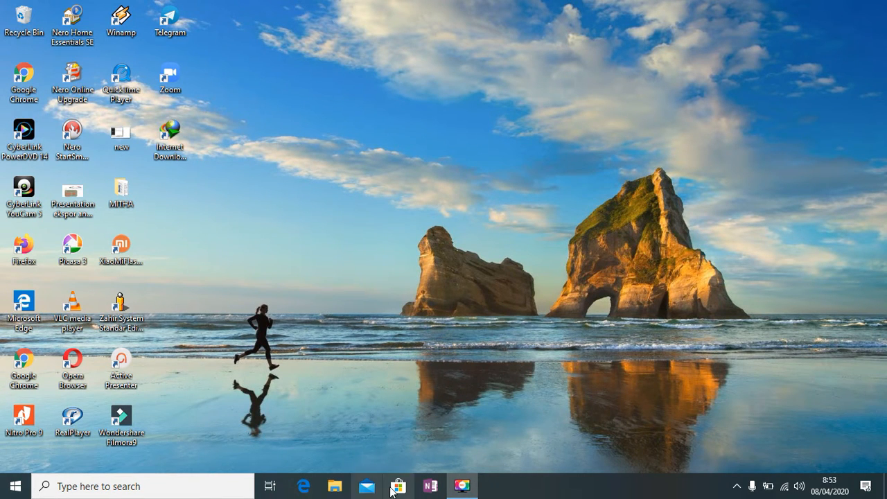
- Switch to OneNote and start creating a new notebook in a browsed folder location
left_click(430, 487)
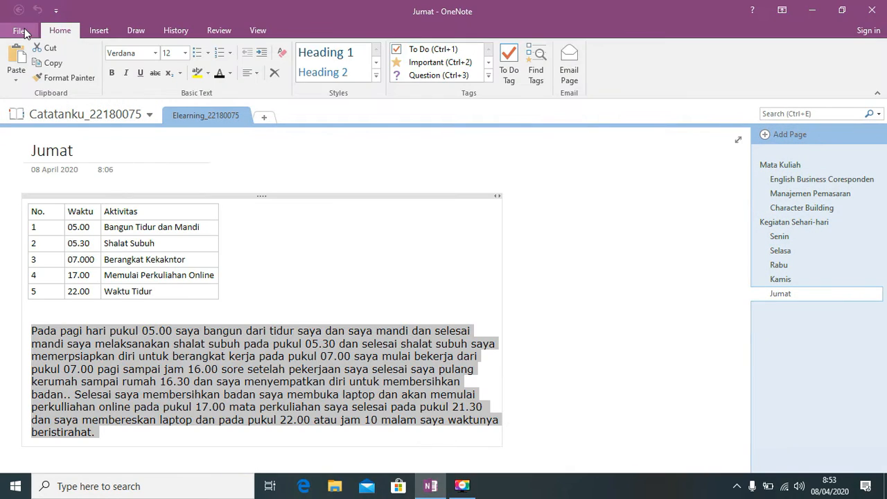
left_click(21, 31)
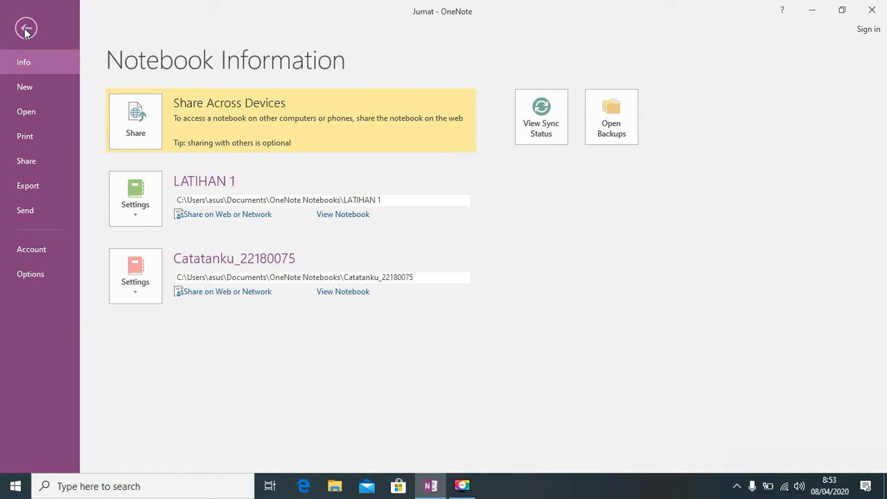
left_click(21, 88)
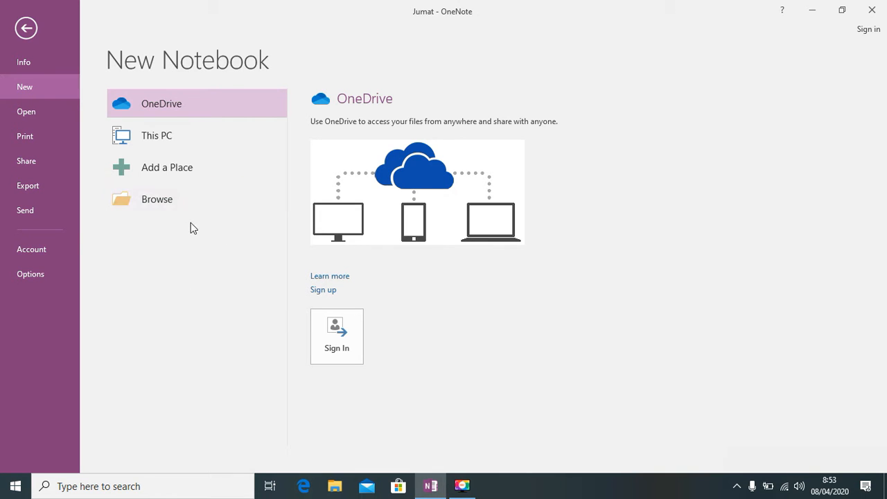
left_click(196, 199)
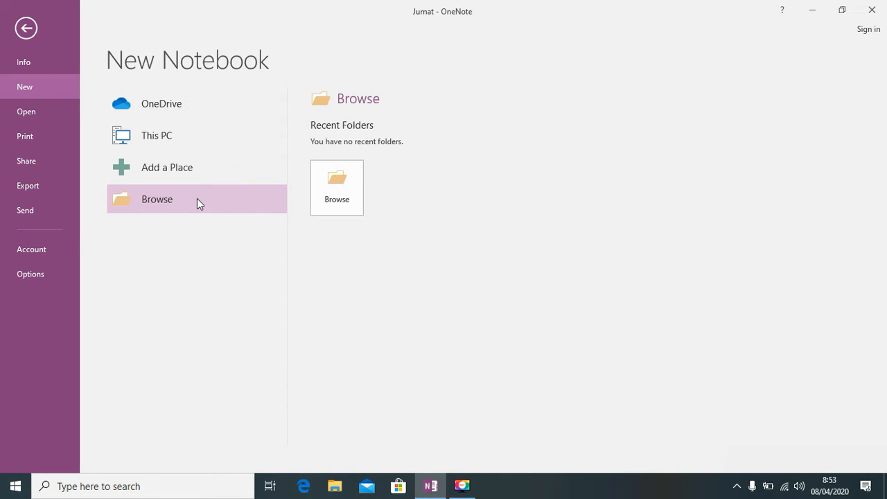
left_click(342, 199)
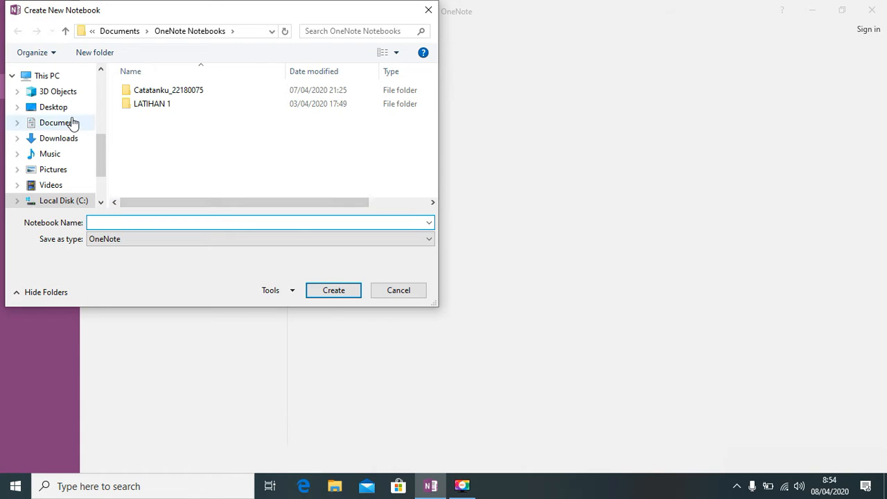
- Create a new folder in the root of Local Disk (C:)
left_click(73, 123)
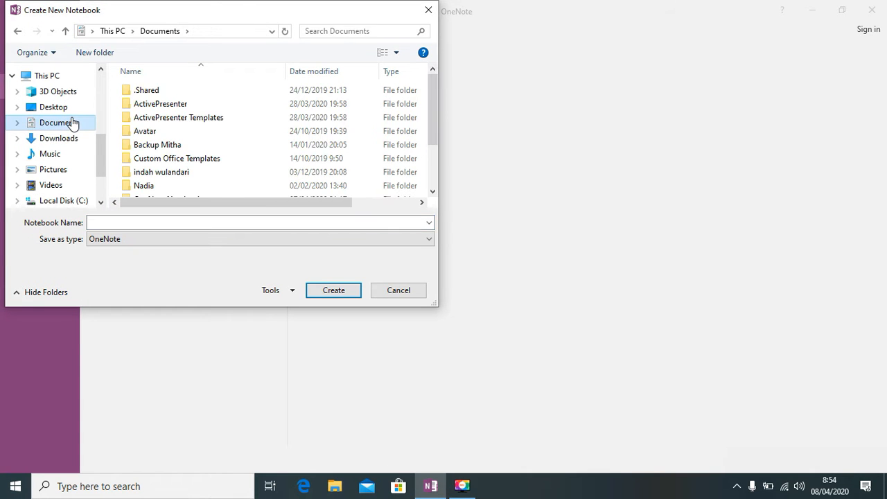
left_click(87, 204)
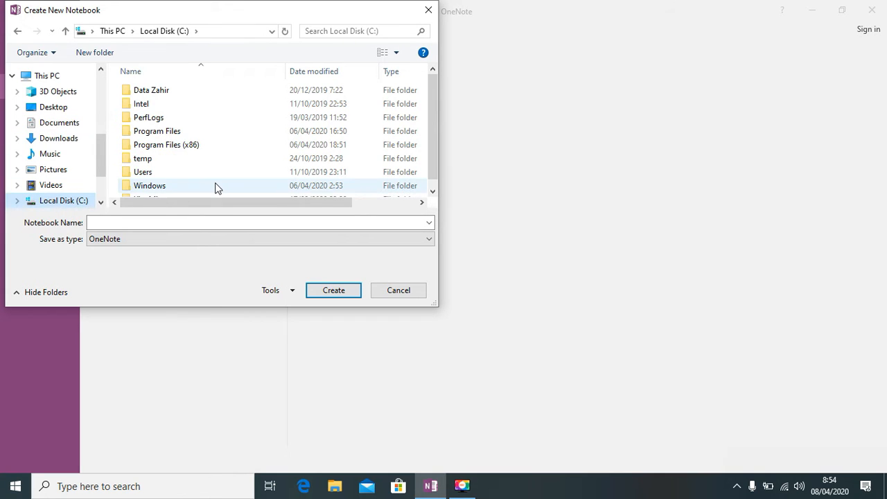
left_click(433, 191)
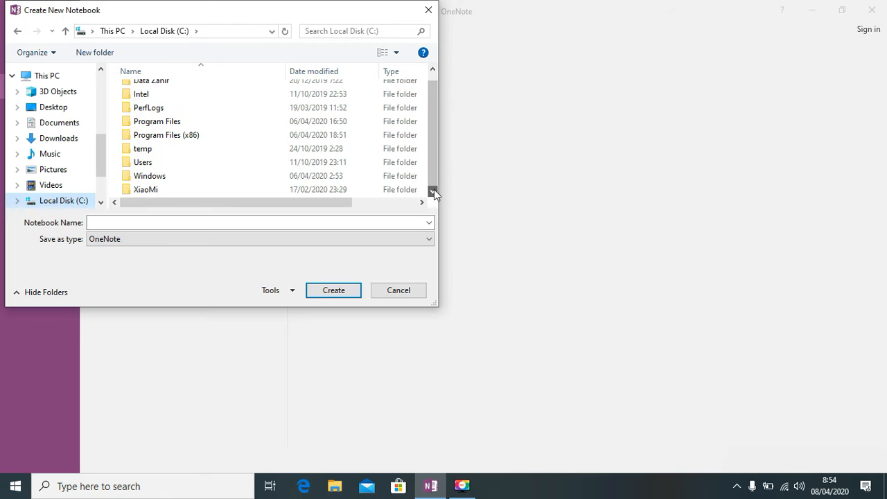
left_click(396, 127)
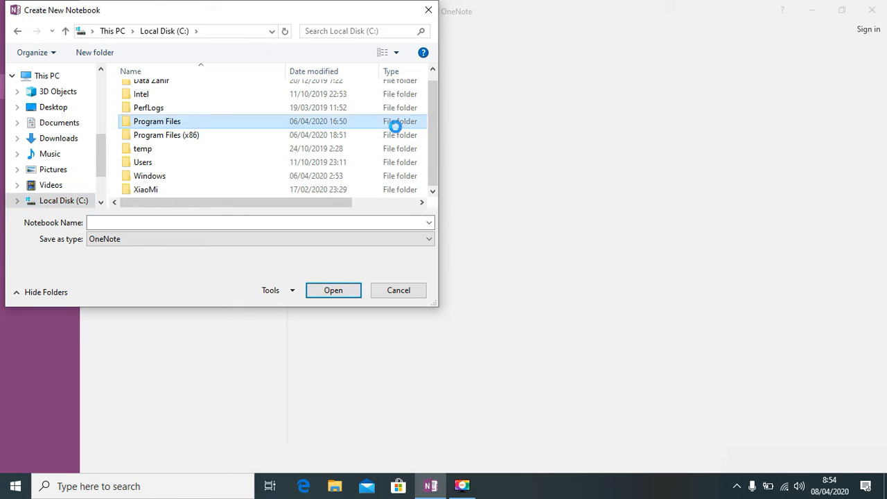
right_click(395, 127)
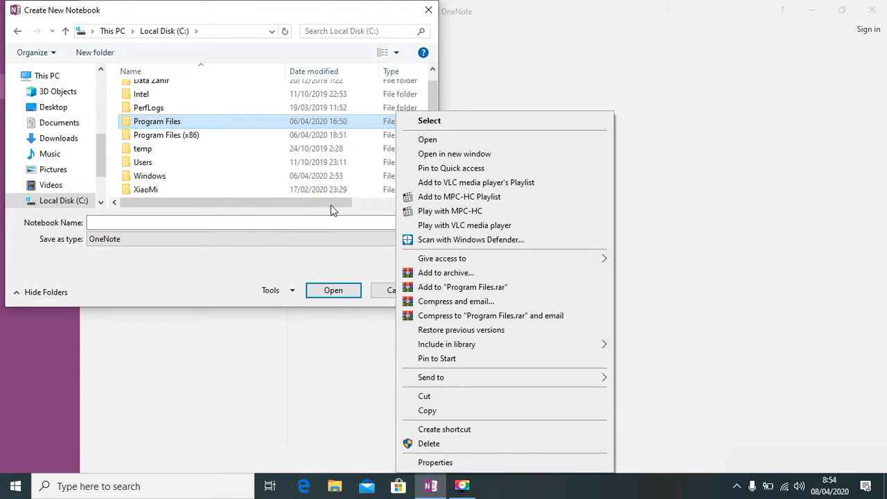
left_click(353, 202)
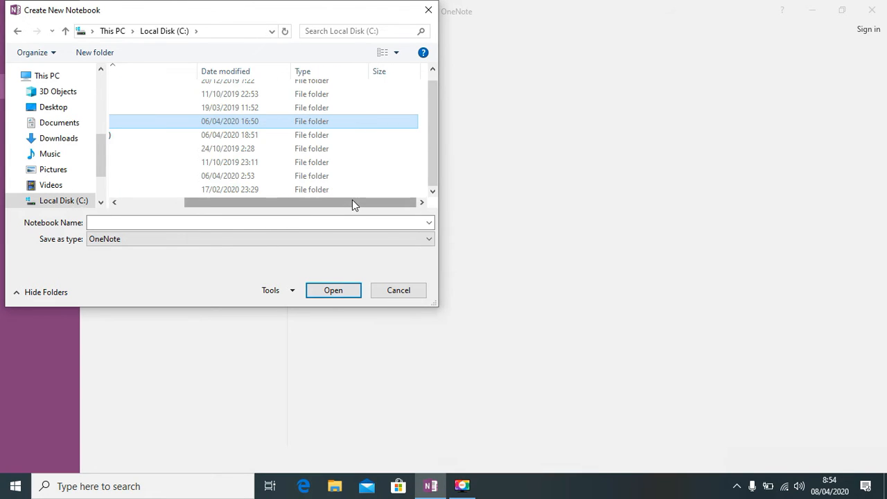
left_click(425, 181)
right_click(424, 181)
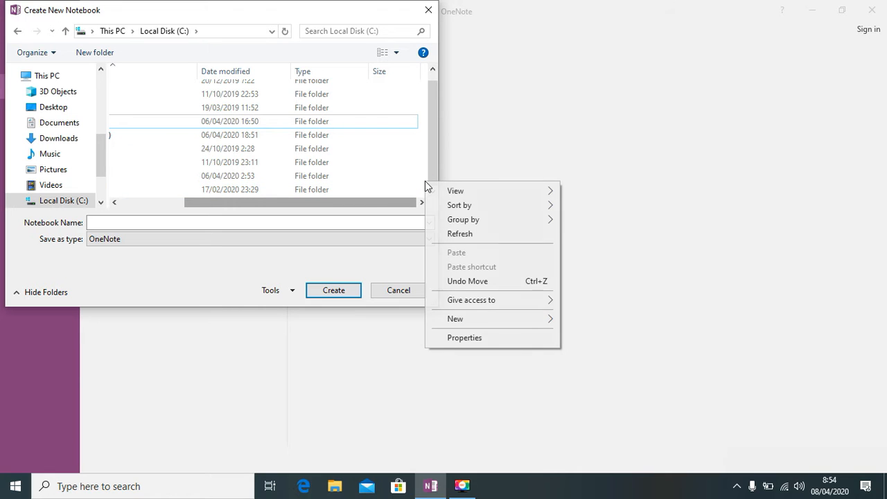
mouse_move(469, 321)
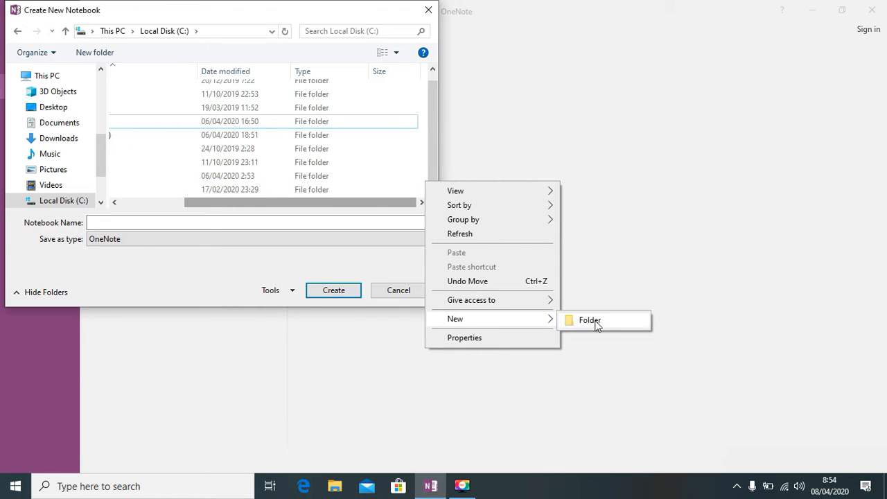
left_click(589, 321)
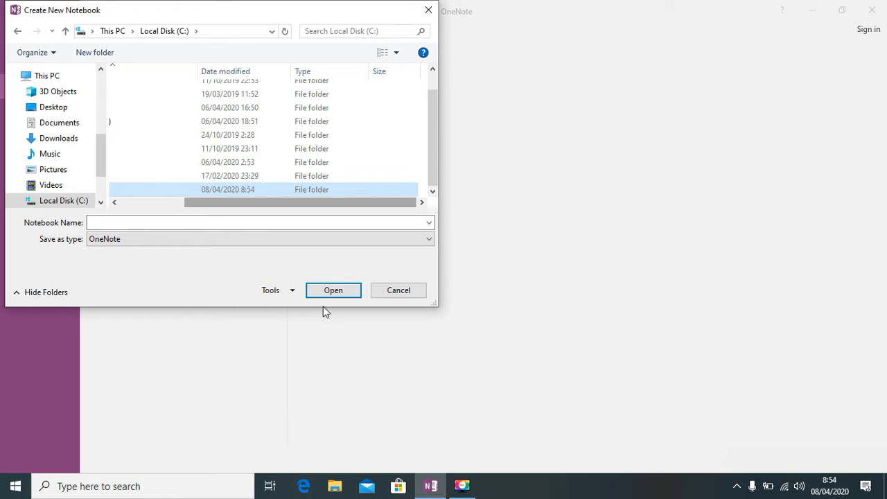
- Rename the new folder F as FILEKU_ followed by the student ID number
left_click(114, 203)
left_click(115, 202)
left_click(115, 203)
left_click(115, 202)
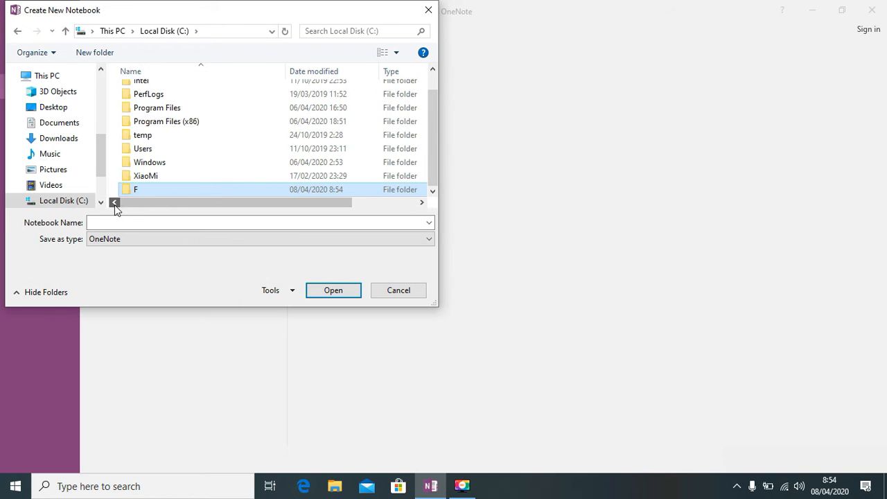
right_click(147, 189)
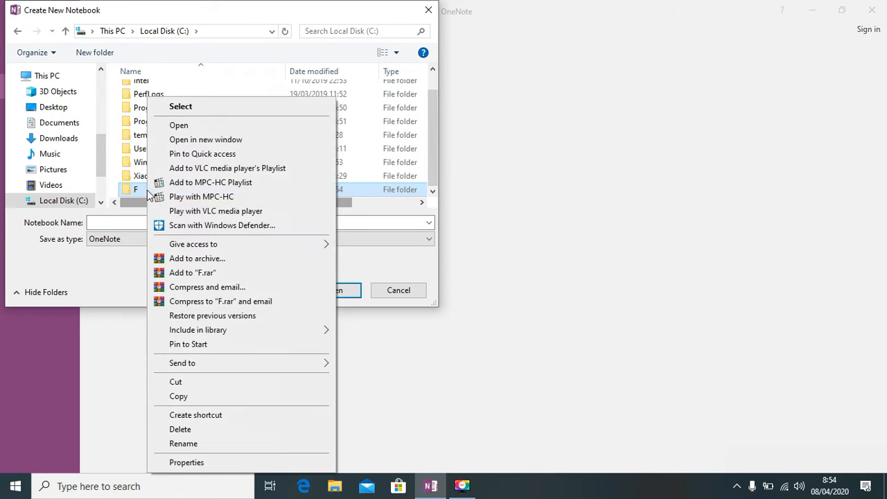
left_click(180, 445)
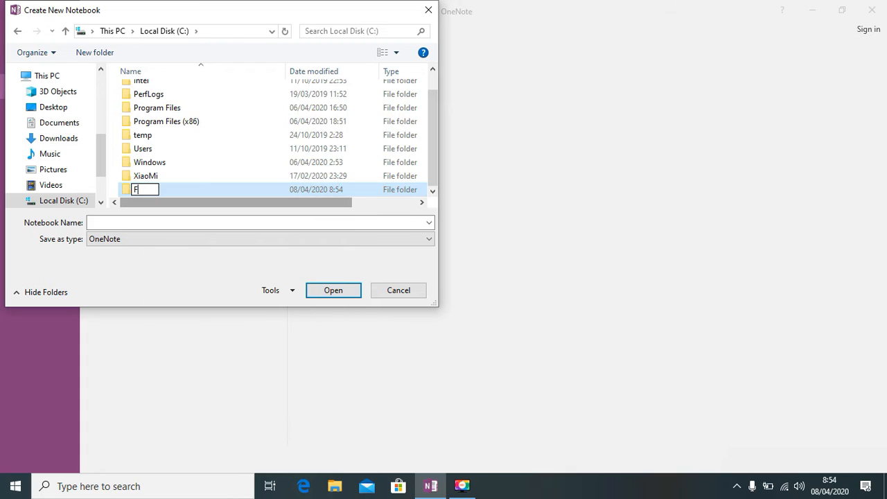
type("ILEKU_221")
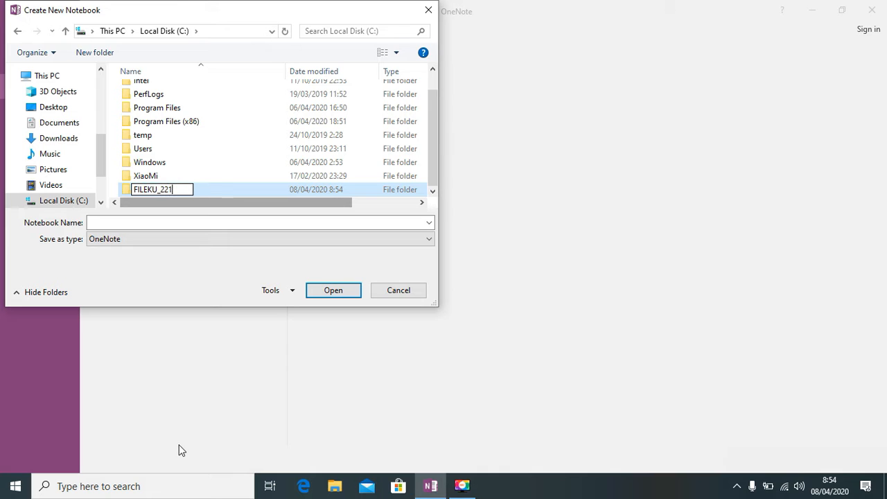
type("80075")
key("Return")
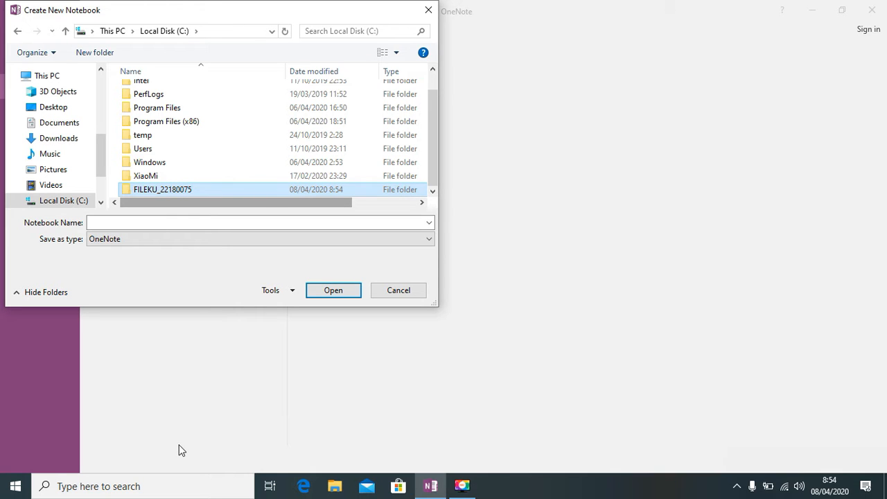
- Open the FILEKU folder and create a notebook there named Catatanku_ followed by the student ID number
key("Return")
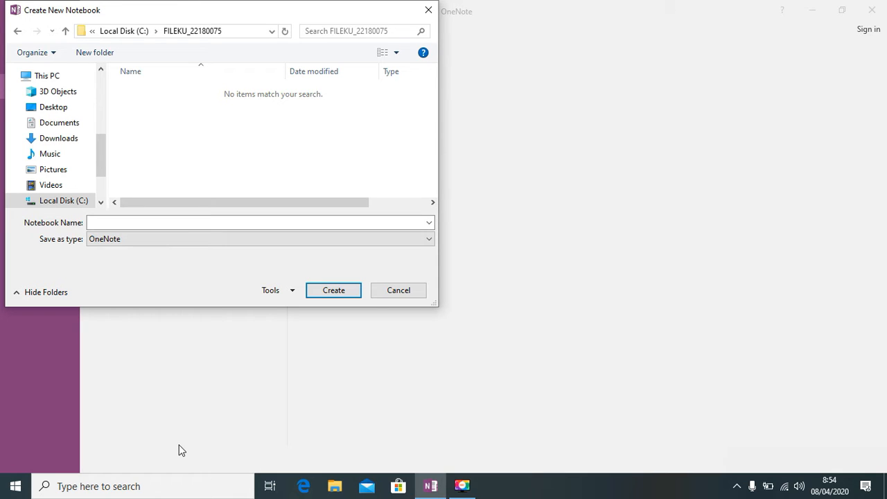
left_click(223, 225)
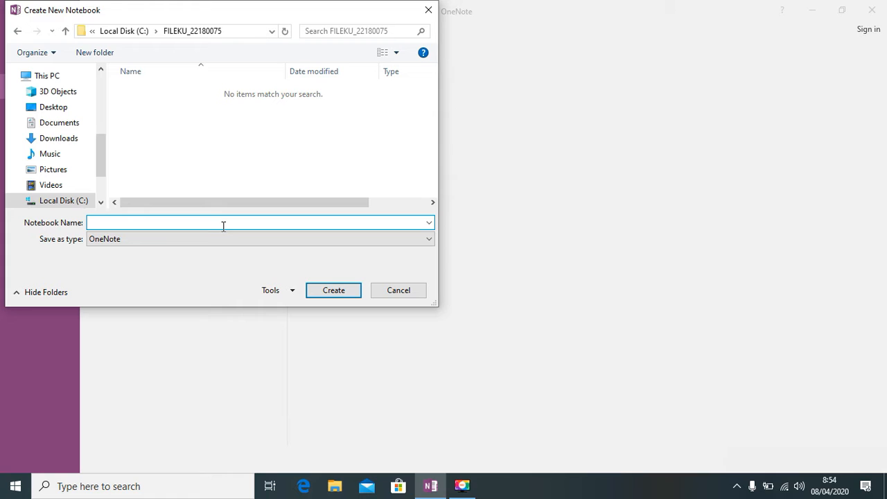
type("Catatanku_22180075")
key("Return")
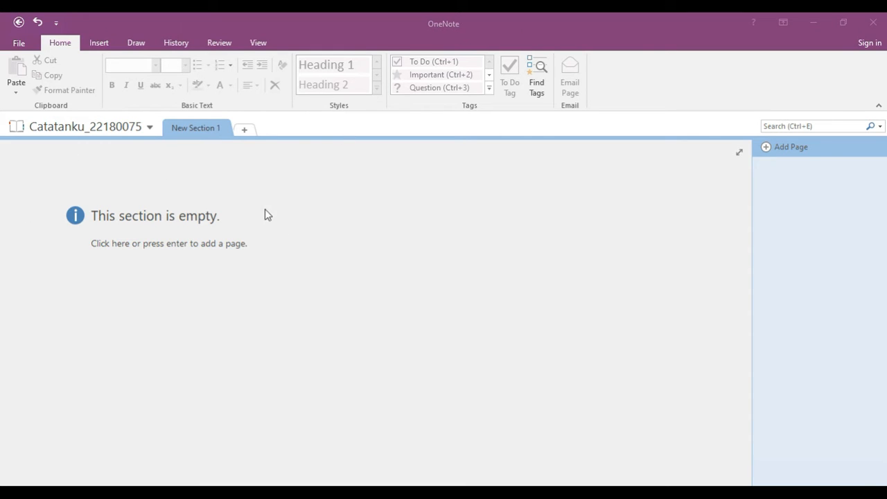
- Rename the section New Section 1 as Elearning_ followed by the student ID number
right_click(191, 136)
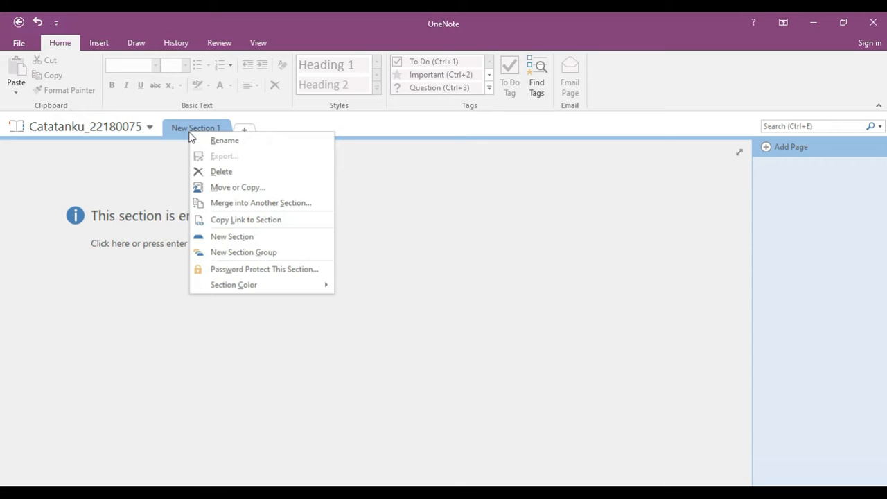
left_click(209, 141)
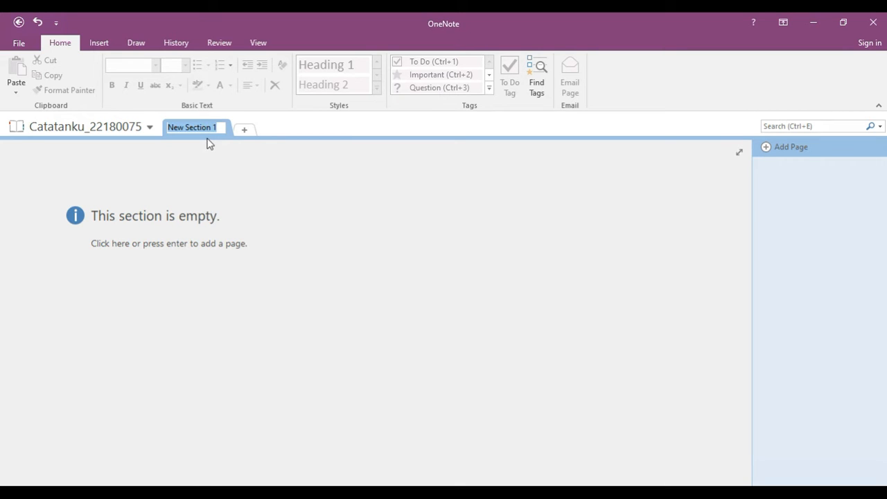
type("e")
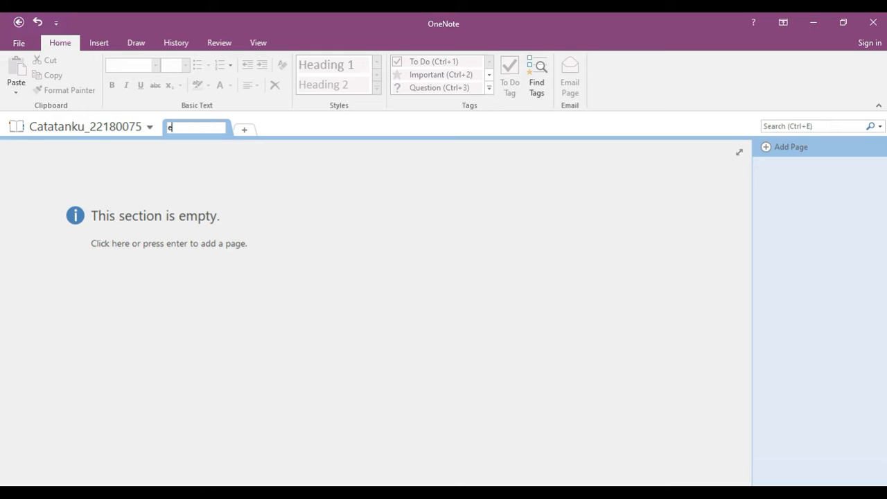
type("edi")
key("BackSpace")
key("BackSpace")
type("learning_22180075")
key("Return")
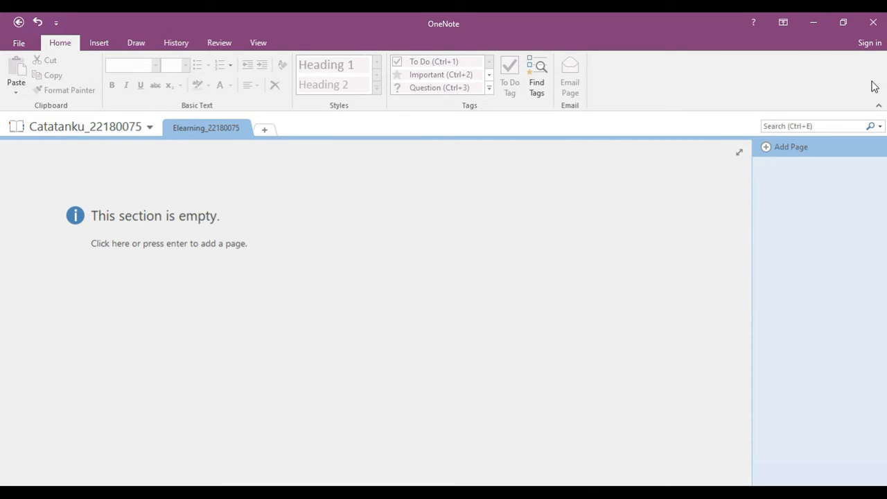
- Add a page titled "Mata Kuliah" to the section and write "Jadwal Kuliah" in its body
left_click(801, 151)
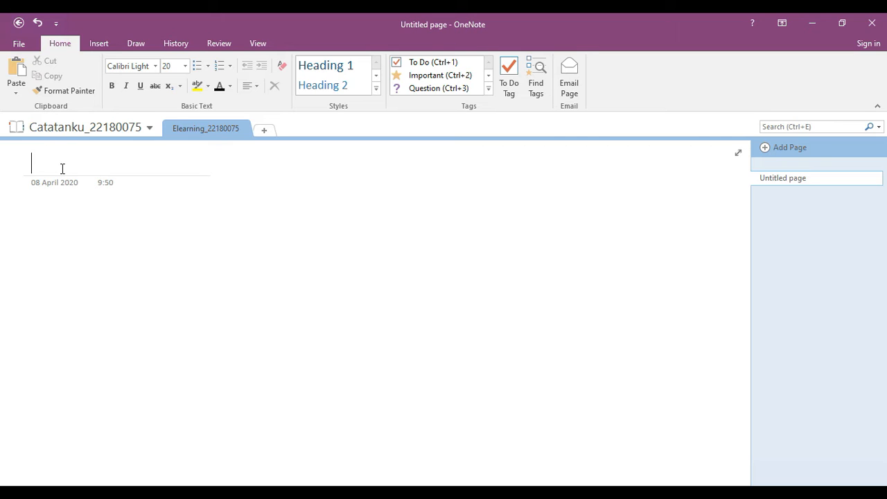
type("Mata")
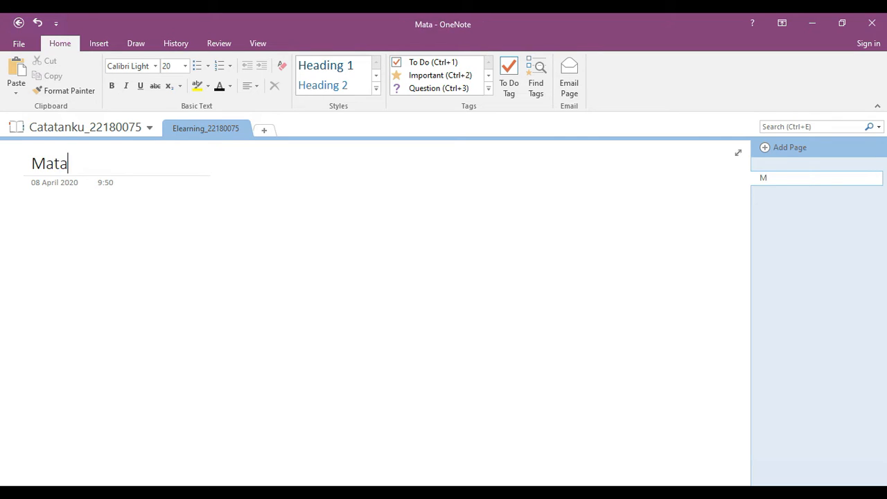
type(" Kuliah")
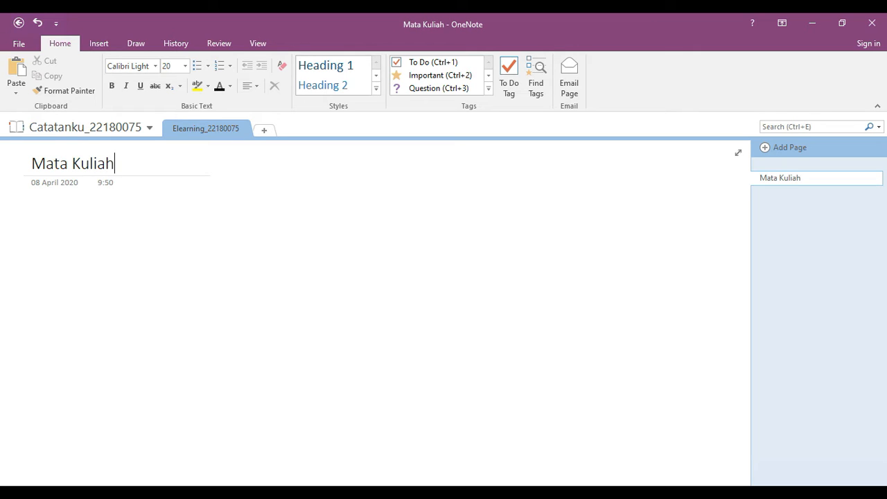
key("Return")
type("J")
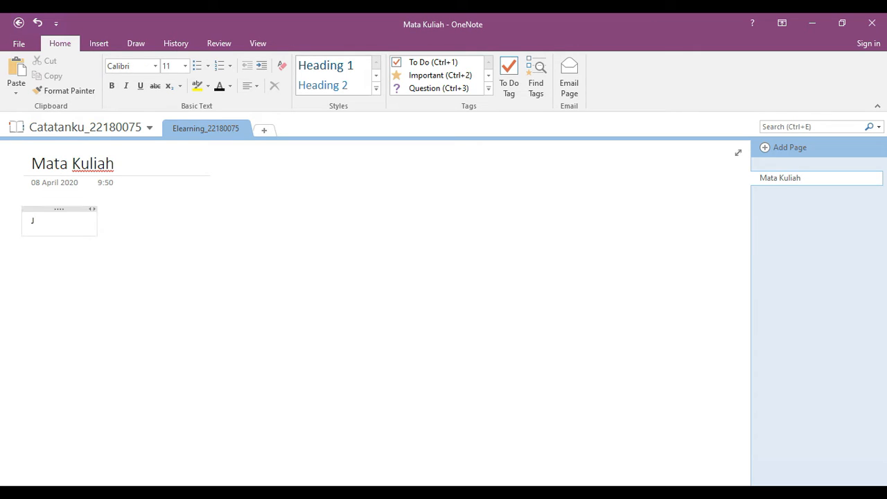
type("adwal Kuliah")
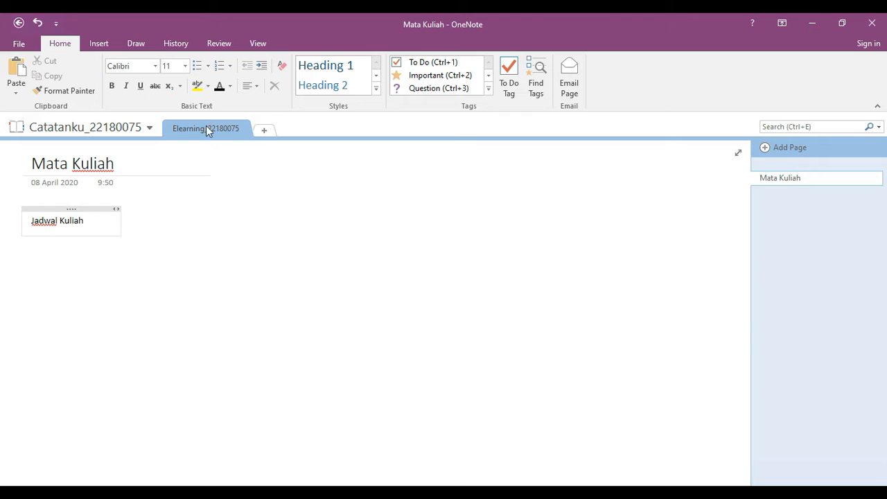
left_click(845, 472)
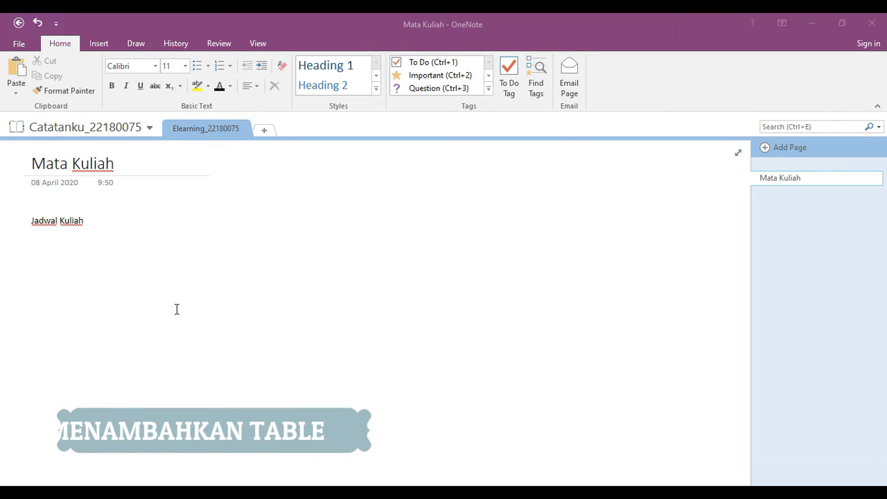
- Insert a table with four columns and eight rows below the "Jadwal Kuliah" text
left_click(102, 44)
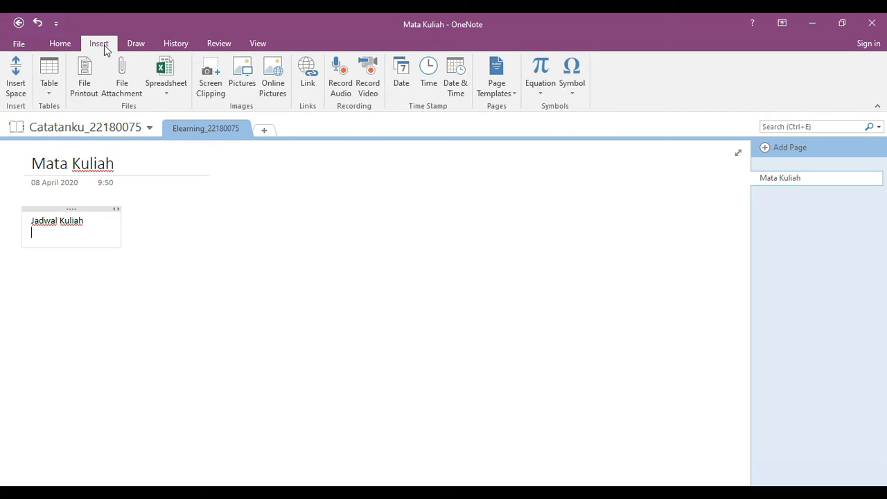
left_click(59, 92)
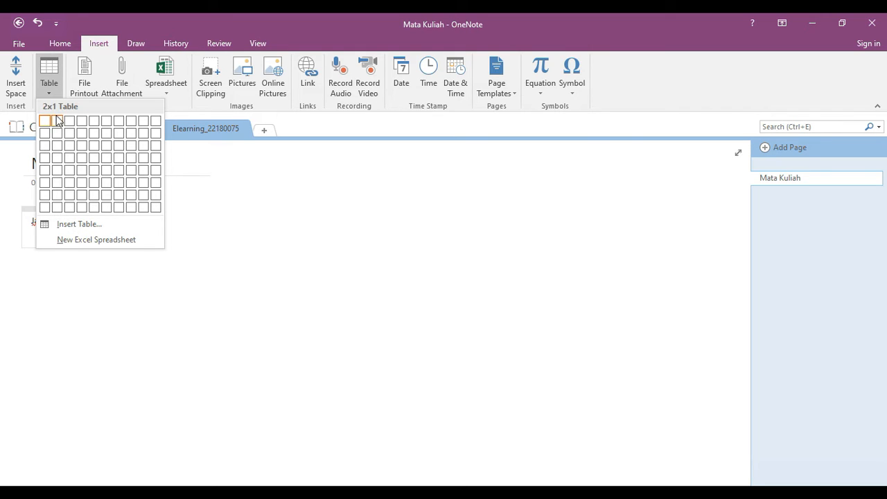
left_click(80, 215)
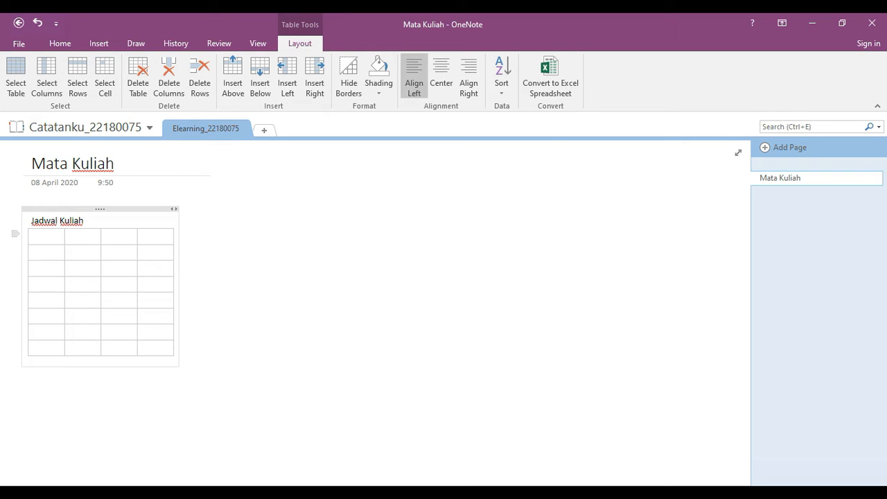
- Fill the table's first column with the header NO and the numbers 1 to 8, adding a ninth row
type("NO ")
type("1")
key("Down")
type("2")
key("Down")
type("3")
key("Down")
type("4")
key("Down")
type("5")
key("Down")
type("6")
key("Down")
type("7")
key("Tab")
key("Tab")
key("Tab")
key("Tab")
type("8")
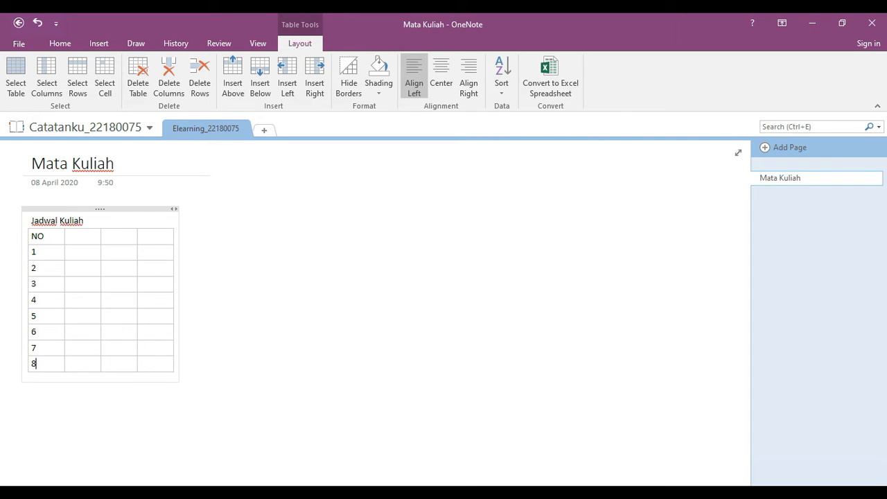
- Enter the headers "Jam", "Hari" and "Mata Kuliah" in the remaining columns of the table's first row
key("Up")
key("Up")
left_click(94, 238)
type("JAM")
key("BackSpace")
key("BackSpace")
type("am")
key("Tab")
type("Hari")
type("Mata K")
type("uliah")
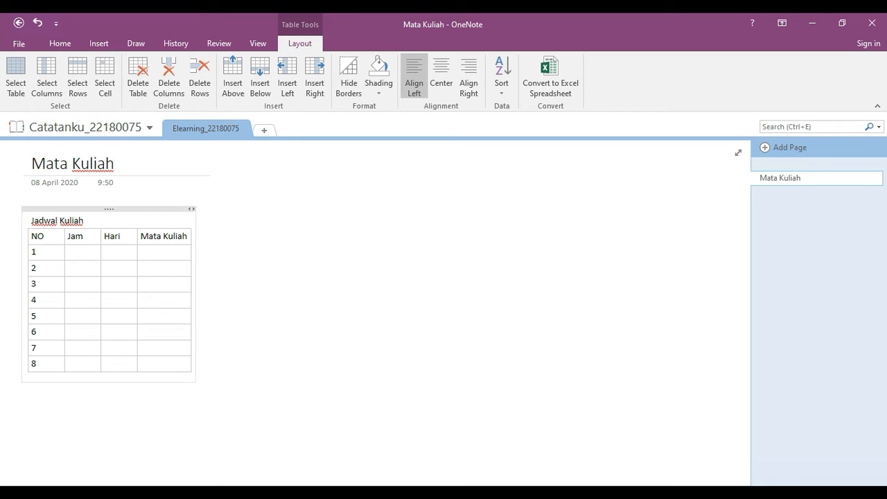
- Insert a blank line between the "Jadwal Kuliah" text and the table
left_click(119, 222)
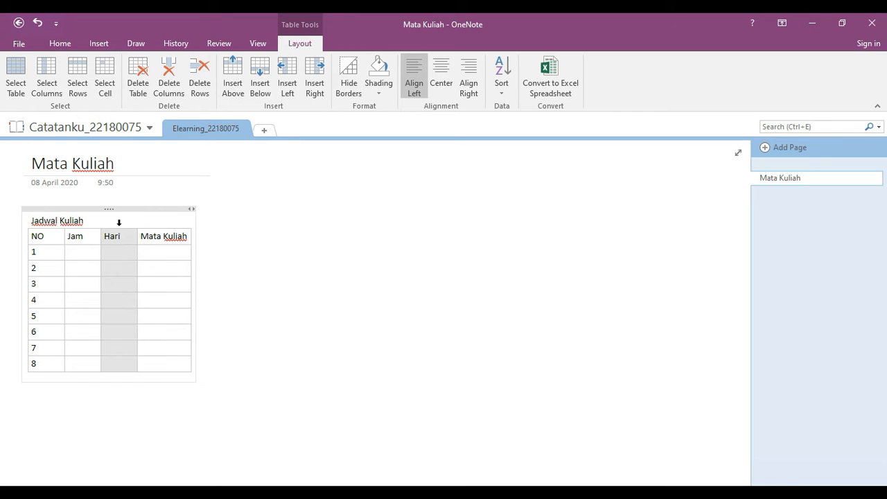
left_click(96, 224)
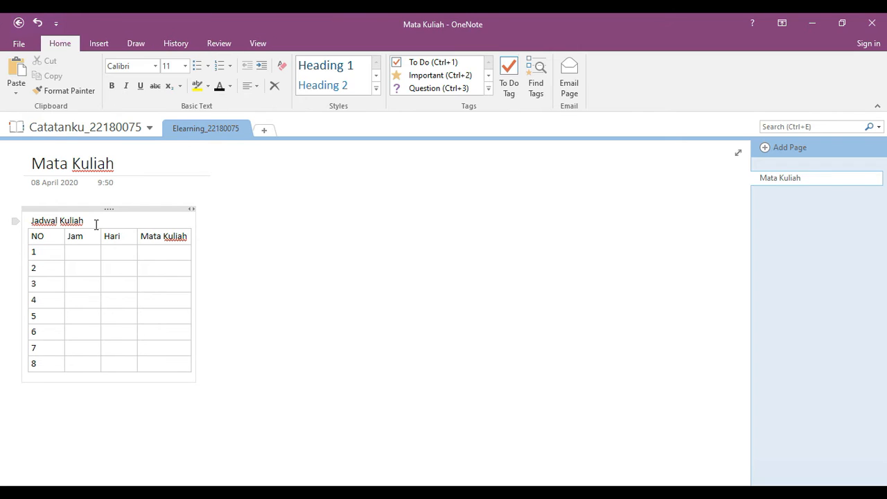
key("Return")
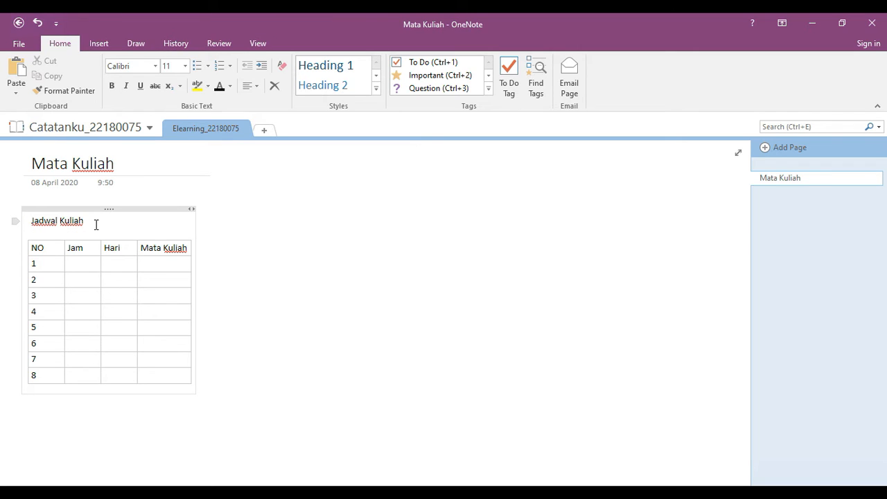
- Change the number of the first schedule entry to "1." and fill its row with 16.40, Senin and Administrasi Perpajakan
left_click(38, 263)
key("Tab")
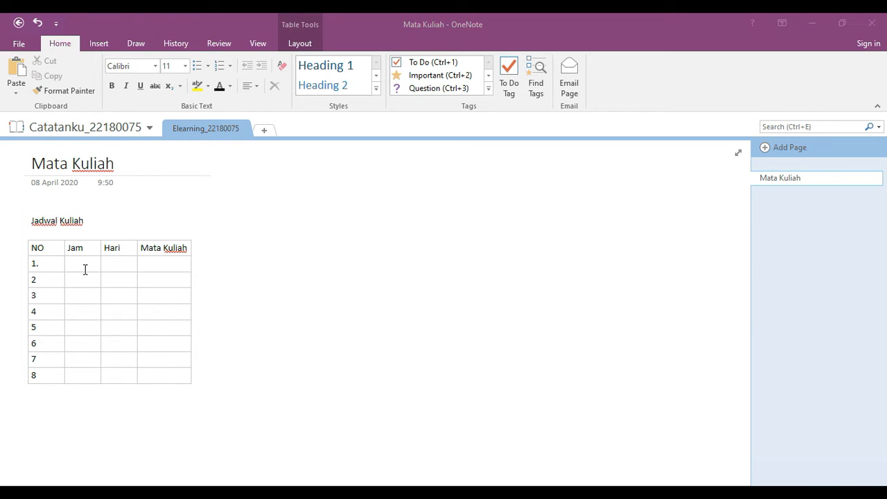
left_click(85, 270)
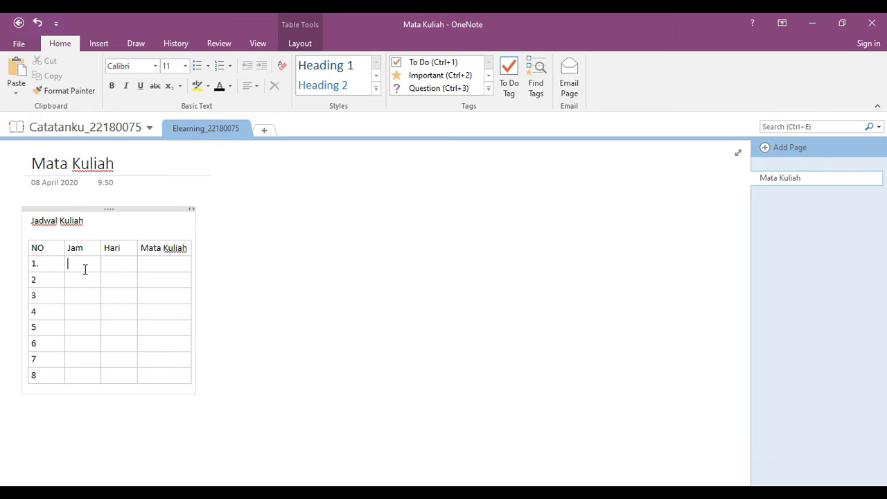
type("16.40")
key("Tab")
type("Senin")
key("Tab")
type("Administrasi")
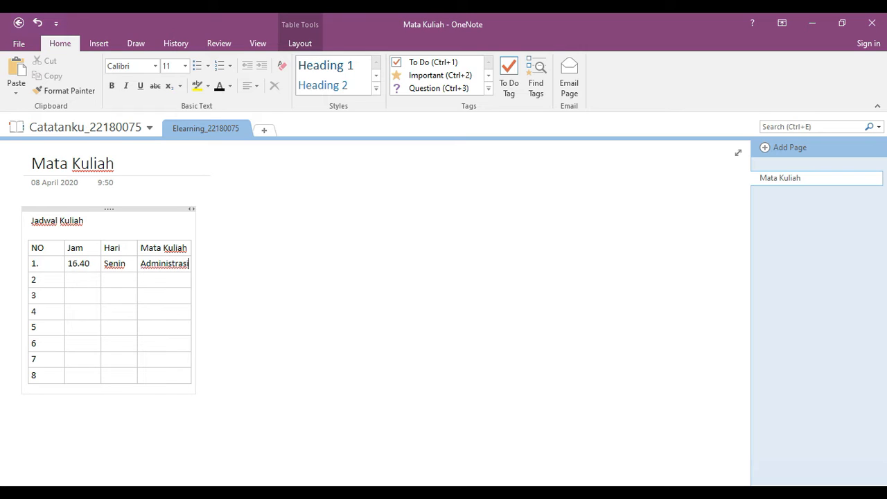
type(" Perpaj")
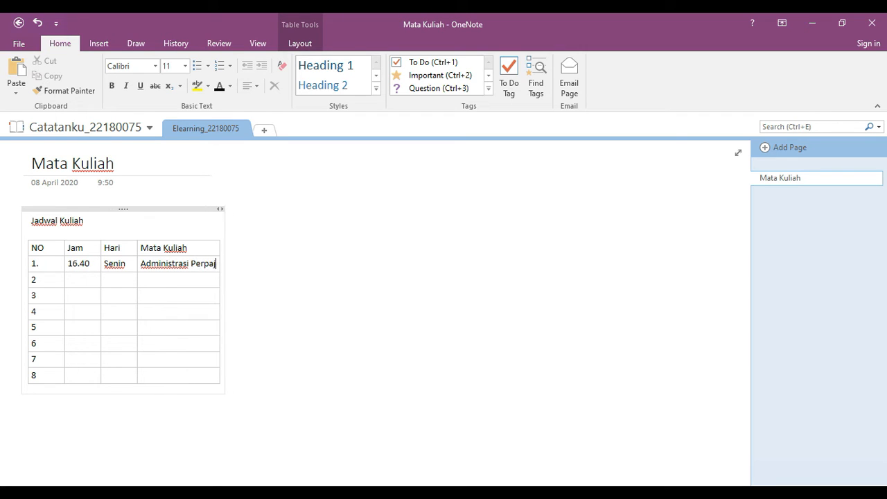
type("akan")
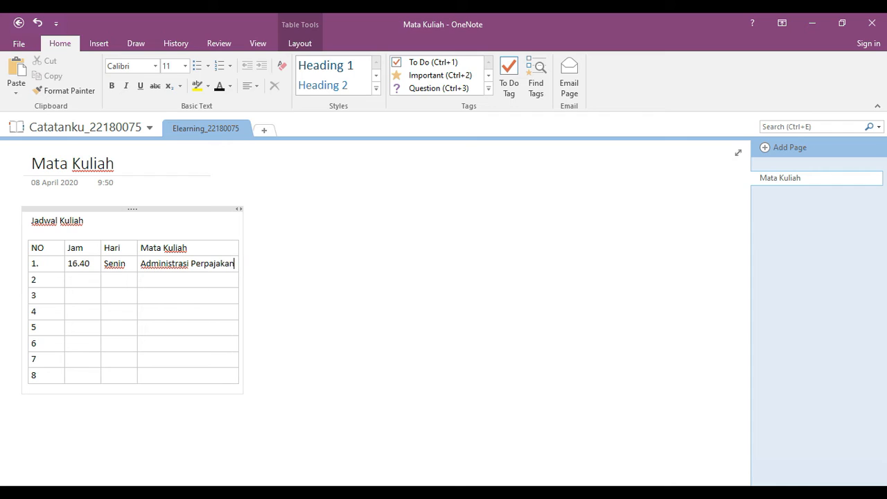
- Fill schedule row 2 with 19.10, Senin and Metode Penelitian Sosial
left_click(71, 283)
type("19.10")
key("Tab")
type("Senin")
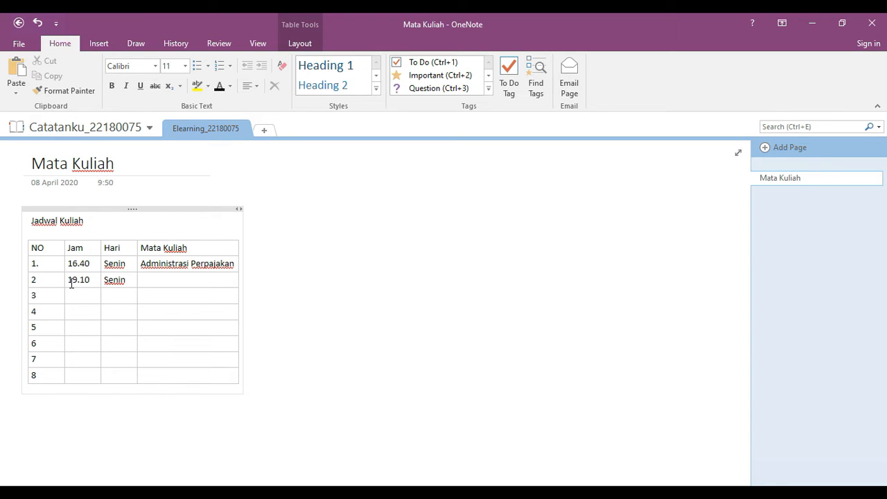
type("Metode Penelitian ")
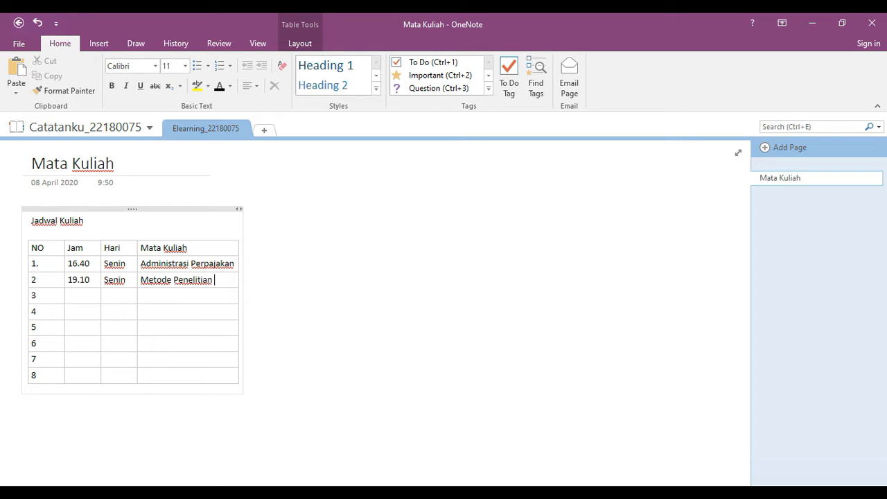
type("Sosial")
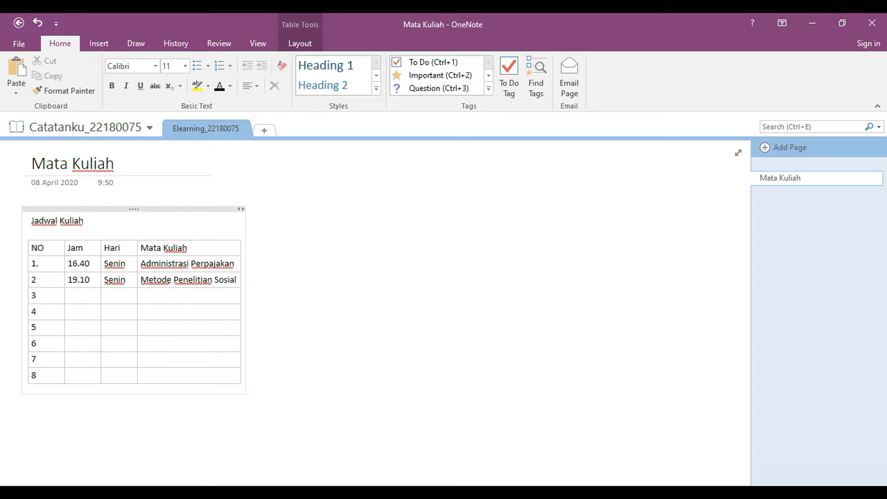
- Fill schedule row 3 with 16.40, Selasa and Automated Filing System
left_click(79, 296)
type("3")
key("BackSpace")
type("16.40")
key("Tab")
type("Selasa")
key("Tab")
type("A")
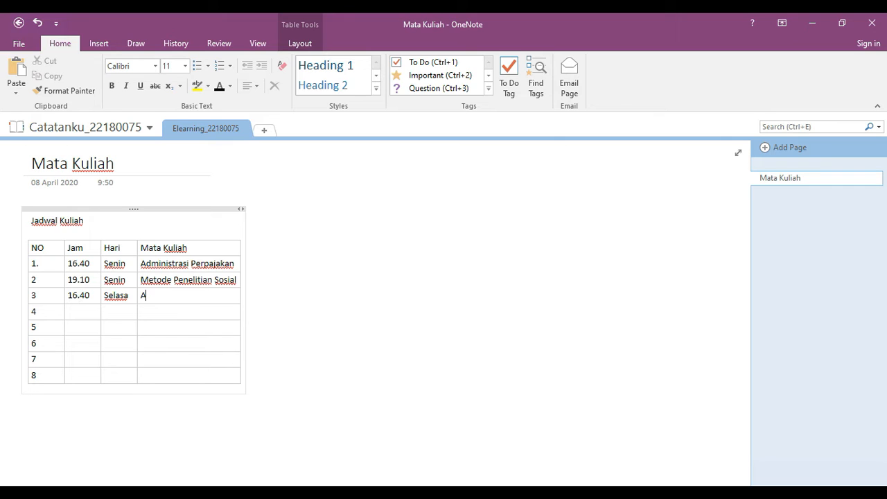
type("utomated Filing System")
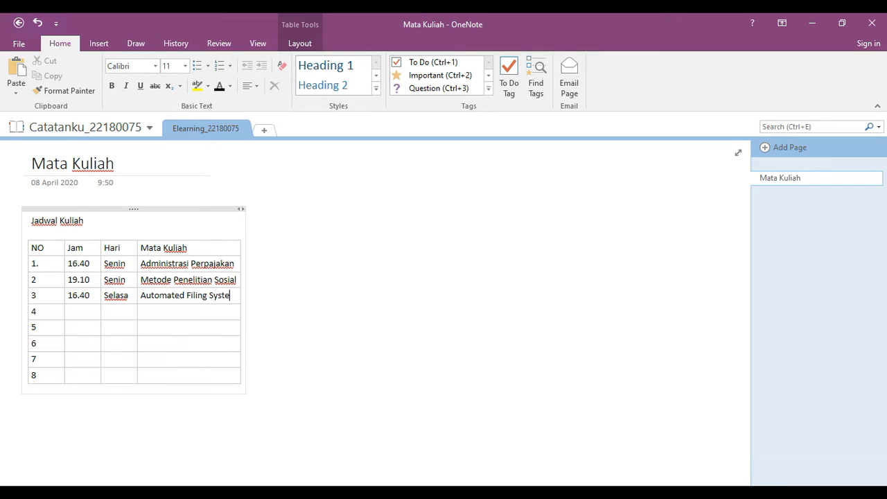
- Fill schedule row 4 with 19.10, Selasa and English Business Corespondence
left_click(84, 315)
type("19.10")
key("Tab")
type("Sele")
key("BackSpace")
type("asa")
key("Tab")
type("English Bus")
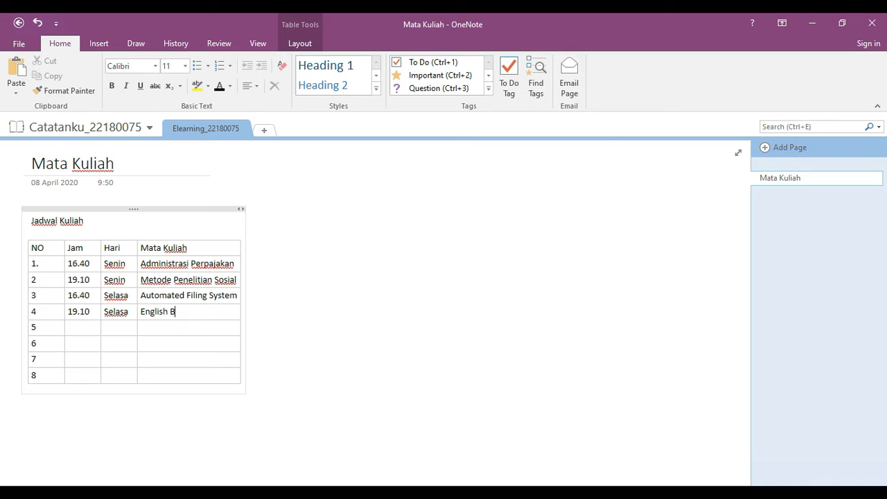
type("iness")
key("Tab")
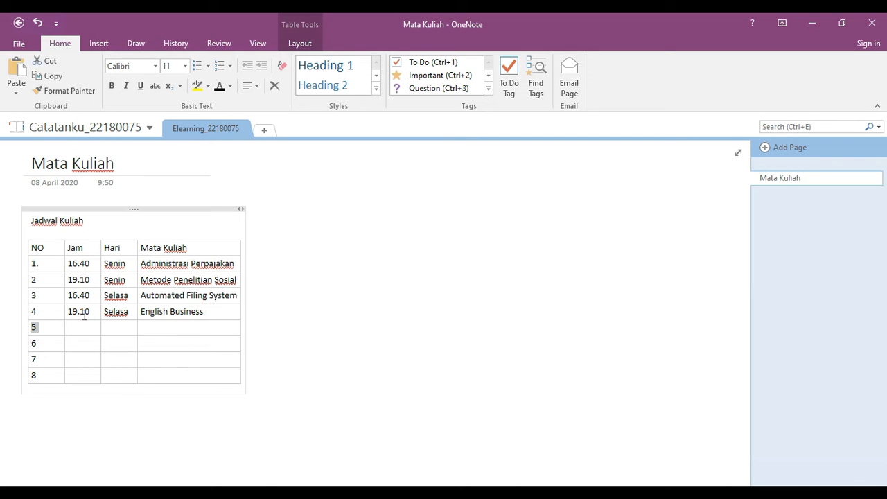
left_click(212, 311)
type("C")
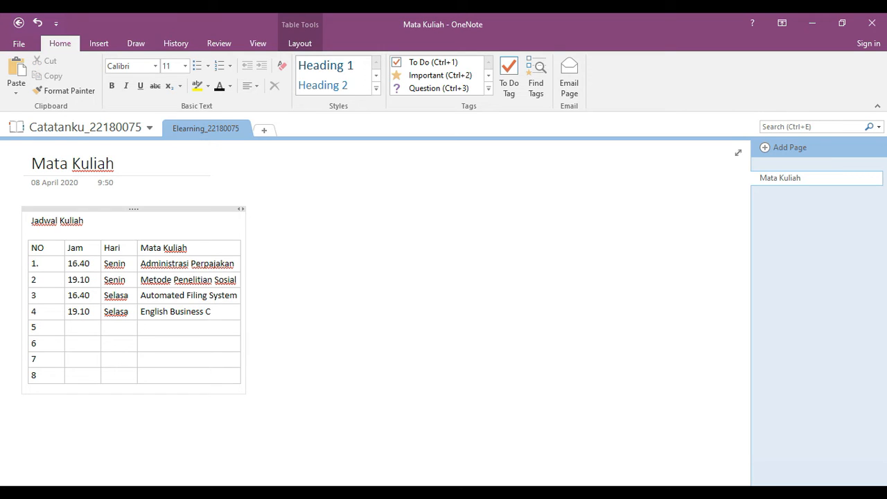
key("Tab")
key("BackSpace")
type("orespondence")
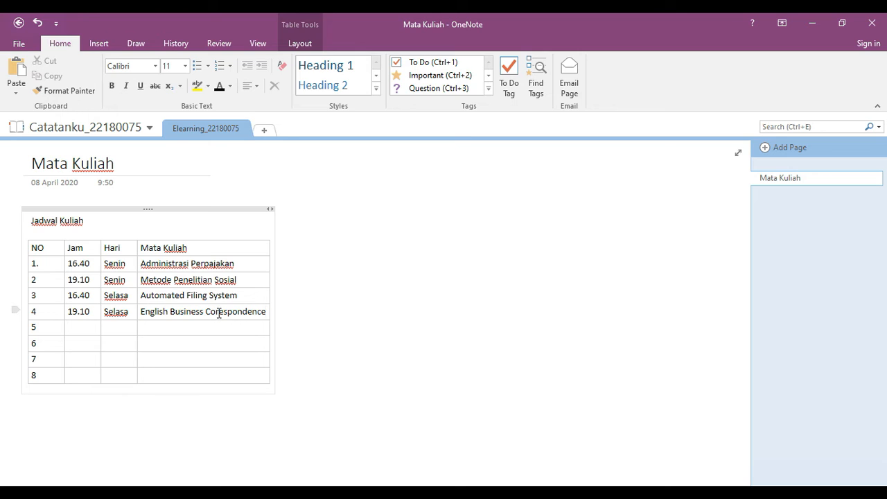
- Fill schedule row 5 with 16.40, Rabu and Character Building
left_click(77, 331)
type("16.40")
key("Tab")
type("Rabu")
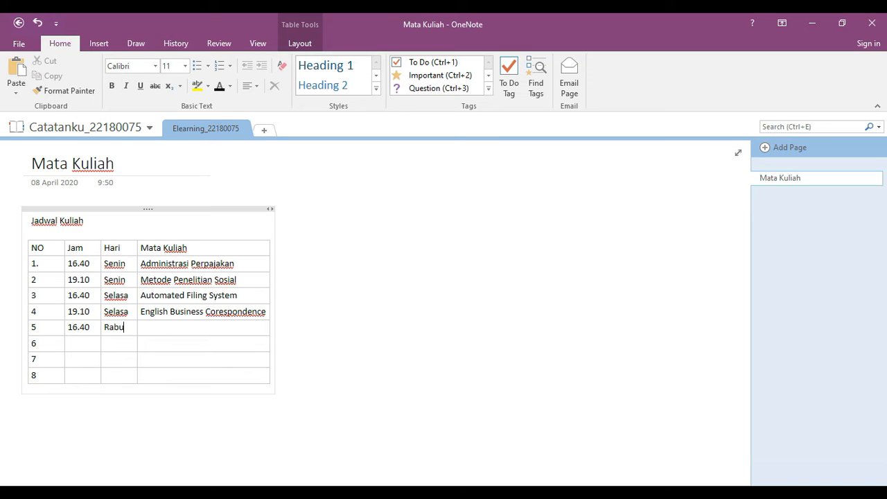
key("Tab")
type("Character Building")
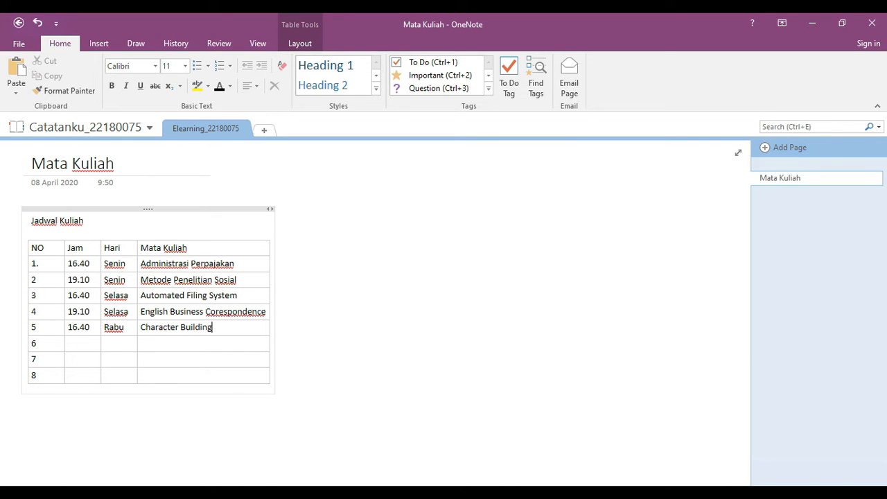
- Fill schedule row 6 with 19.10, Rabu and Manajemen Pemasaran
left_click(88, 344)
type("19.10")
key("Tab")
type("Rab")
type("Manajemen")
type(" P")
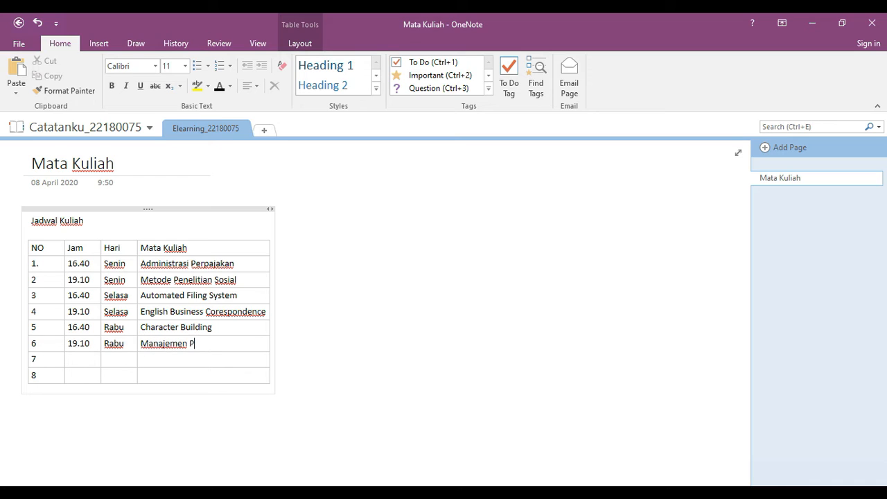
type("emasaran")
- Fill schedule row 7 with 16.40, Kamis and Pratikum Perkantorsn
left_click(77, 364)
type("16.40")
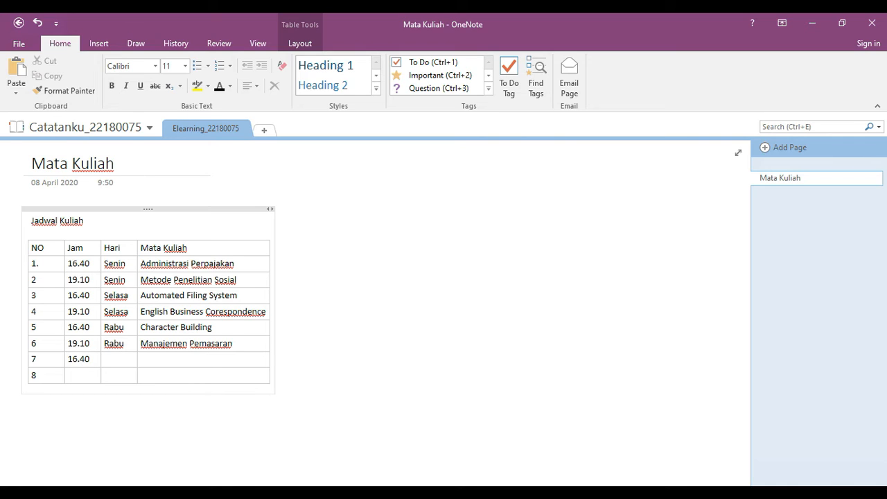
key("Tab")
type("Kamis")
key("Tab")
type("Prattik")
key("BackSpace")
key("BackSpace")
key("BackSpace")
type("ikum Perkanat")
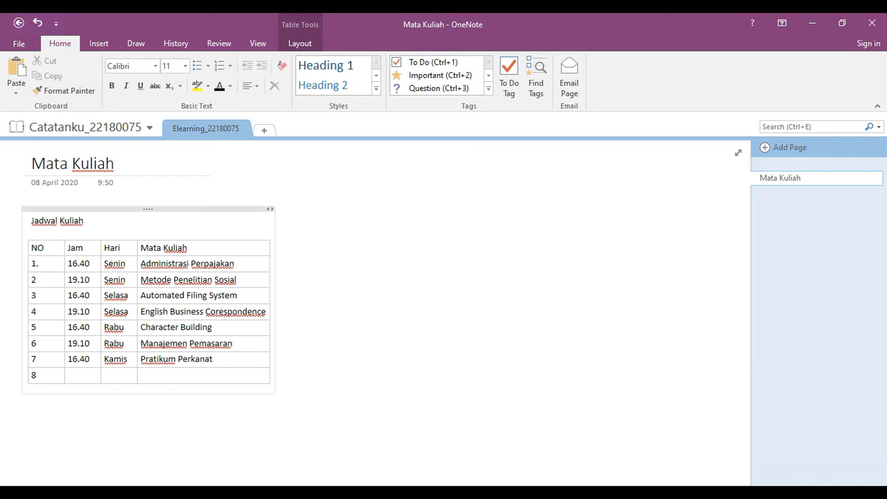
key("BackSpace")
type("torsn")
- Fill schedule row 8 with 16.40, Jumat and Aplikasi Komputer Bisnis
left_click(75, 376)
type("16.40")
key("Tab")
type("Jumat")
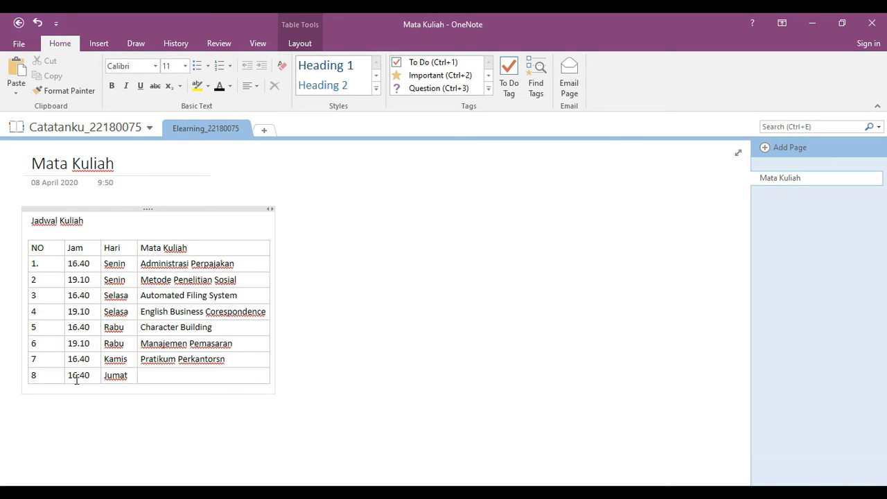
type("Aplikasi Kompu")
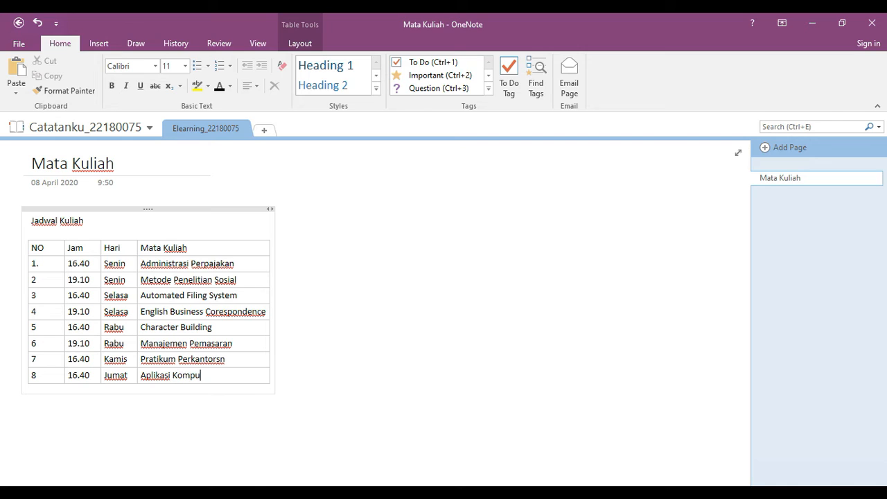
type("ter Bisnis")
left_click(801, 483)
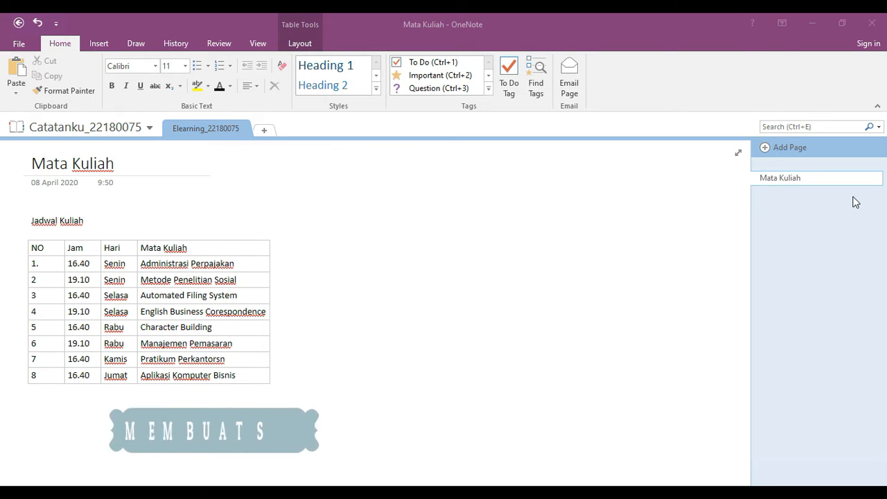
- Add a new untitled page to the section and make it a subpage of Mata Kuliah
left_click(796, 149)
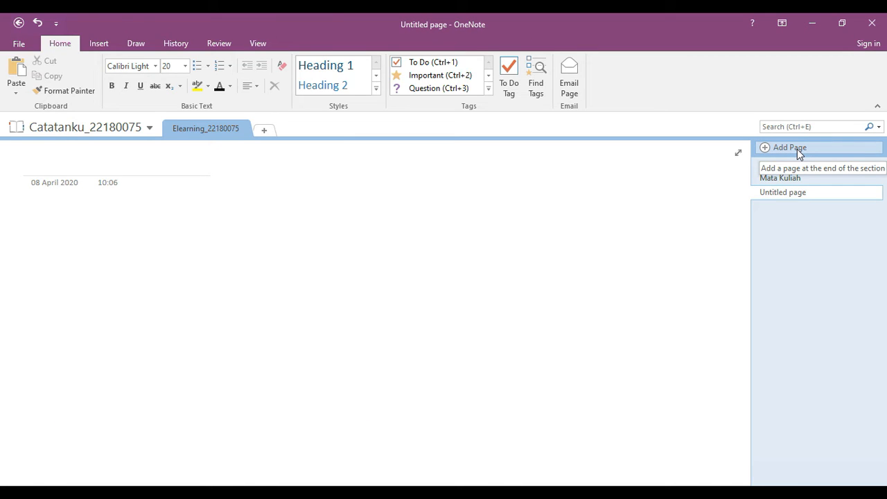
right_click(782, 194)
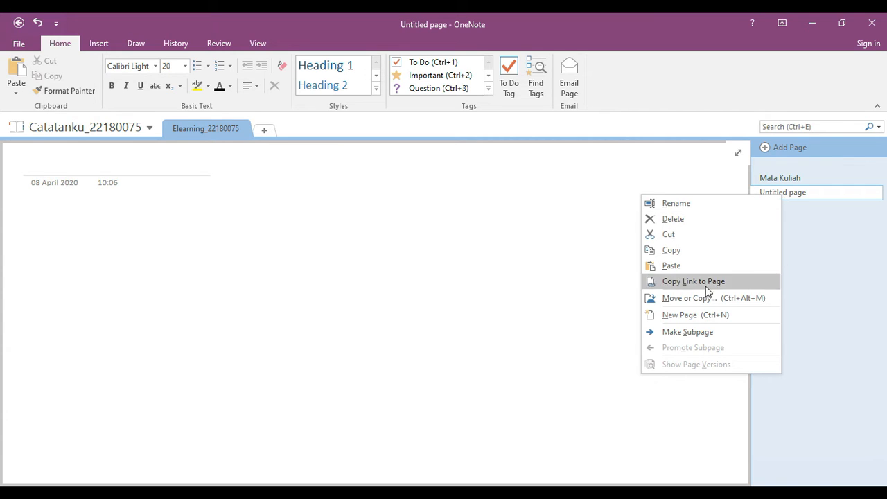
left_click(688, 332)
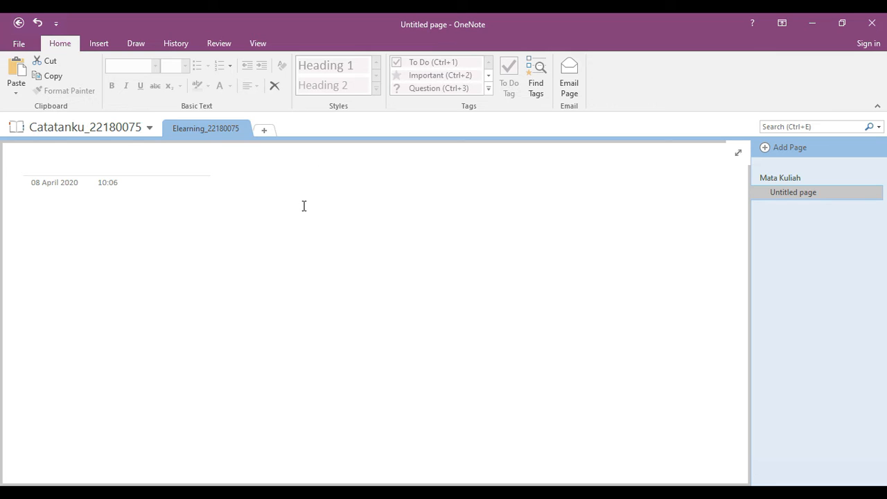
left_click(87, 164)
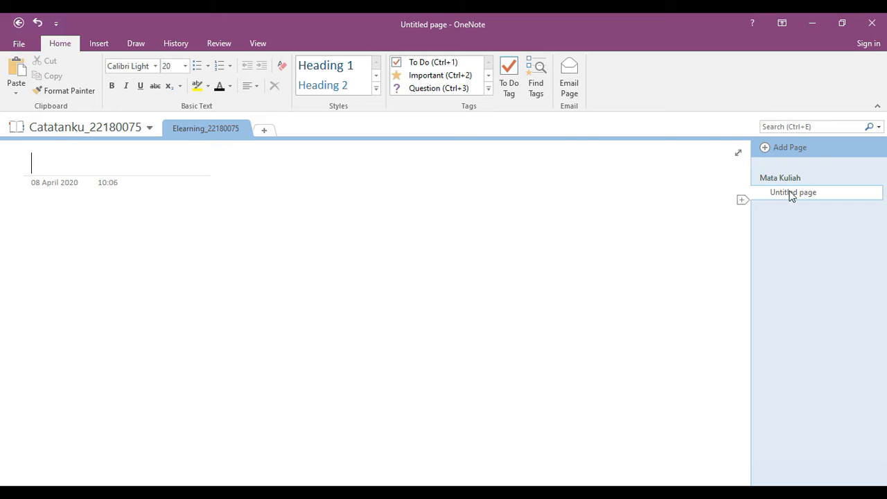
- Add two more untitled pages to the section and make the first of them a subpage of Mata Kuliah
left_click(766, 149)
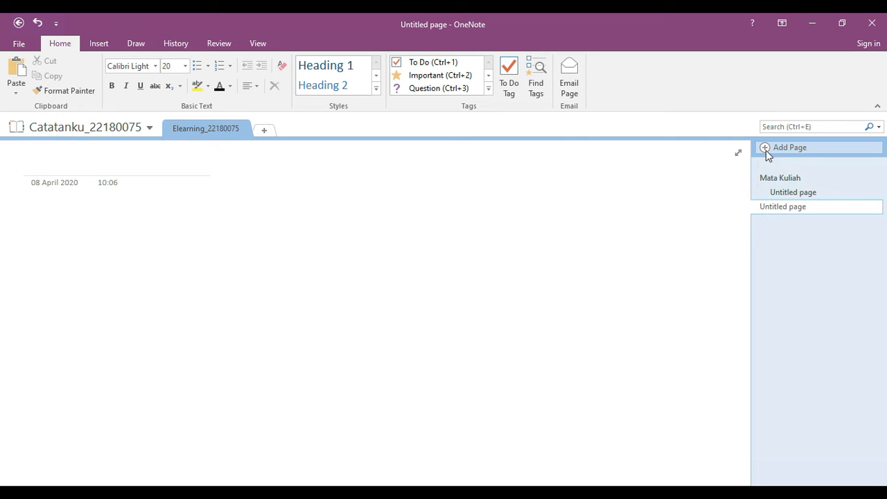
left_click(765, 150)
left_click(782, 208)
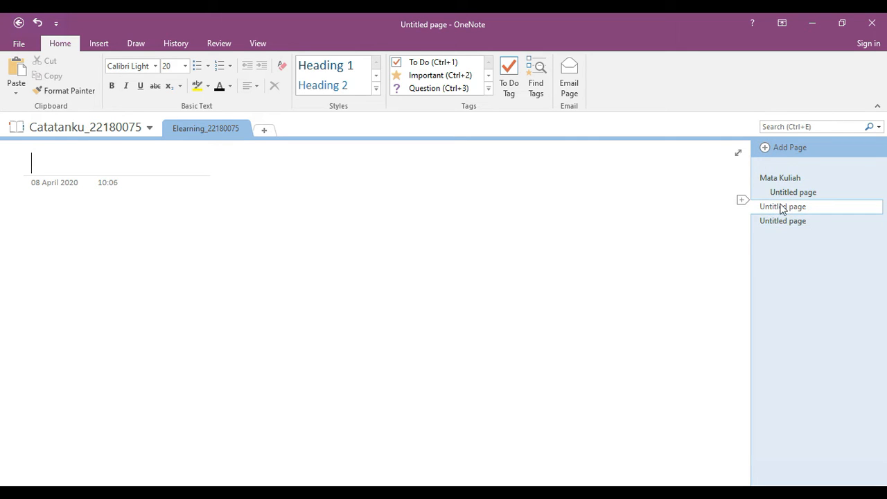
right_click(775, 206)
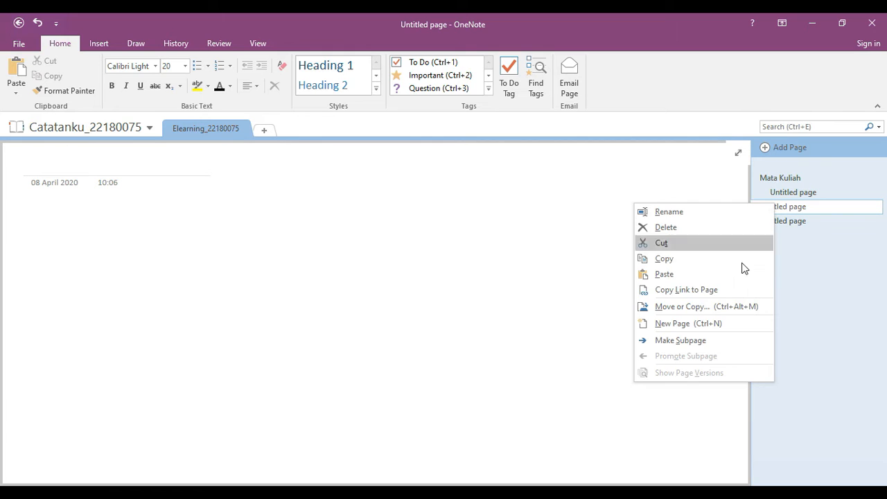
left_click(710, 343)
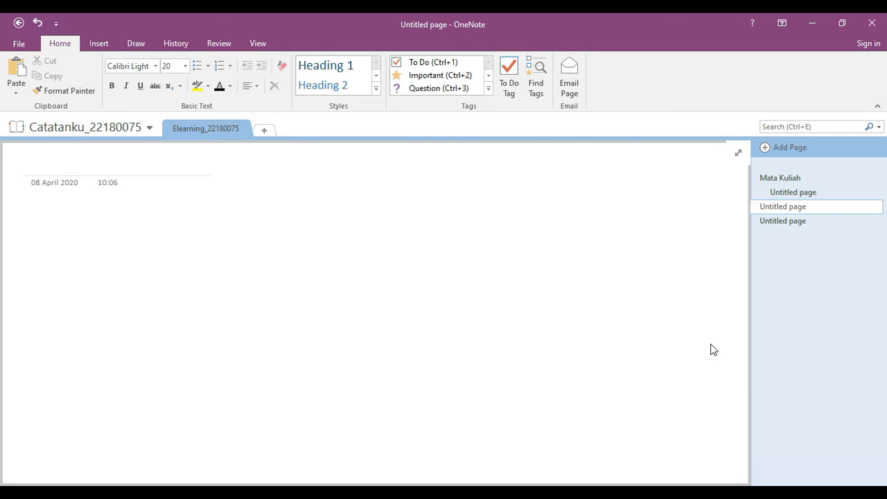
- Make the last untitled page in the section a subpage of Mata Kuliah
right_click(784, 221)
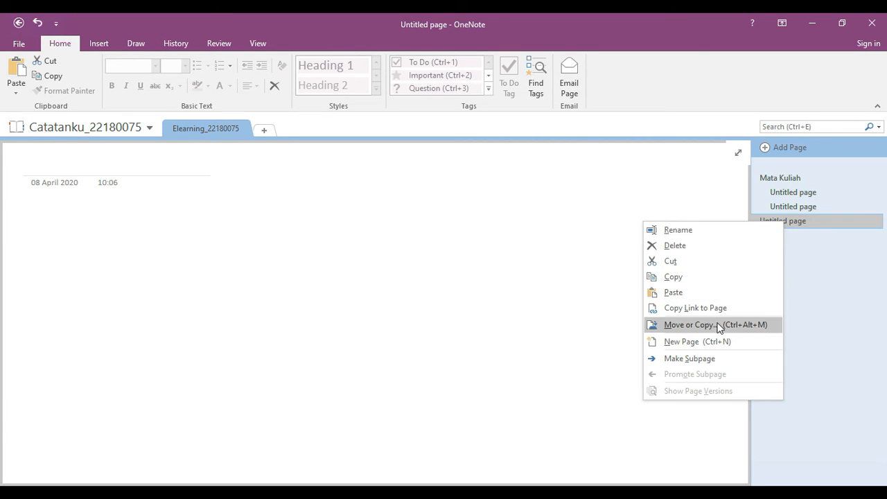
left_click(709, 356)
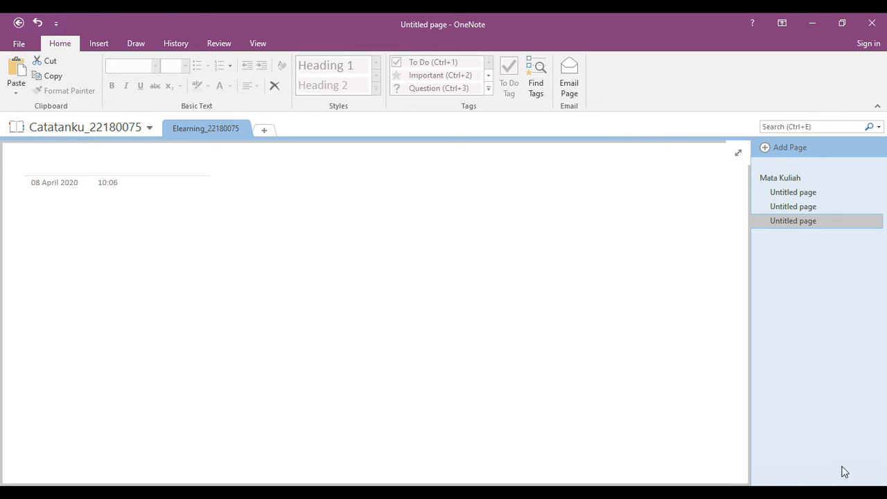
left_click(810, 480)
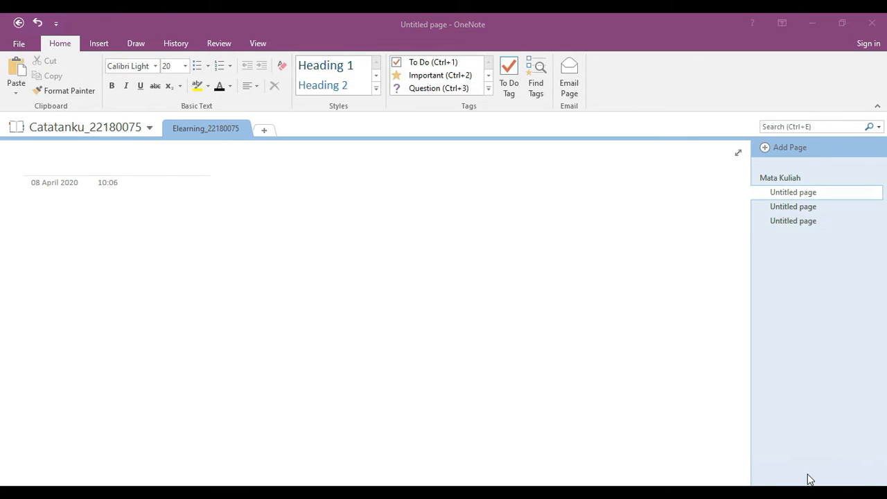
- Title the first untitled subpage under Mata Kuliah "English Business Corespondence"
left_click(792, 180)
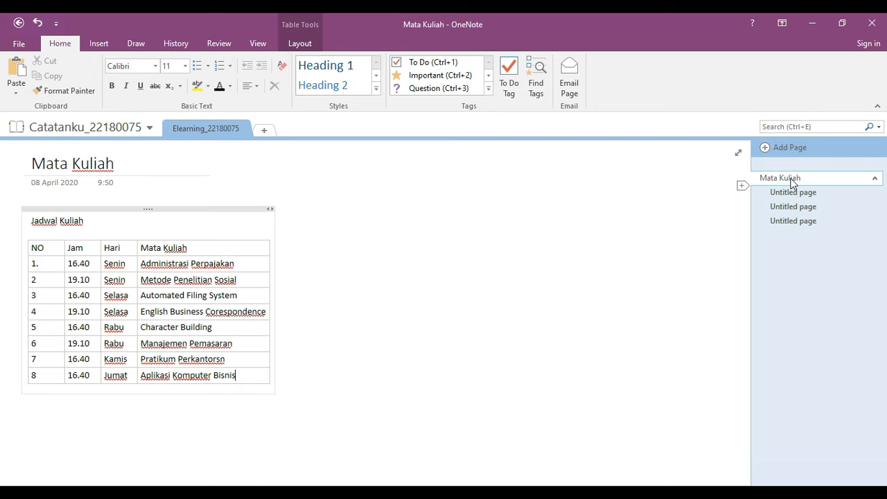
left_click(797, 196)
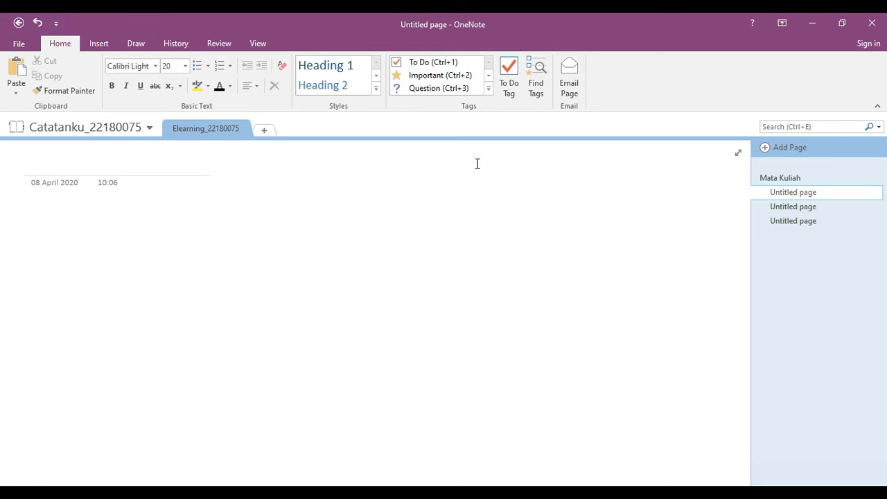
type("En")
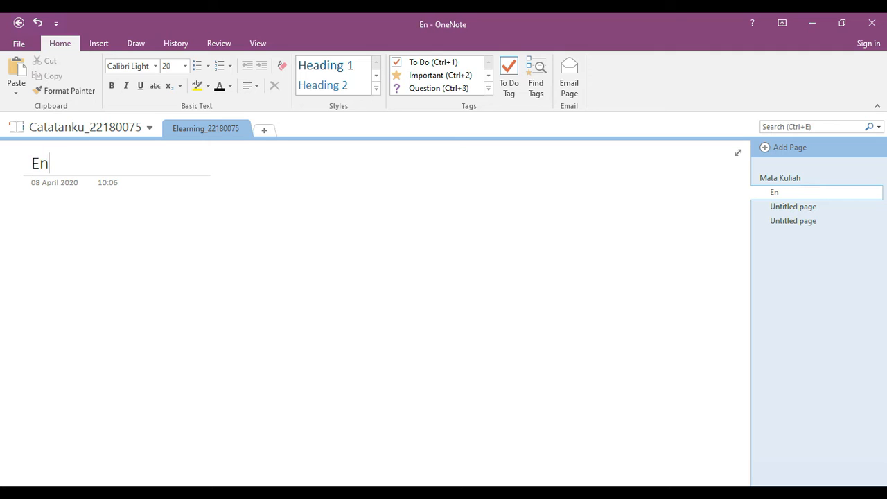
type("glish ")
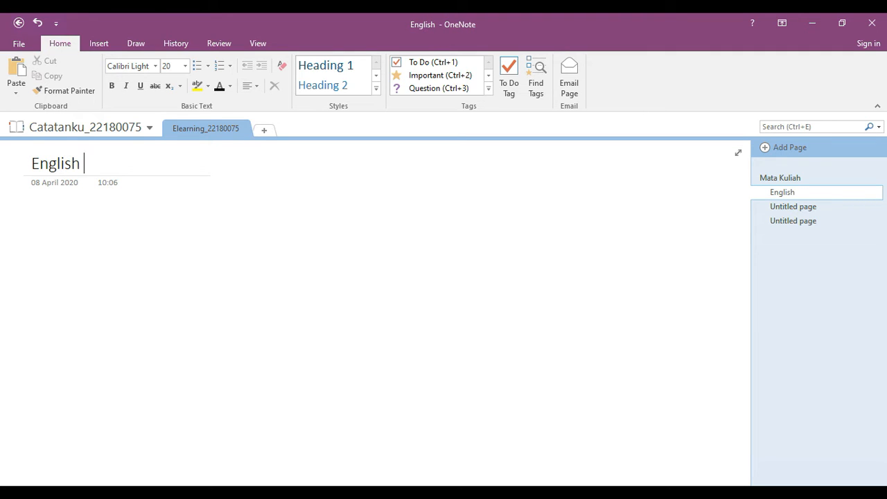
type("Business Cr")
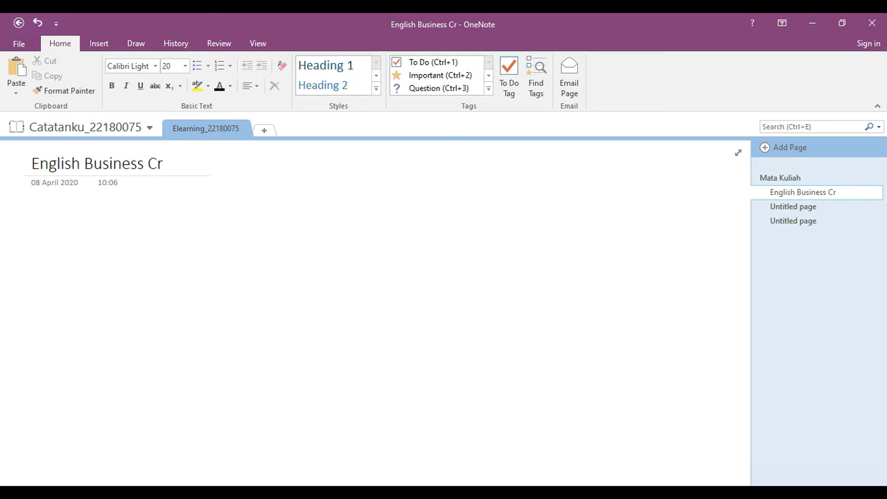
key("BackSpace")
type("orespondence")
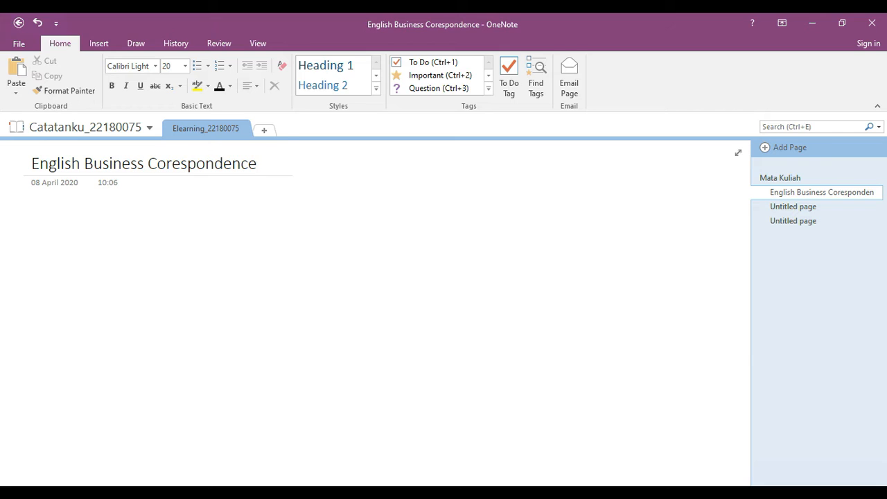
key("Return")
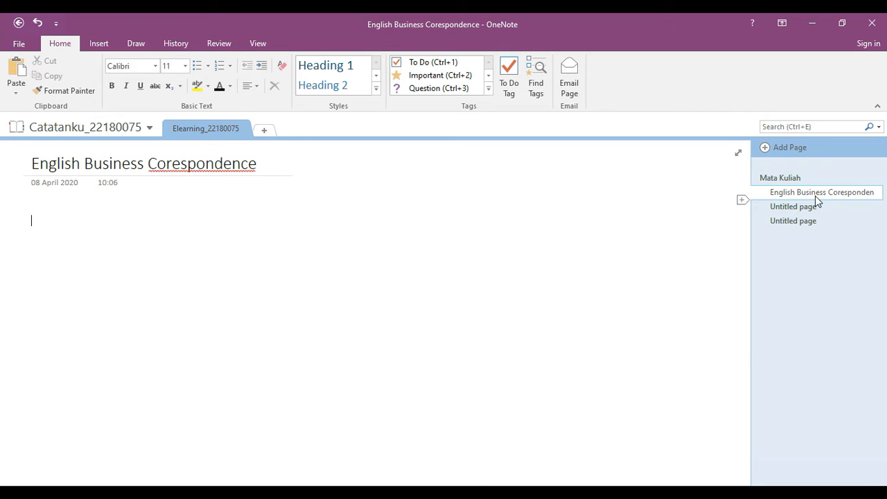
- Title the second subpage under Mata Kuliah "Manajemen Pemasaran"
left_click(817, 203)
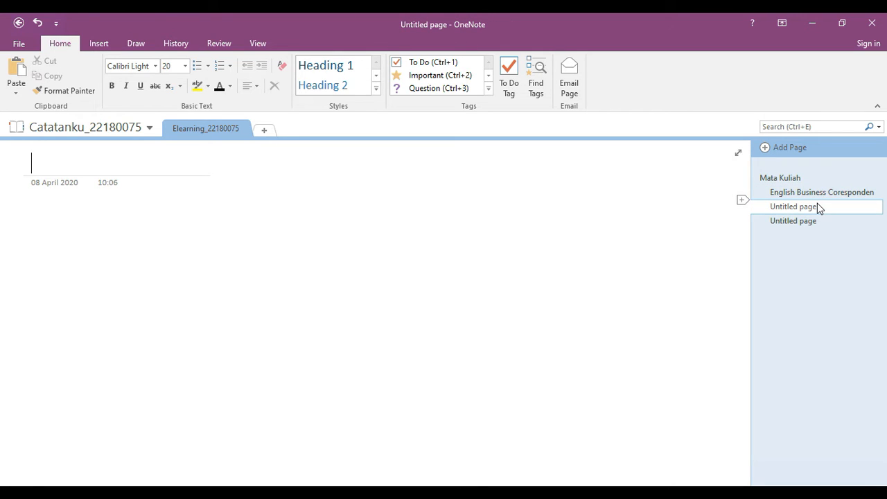
type("Manajemen")
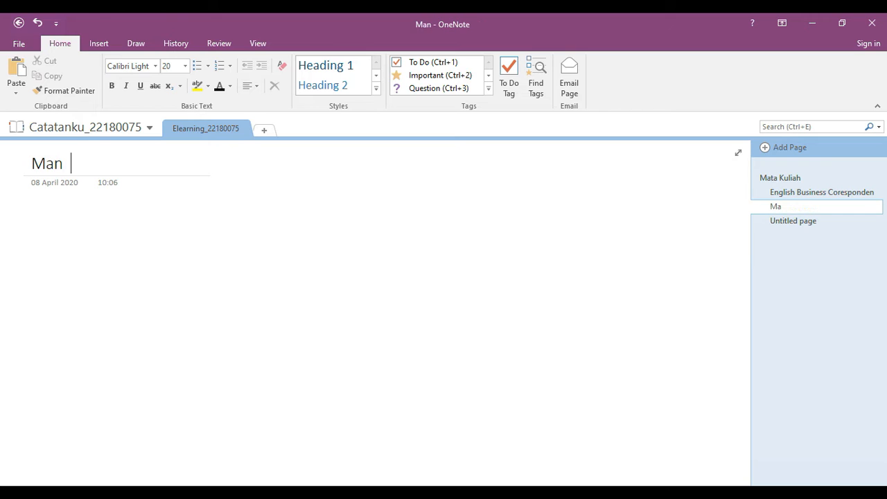
type("Pemasara")
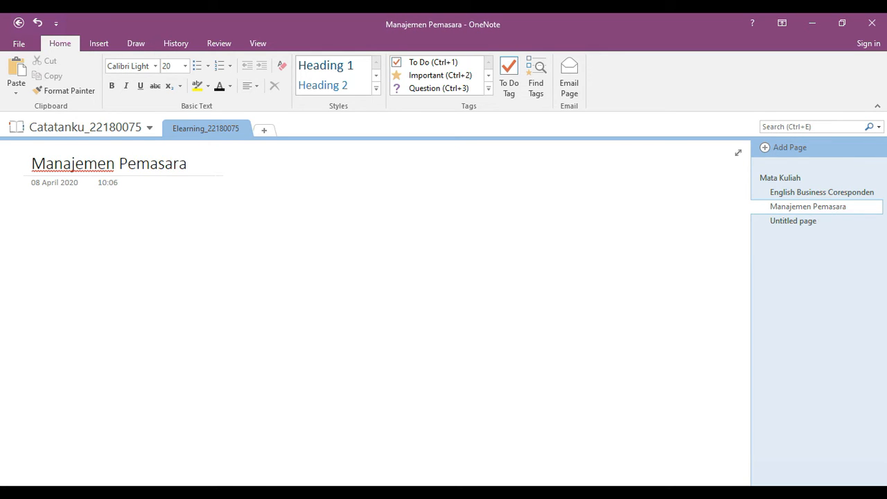
key("BackSpace")
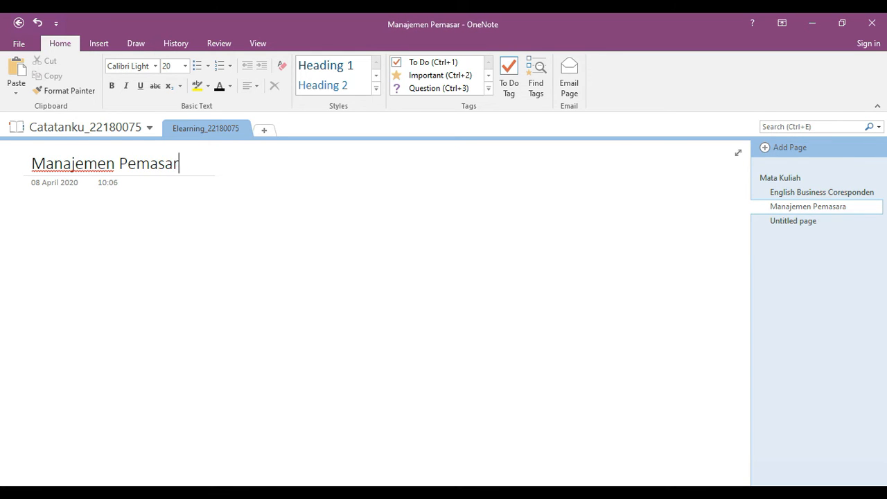
type("an")
key("Return")
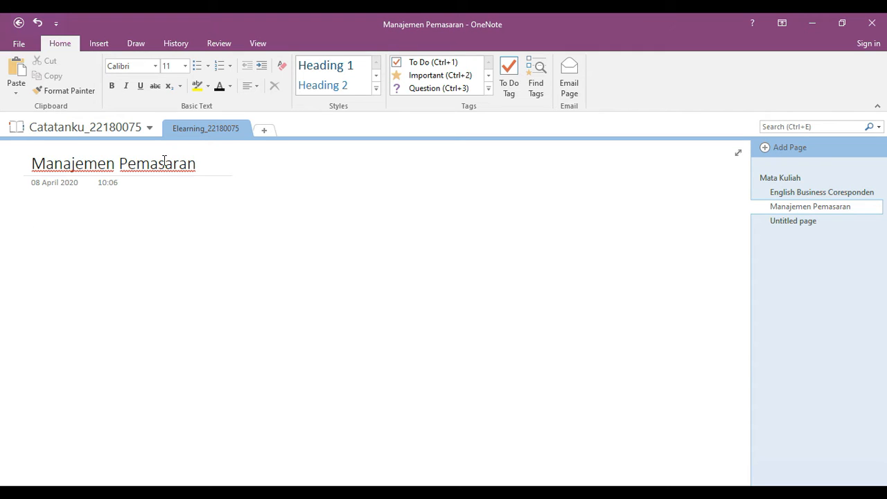
- Title the third subpage under Mata Kuliah "Character Building"
left_click(802, 223)
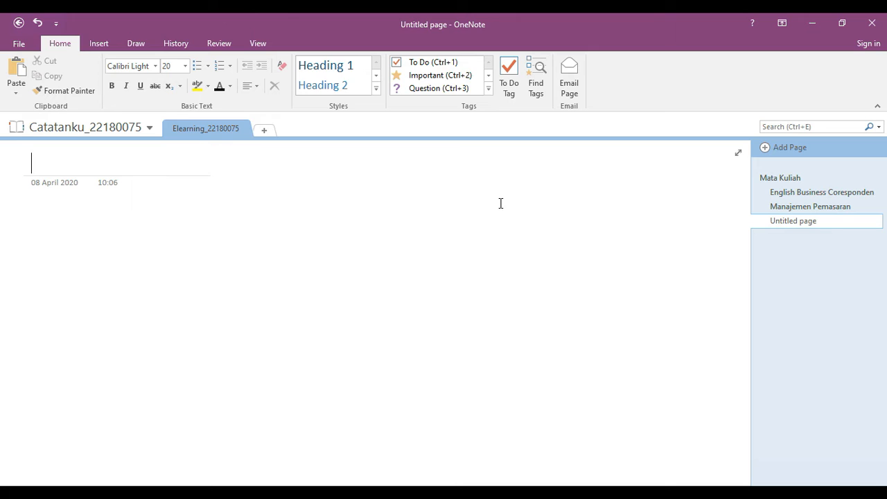
key("Return")
type("c")
key("BackSpace")
left_click(95, 168)
type("C")
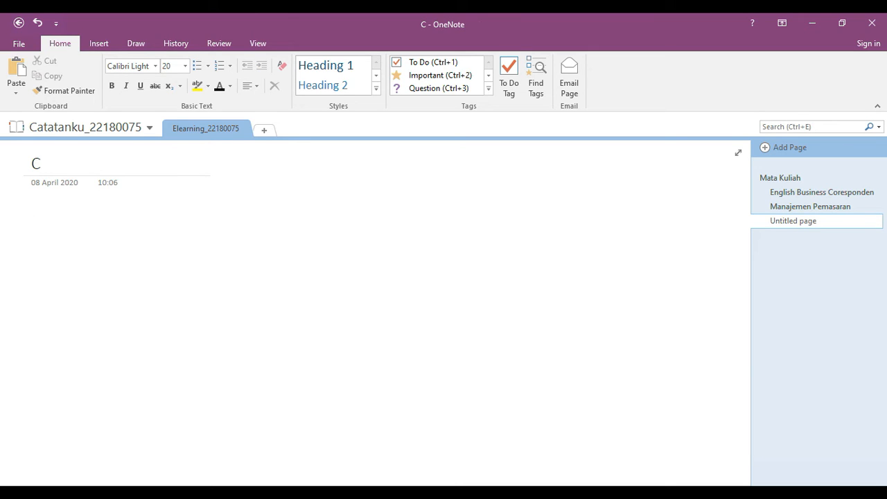
type("haracte")
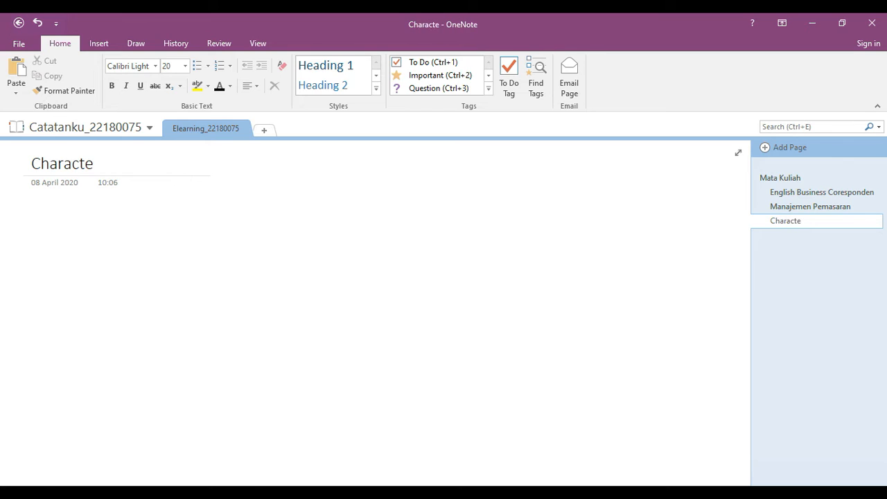
type("r Bui")
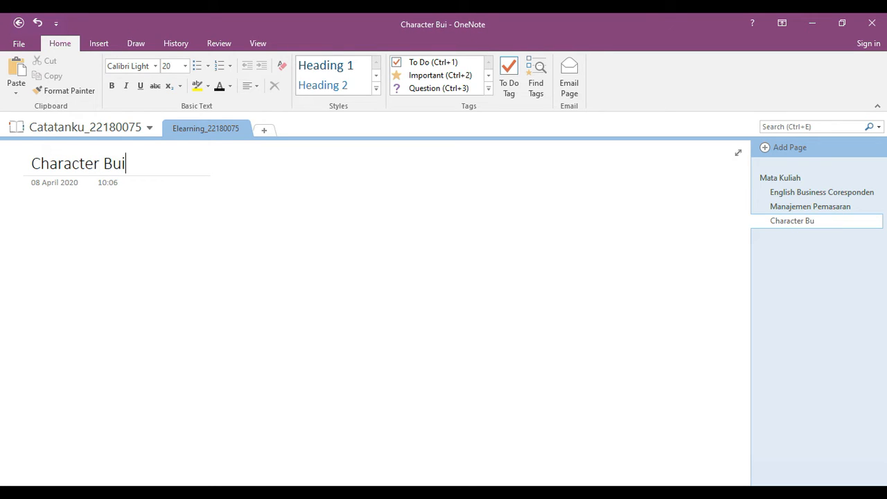
type("lding")
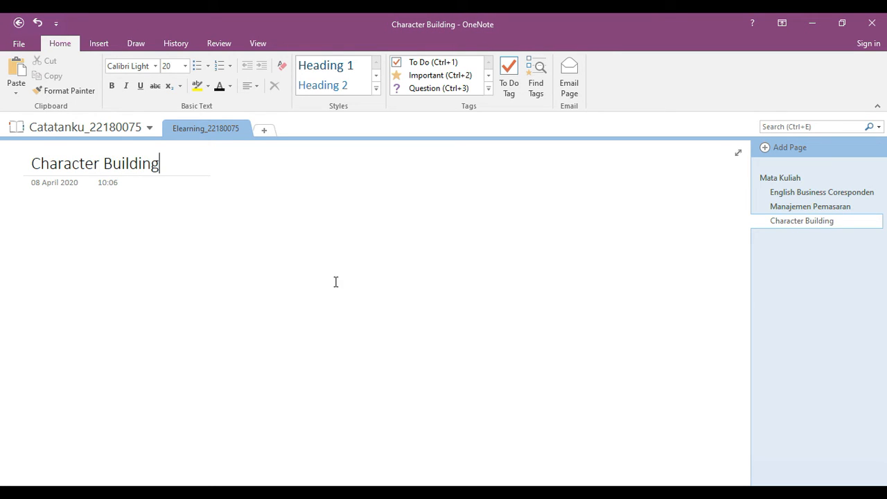
left_click(336, 282)
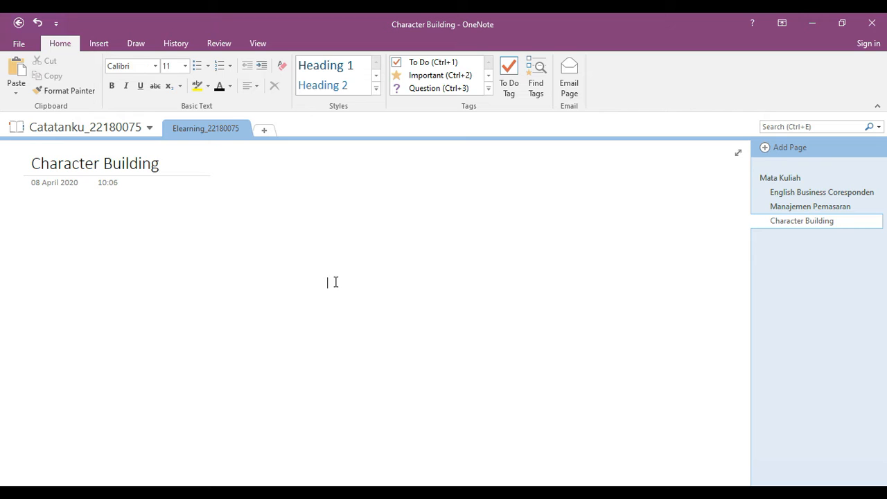
left_click(794, 176)
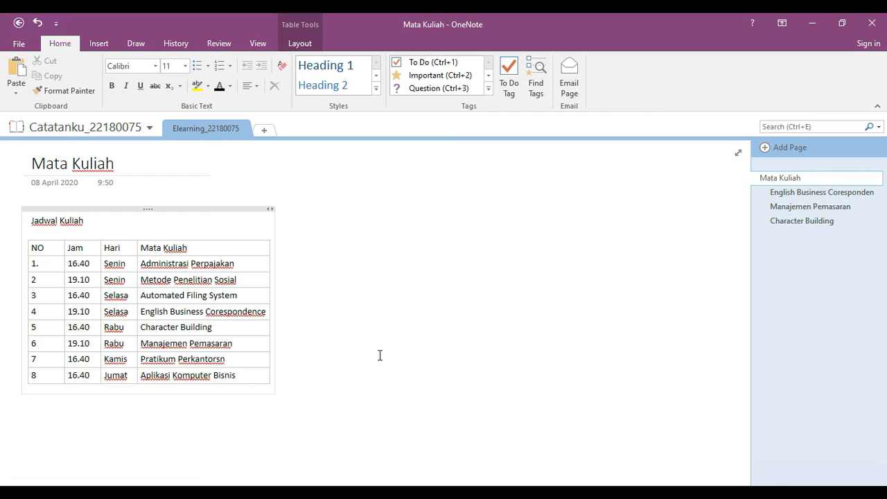
left_click(801, 195)
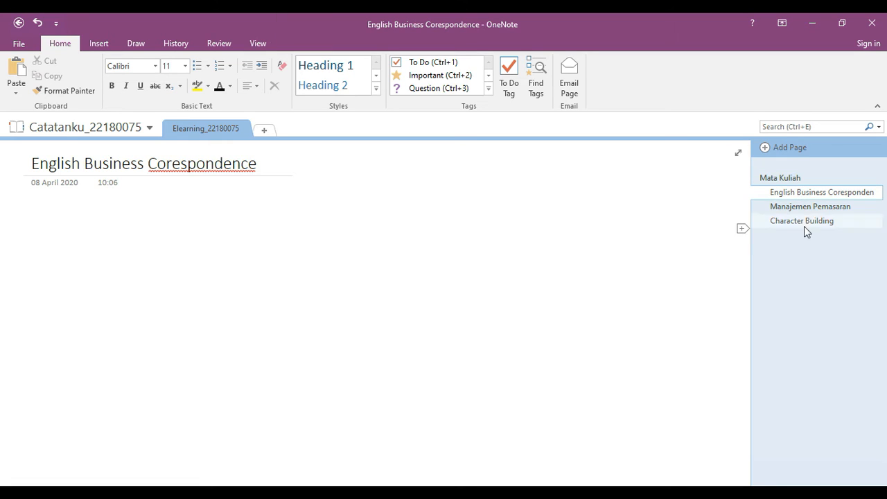
left_click(808, 191)
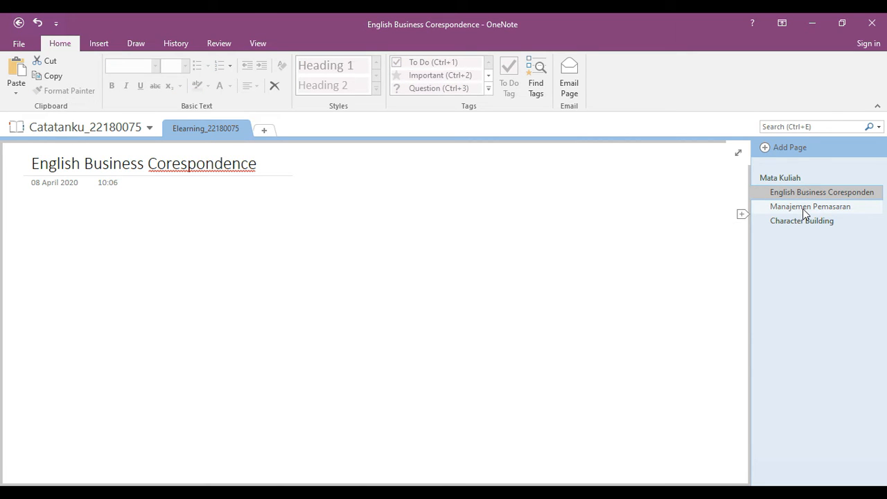
left_click(804, 219)
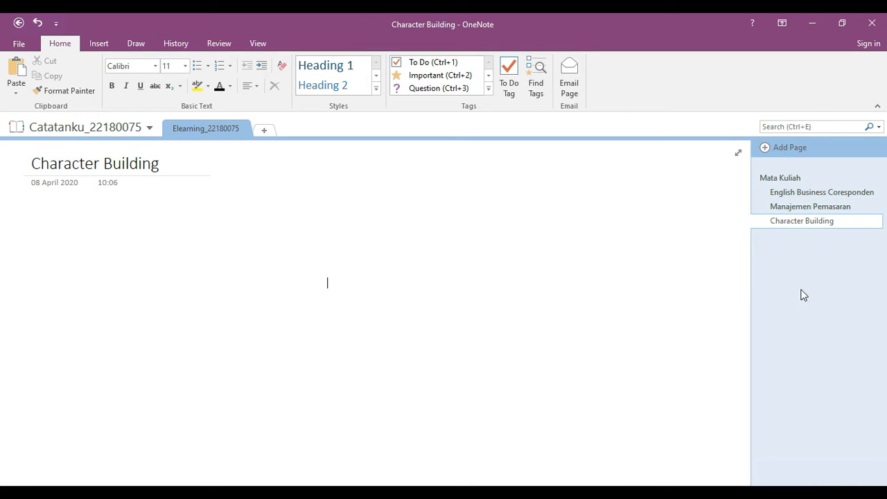
left_click(802, 488)
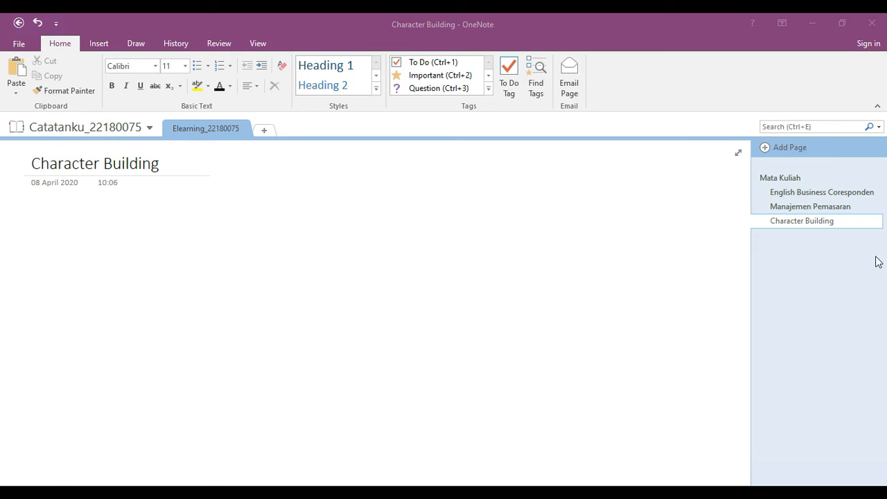
- Write the note "Perkuliahakan akan dimulai pada pukul 19.10 wib" below the title of the English Business Corespondence subpage
left_click(813, 194)
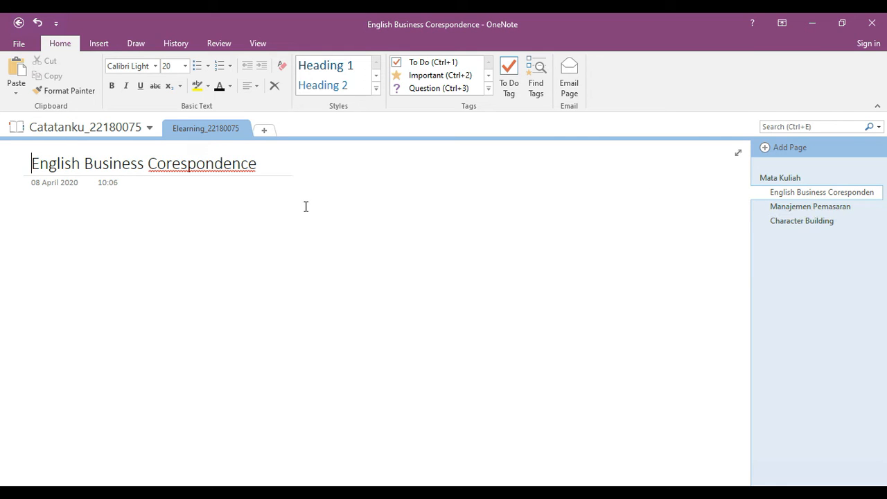
left_click(109, 212)
type("Pe")
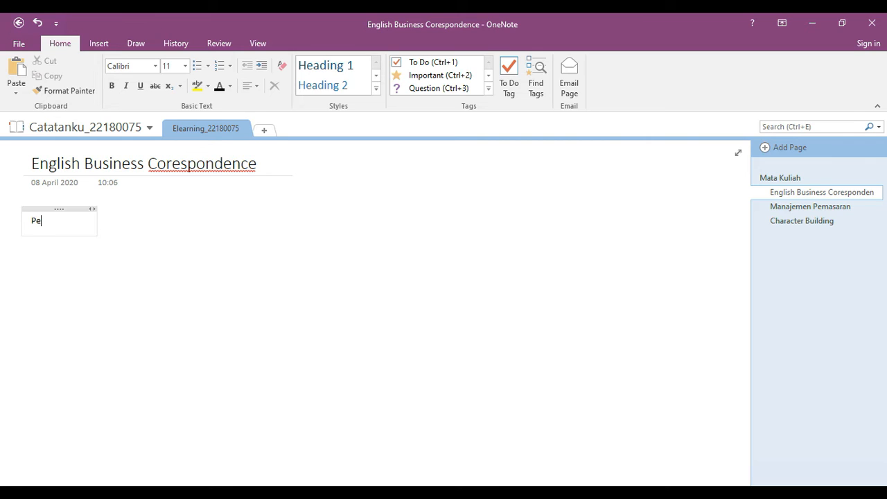
type("rkuliahakan akan dim")
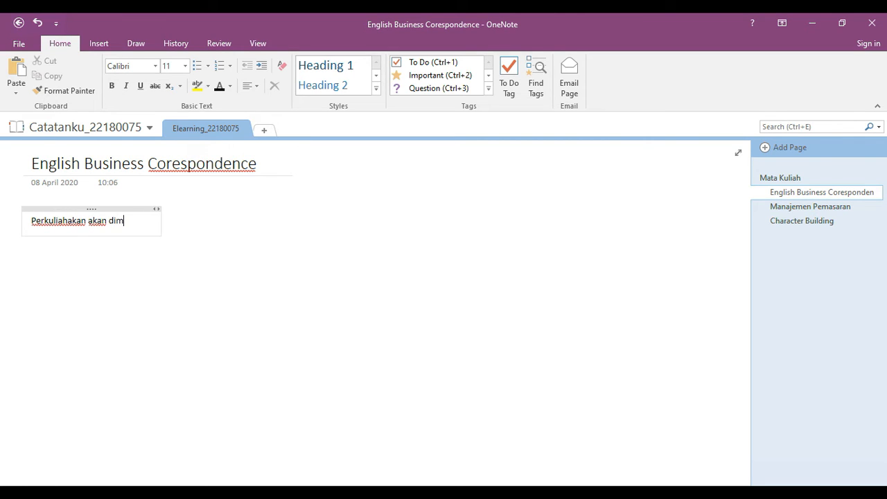
type("ulai pada ")
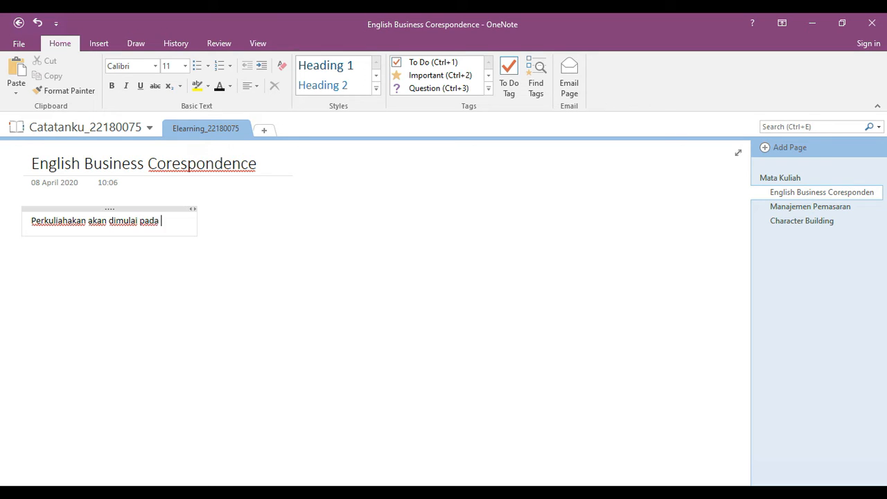
type("pukul 19")
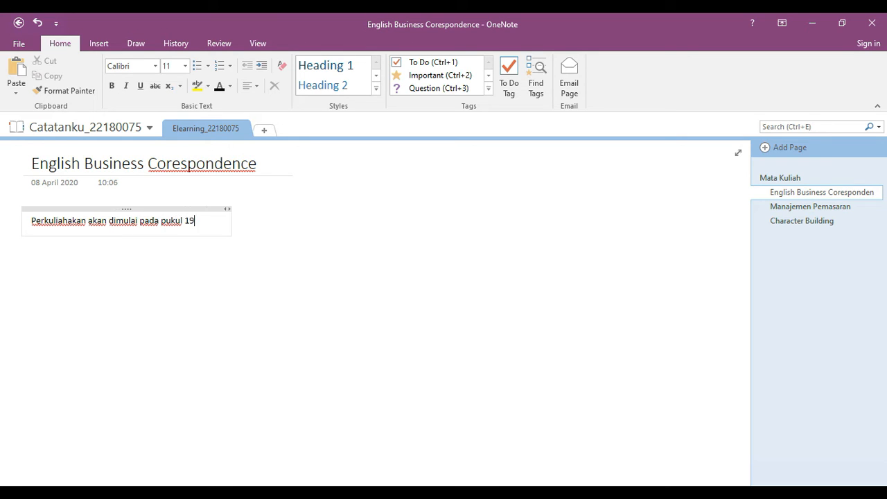
type(".10 wib")
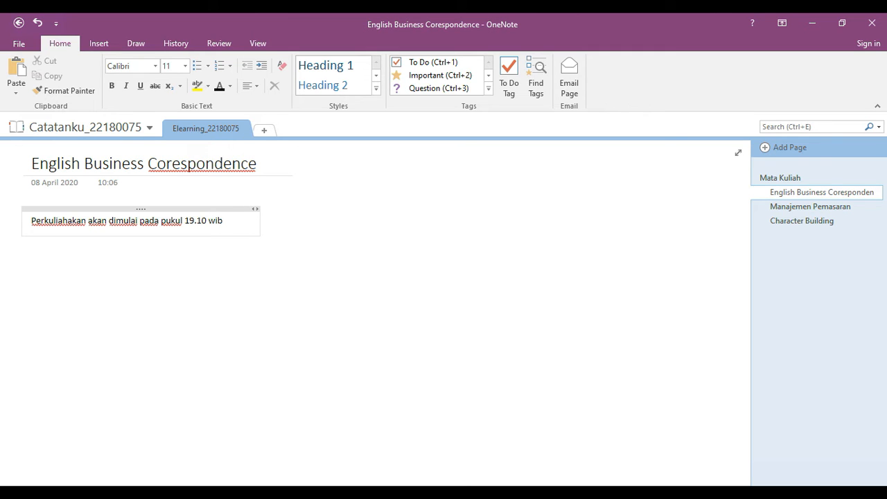
type("dan")
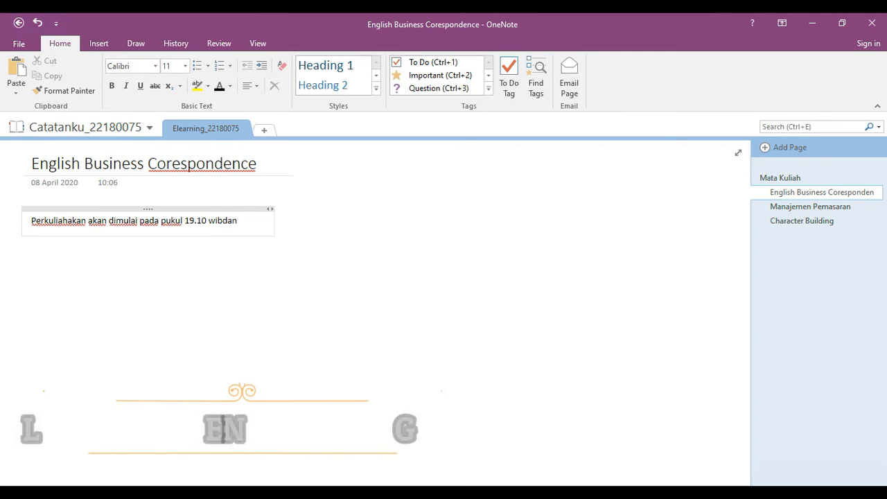
key("BackSpace")
key("BackSpace")
key("BackSpace")
key("BackSpace")
type("b")
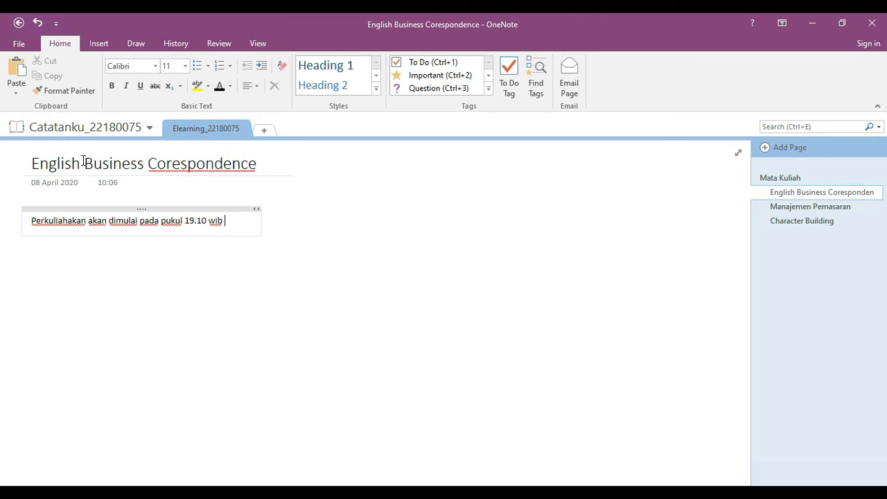
- Insert the picture Screenshot_20200408_074351 from the Pictures folder below the note on the English Business Corespondence page
left_click(97, 46)
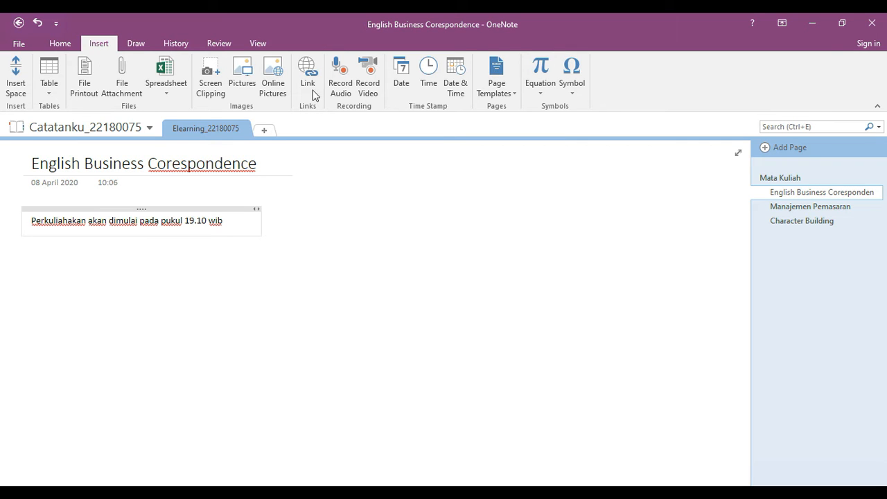
left_click(248, 86)
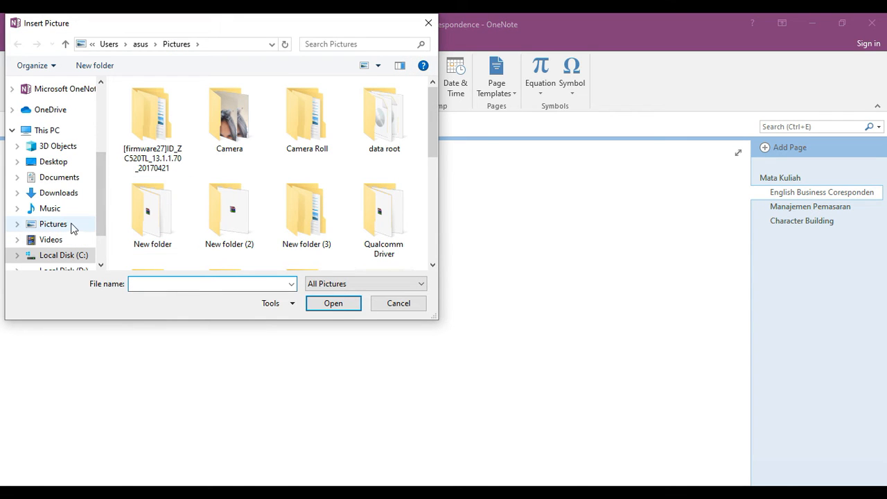
left_click(54, 223)
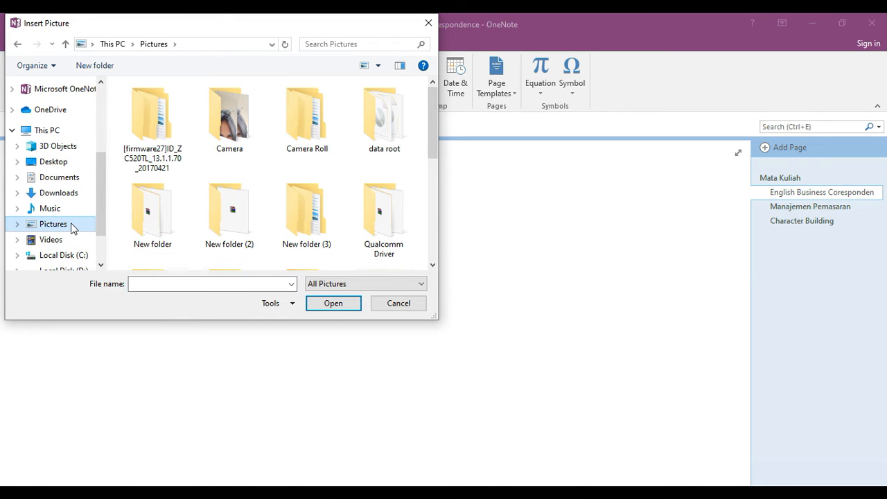
scroll(436, 263, "down", 5)
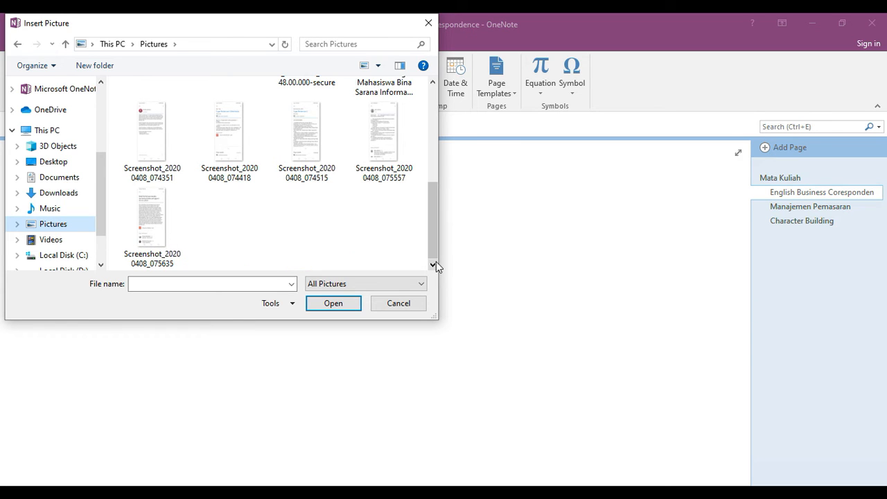
left_click(237, 170)
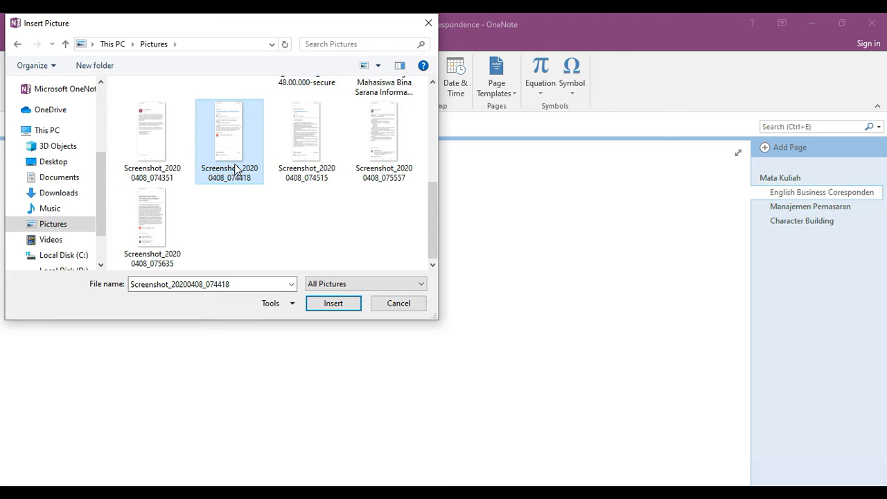
double_click(154, 143)
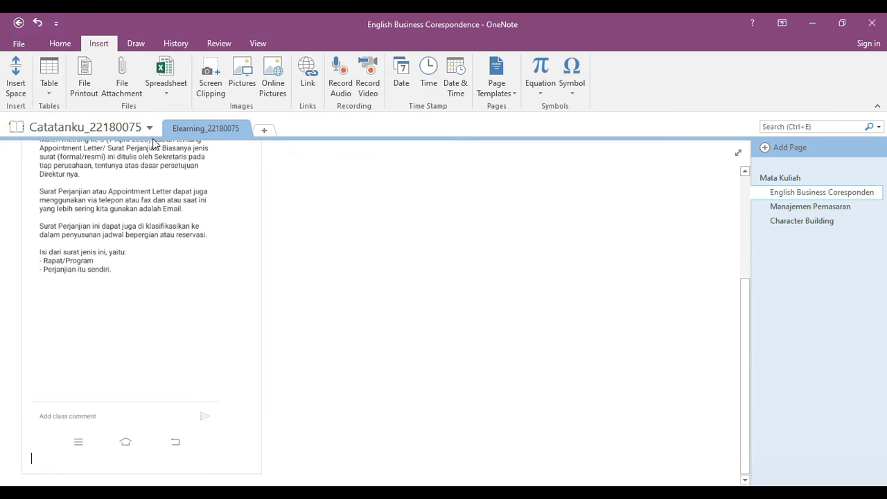
scroll(145, 264, "up", 5)
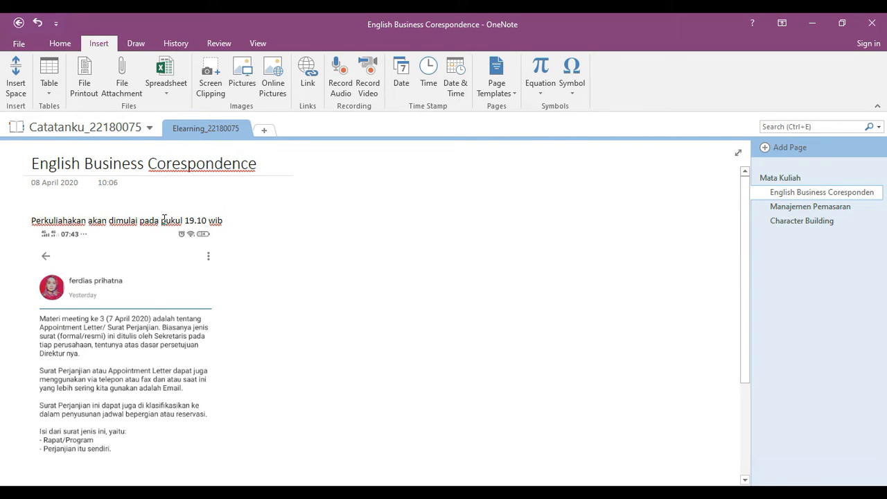
left_click(138, 283)
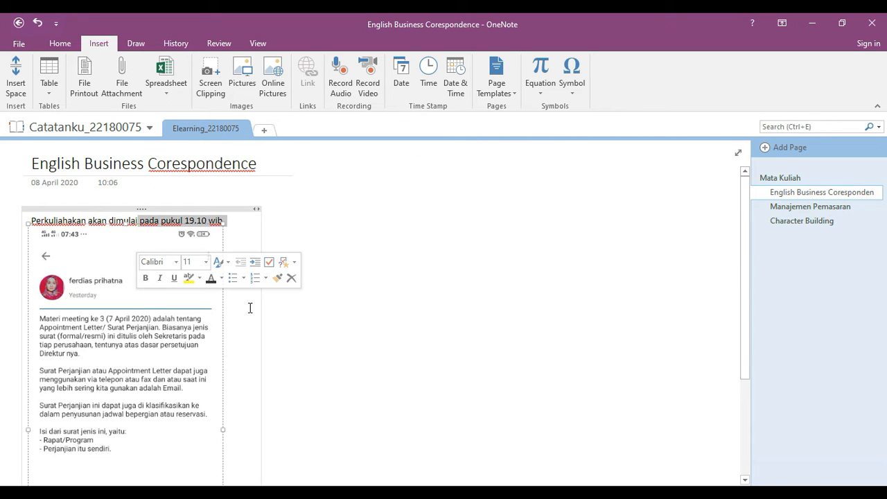
left_click(296, 336)
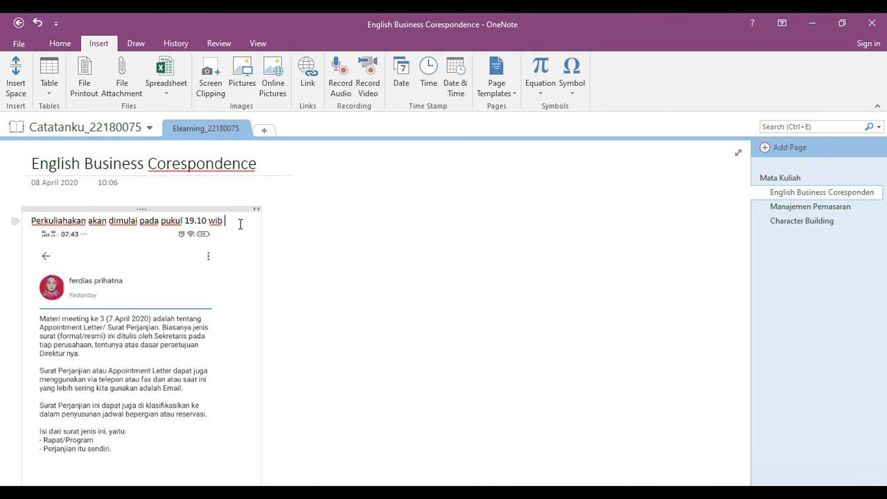
- Attach the ENGLISH BUSINESS CORREPONDENCE zip file from the Semester 4 folder as a file below the note, above the picture
left_click(62, 43)
left_click(87, 45)
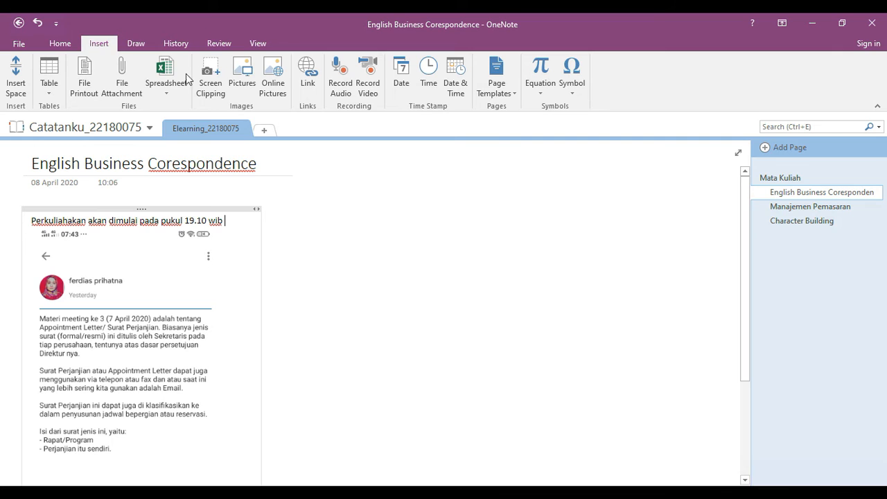
left_click(135, 76)
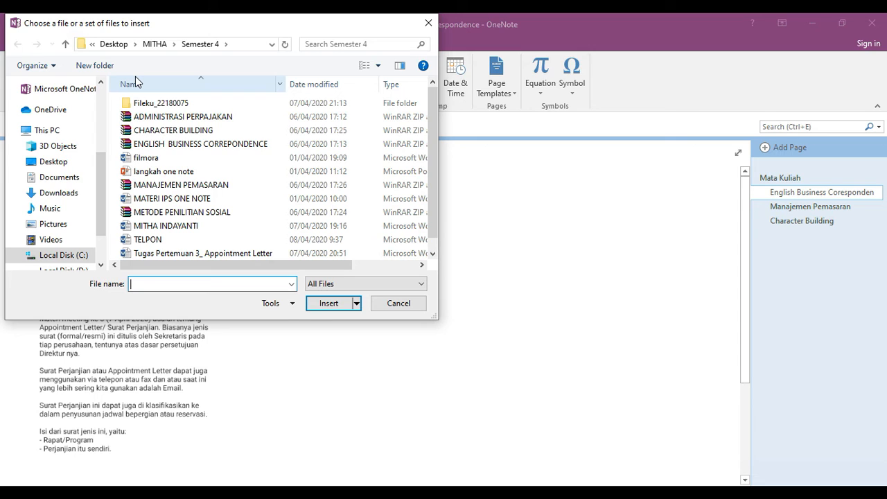
left_click(65, 161)
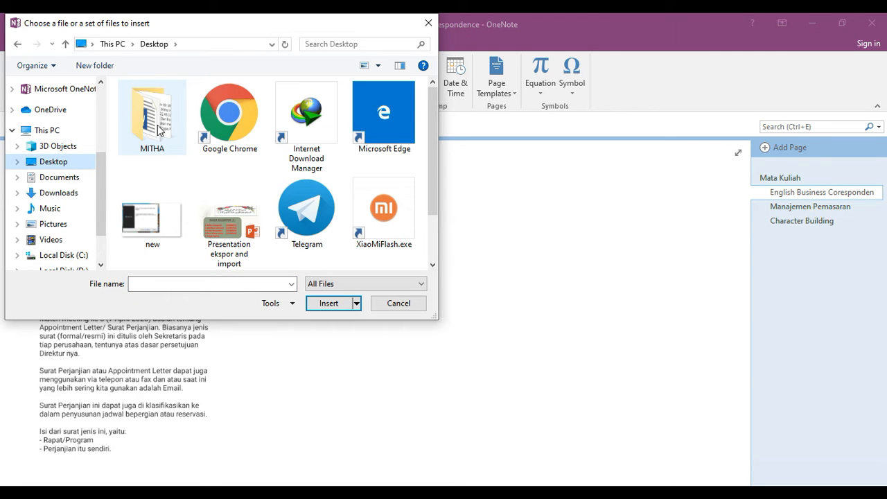
double_click(159, 130)
left_click(160, 130)
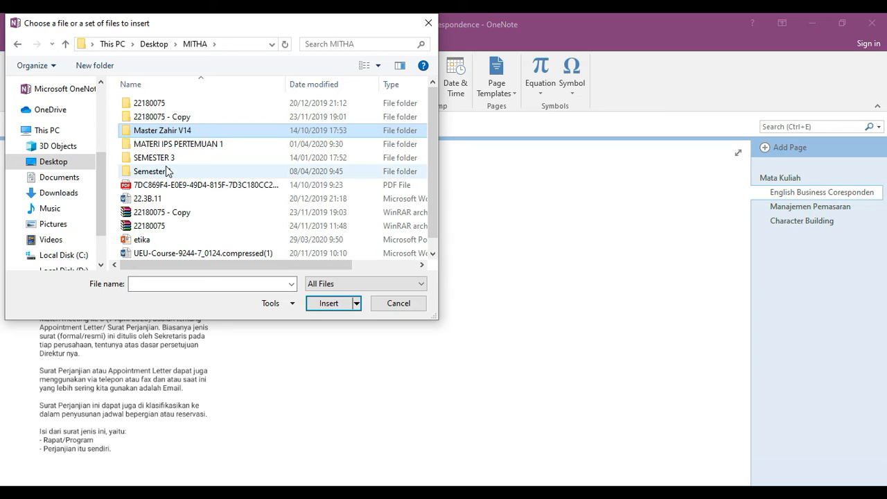
double_click(166, 172)
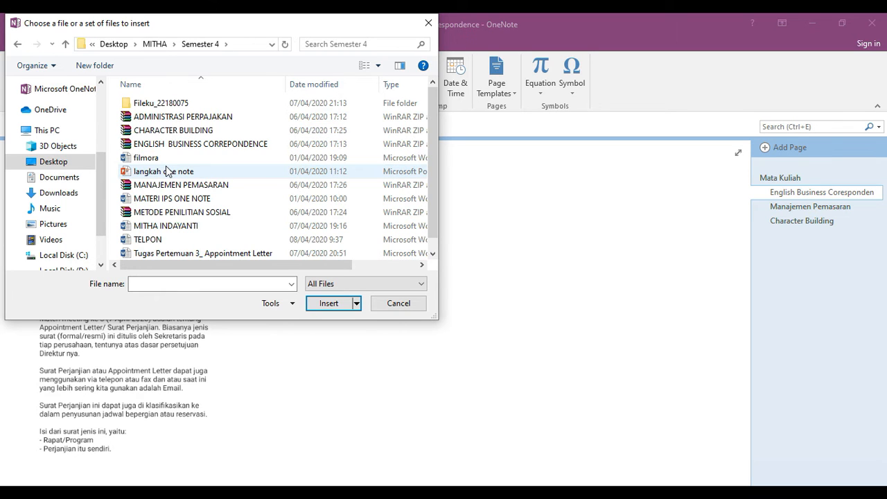
double_click(193, 145)
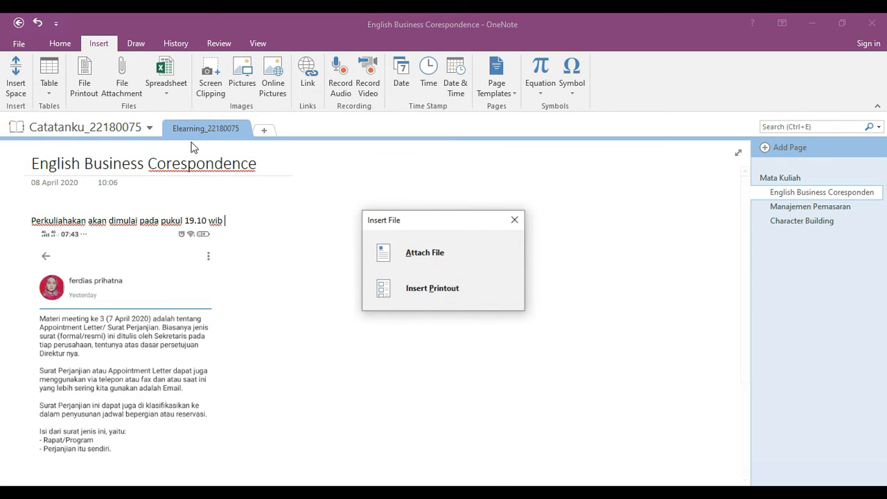
left_click(418, 258)
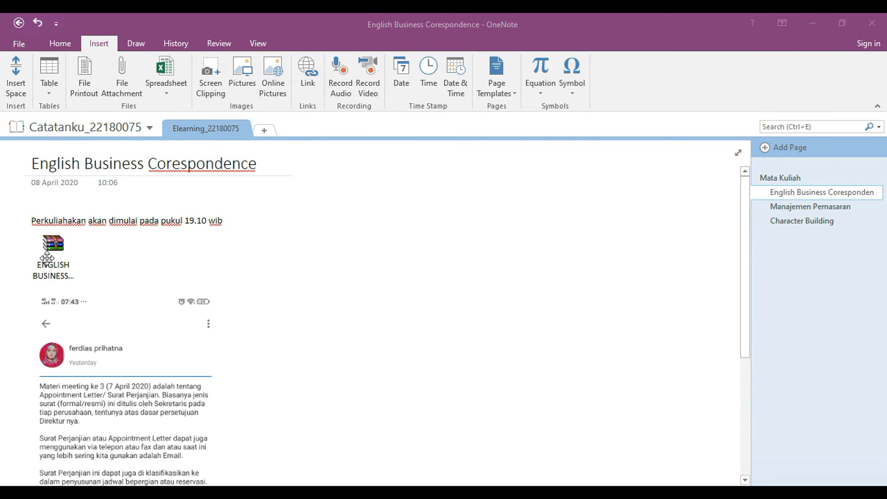
- Widen the note container and move the attached zip icon toward its middle, beyond the picture's right edge
left_click_drag(46, 257, 246, 279)
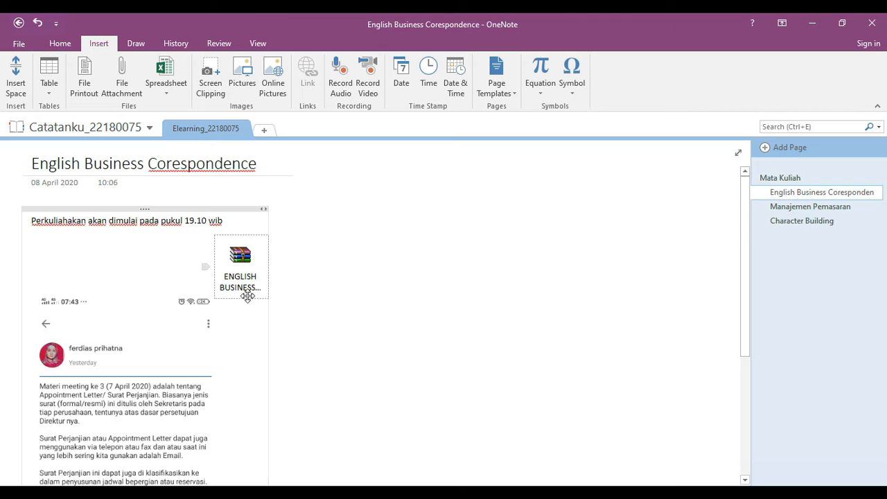
left_click_drag(272, 219, 388, 221)
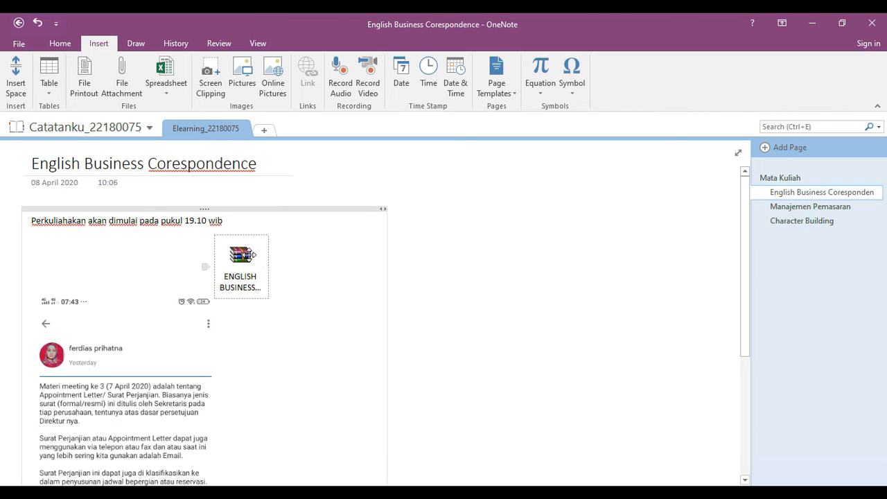
left_click_drag(248, 264, 273, 266)
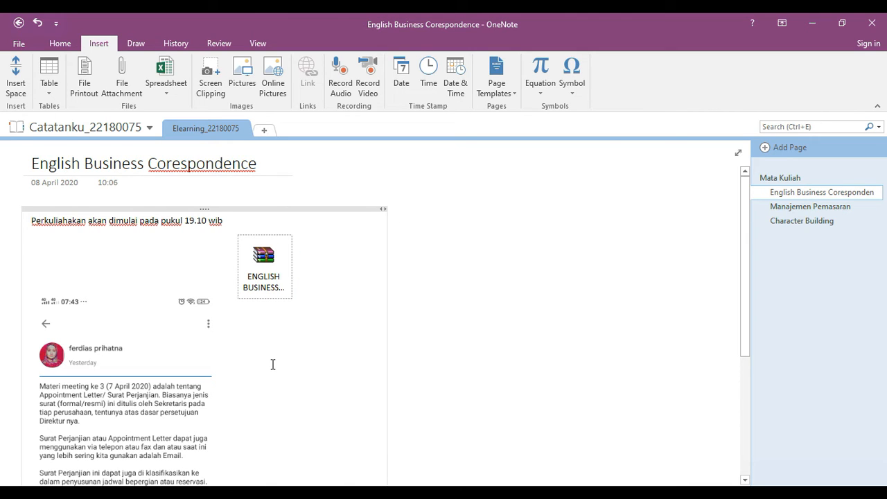
- Delete the attached zip icon and attach the ENGLISH BUSINESS CORREPONDENCE zip file again in its place
key("Delete")
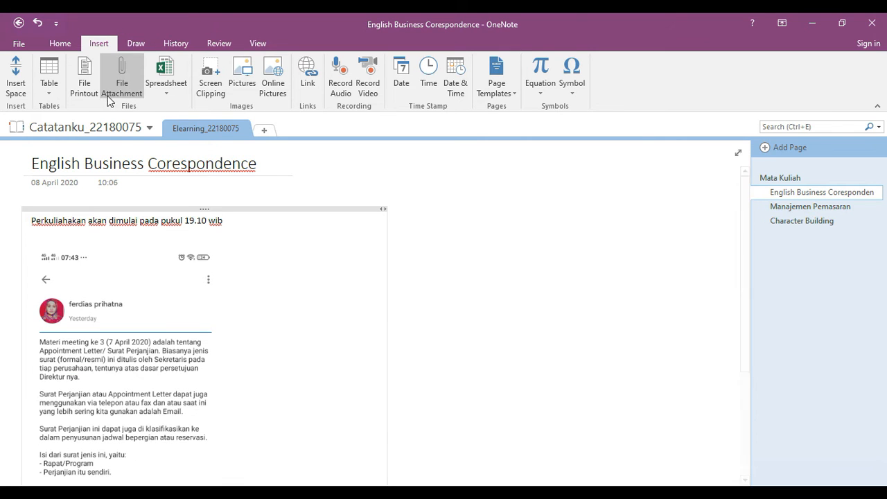
left_click(126, 87)
double_click(174, 146)
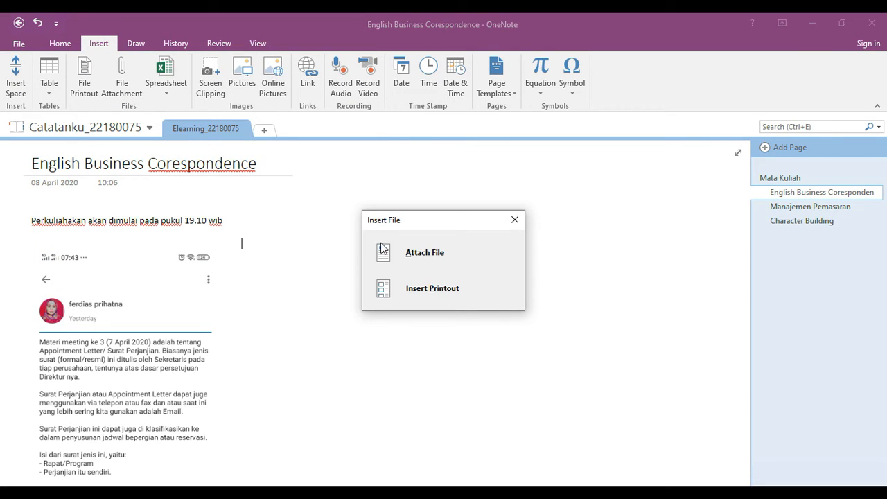
left_click(437, 244)
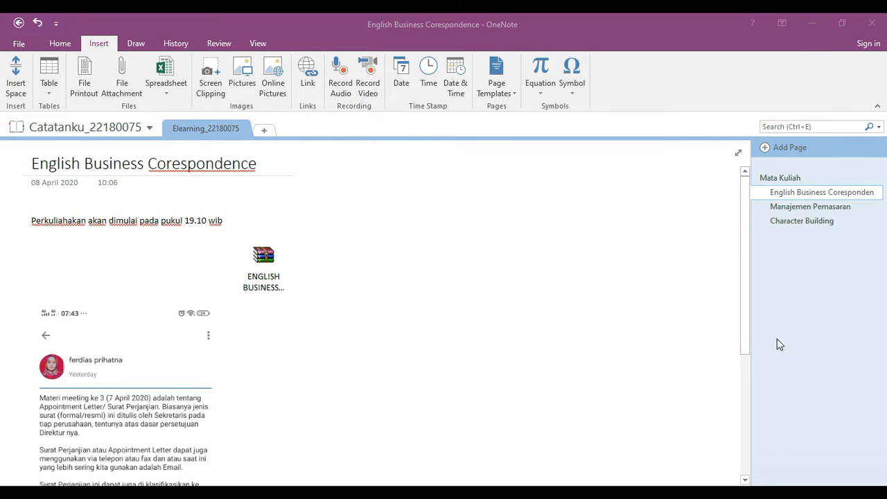
scroll(482, 474, "down", 6)
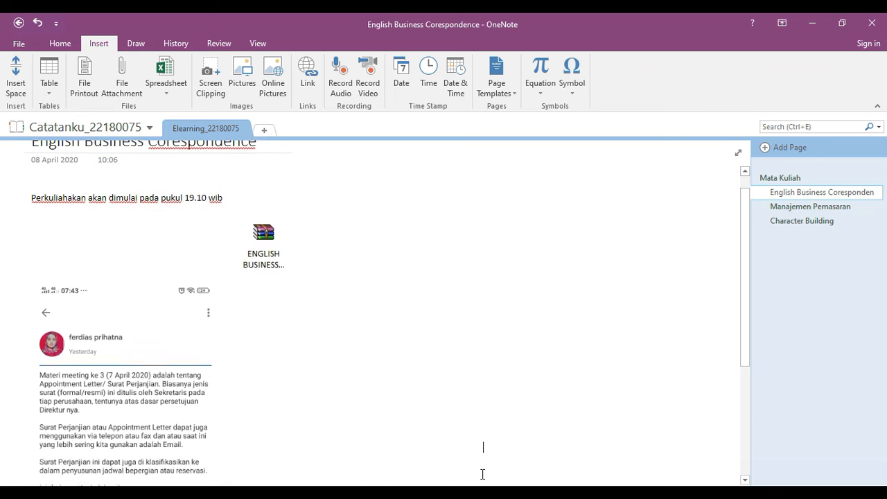
scroll(482, 474, "down", 1)
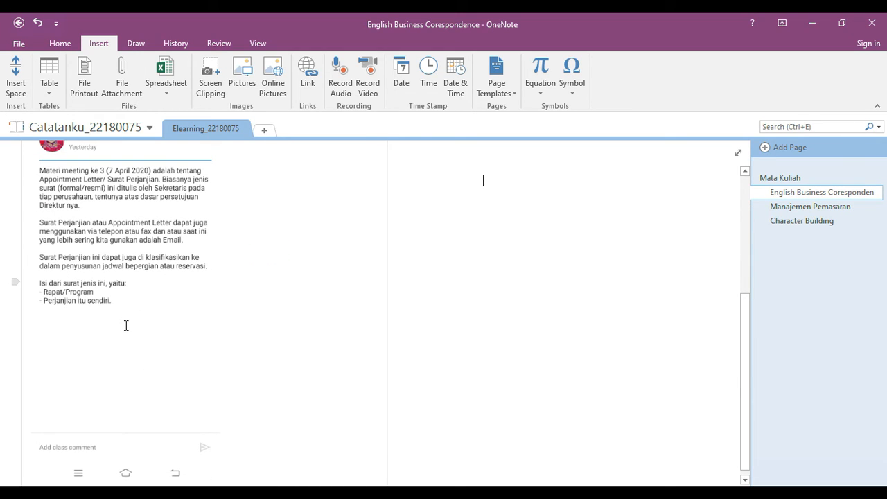
scroll(126, 325, "up", 5)
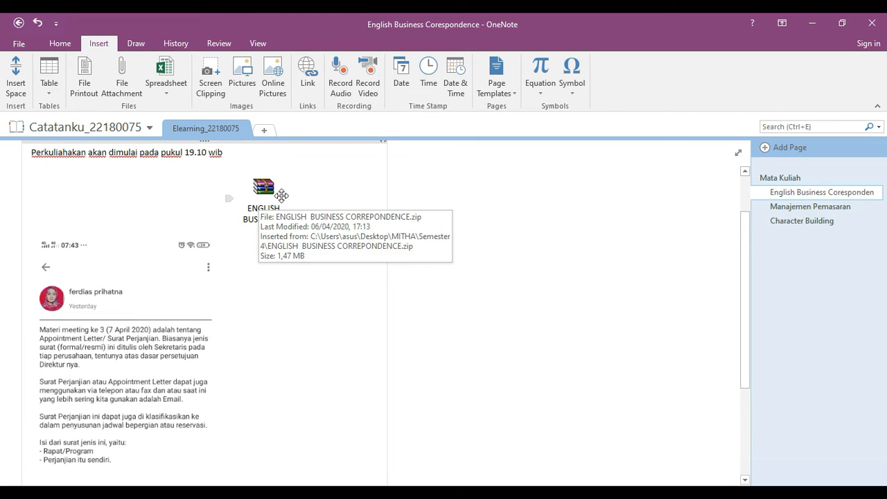
left_click(259, 193)
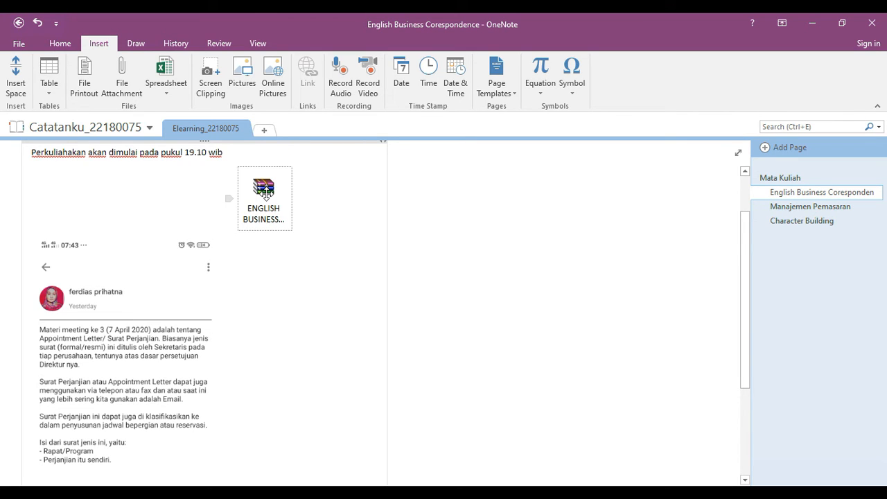
left_click(509, 260)
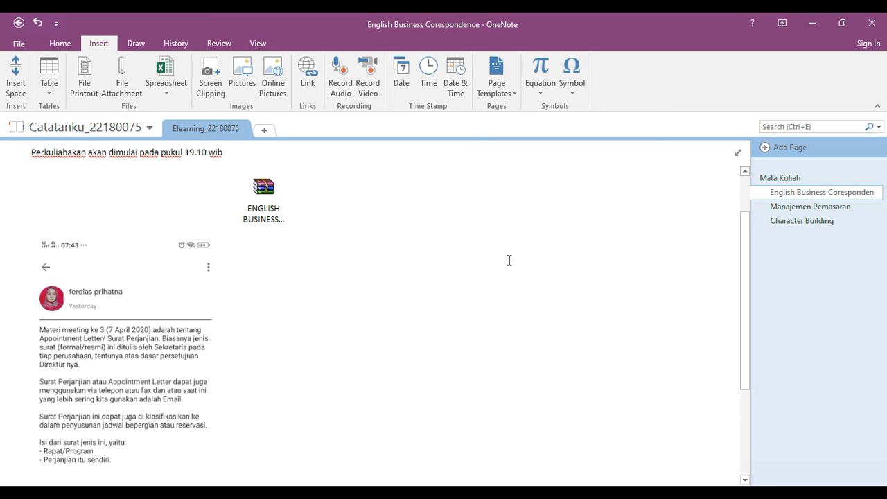
- Write the note "Mulai pelajaran manajemen pemasaran akan dimulai pada pukul 16.40" on the Manajemen Pemasaran subpage and start a new line below it
left_click(846, 212)
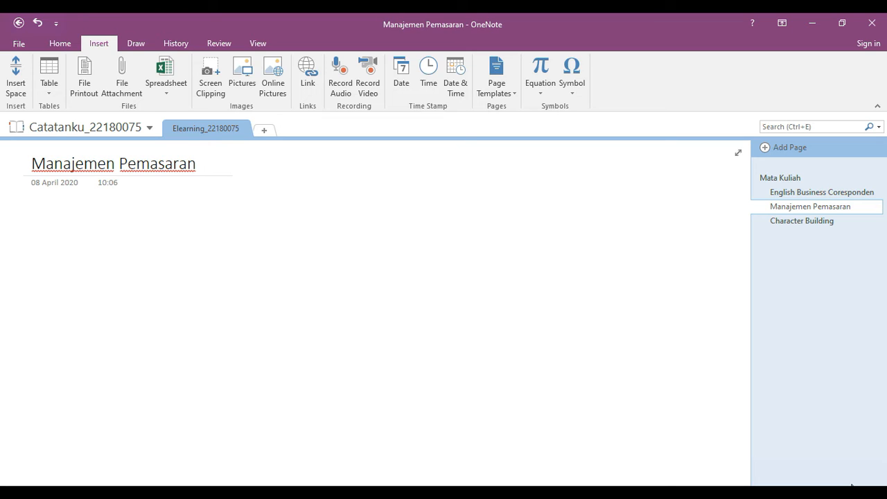
type("mu")
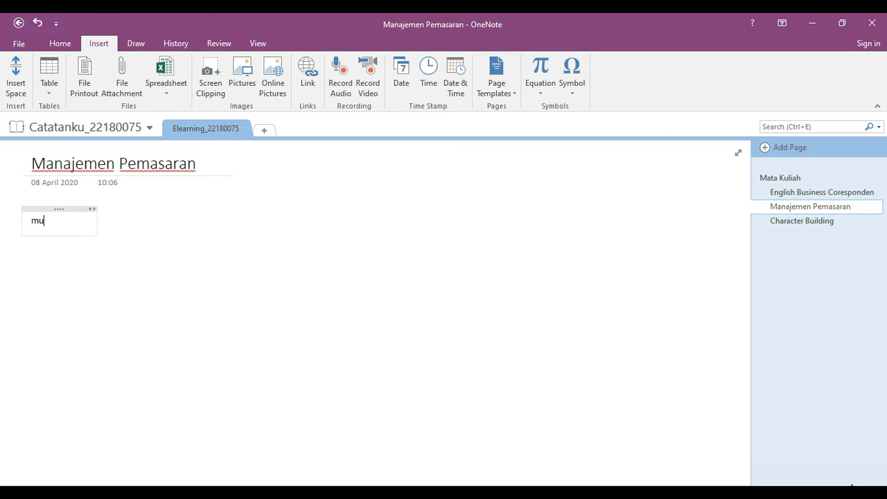
type("lai pelaja")
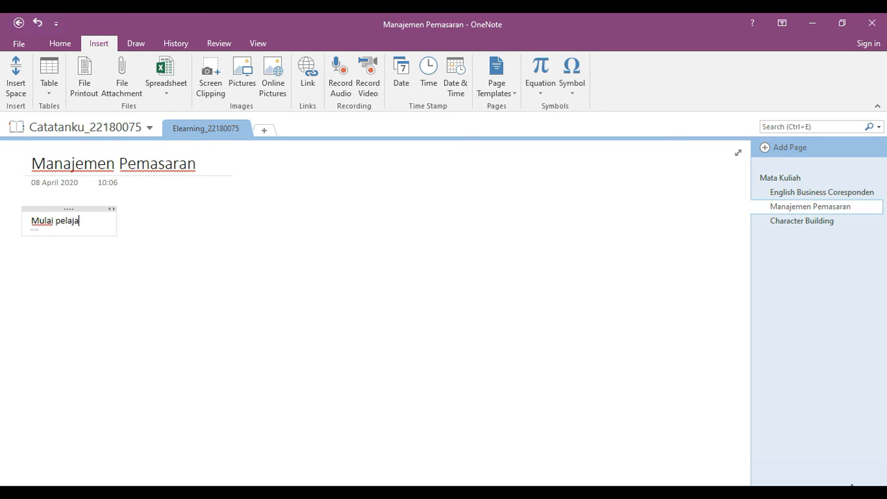
type("ran manajemen")
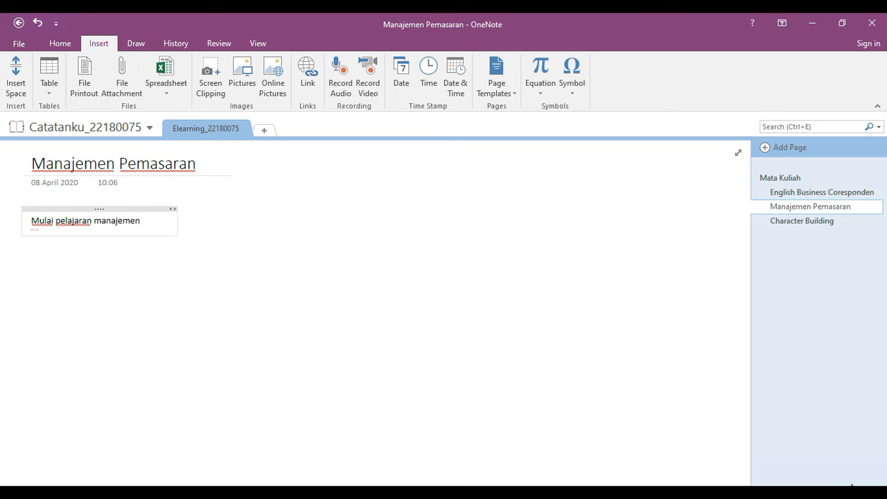
type(" pemasaran ")
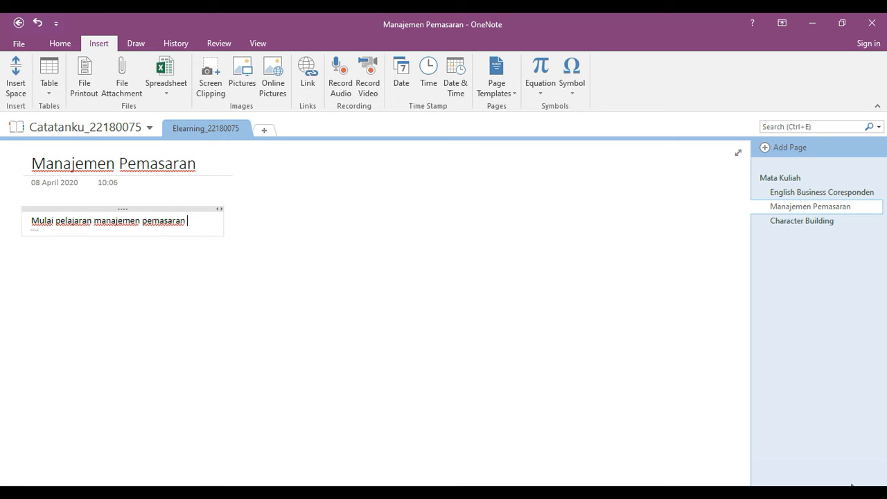
type("akan dimulai")
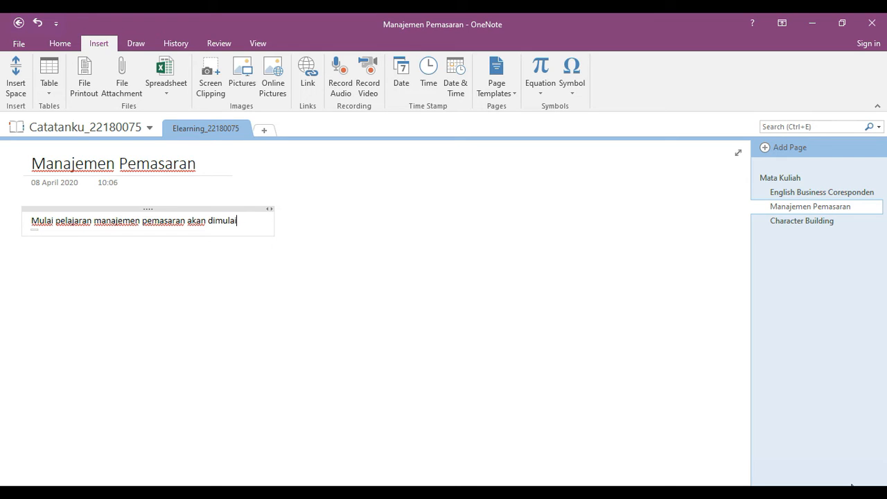
type(" pada")
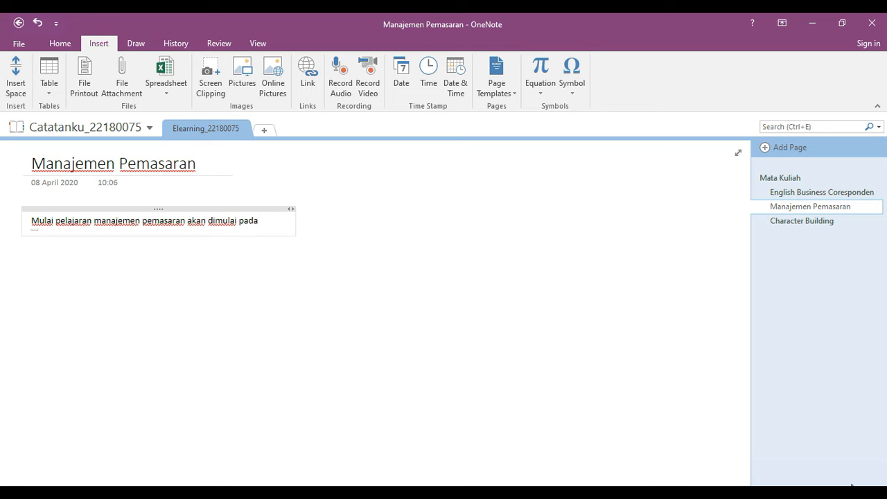
type(" pukul")
type("16.40")
key("Return")
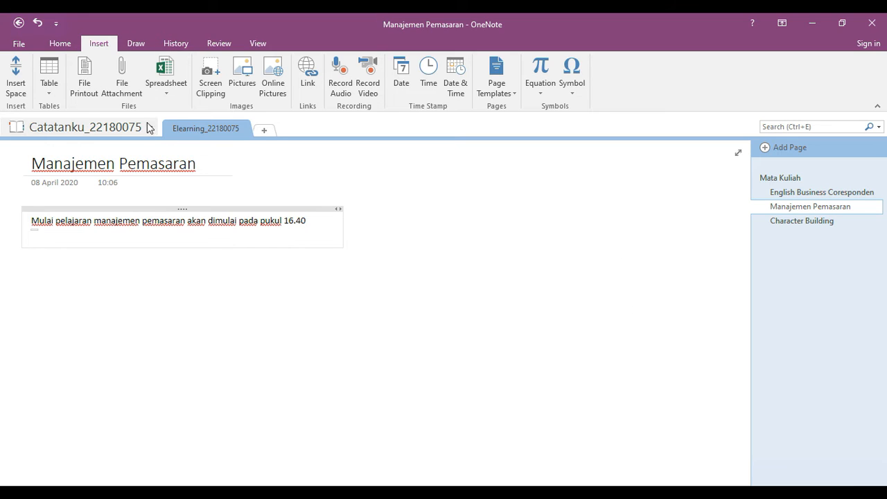
- Insert the picture Screenshot_20200408_075557 below the note on the Manajemen Pemasaran subpage
left_click(60, 44)
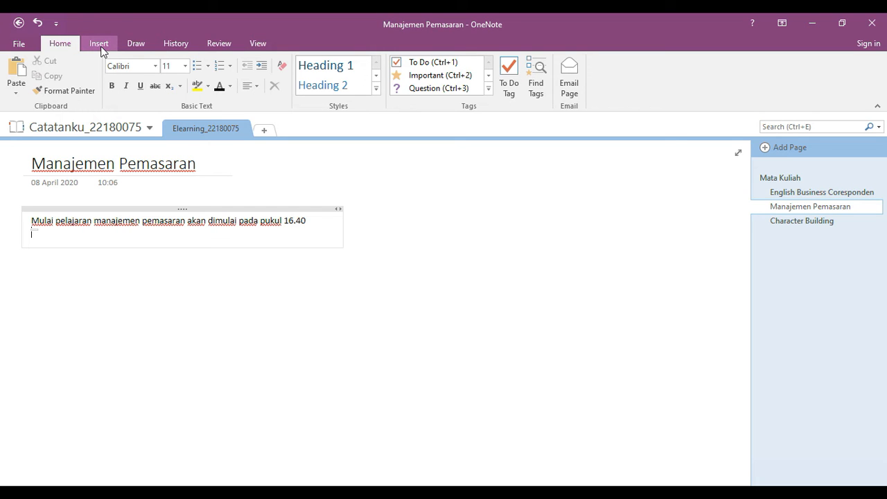
left_click(99, 44)
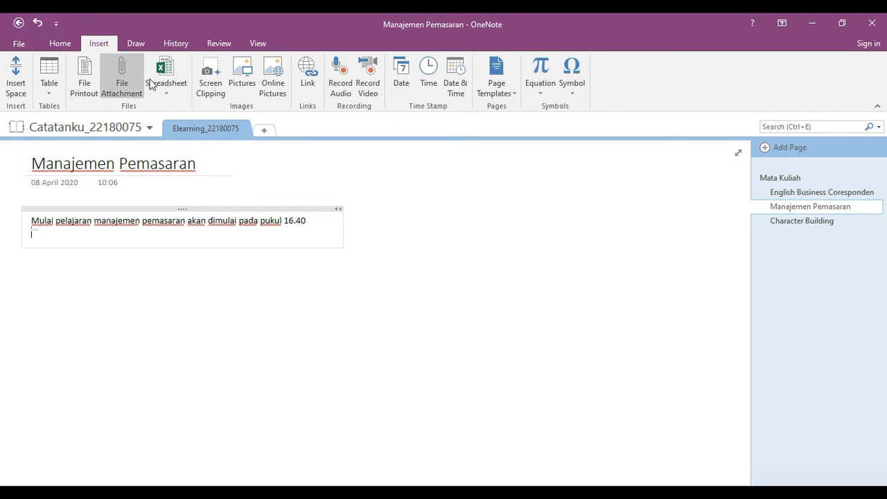
left_click(246, 80)
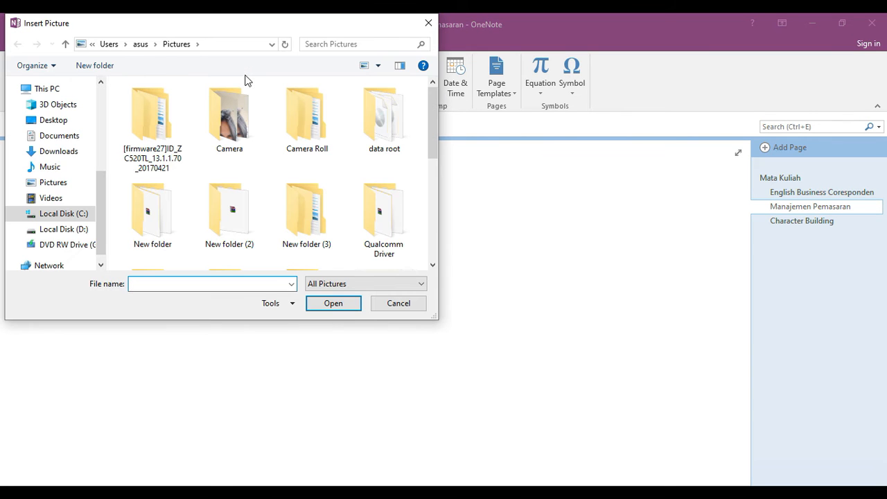
left_click(432, 267)
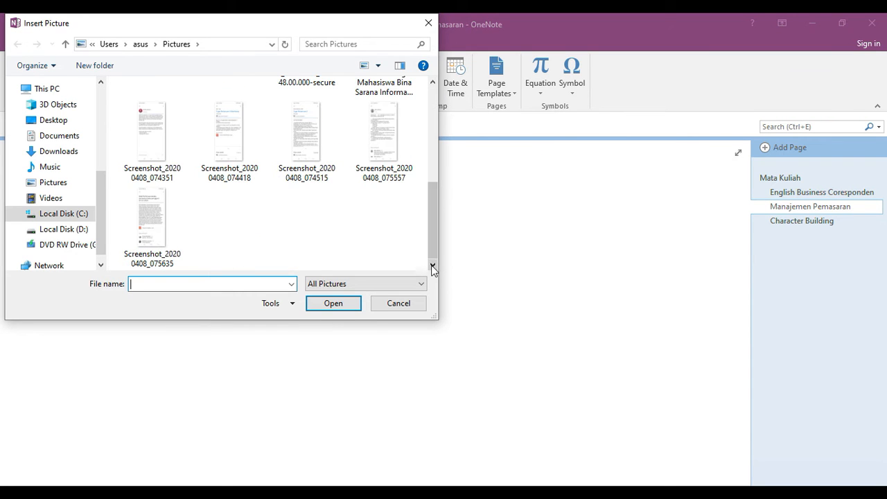
left_click(388, 147)
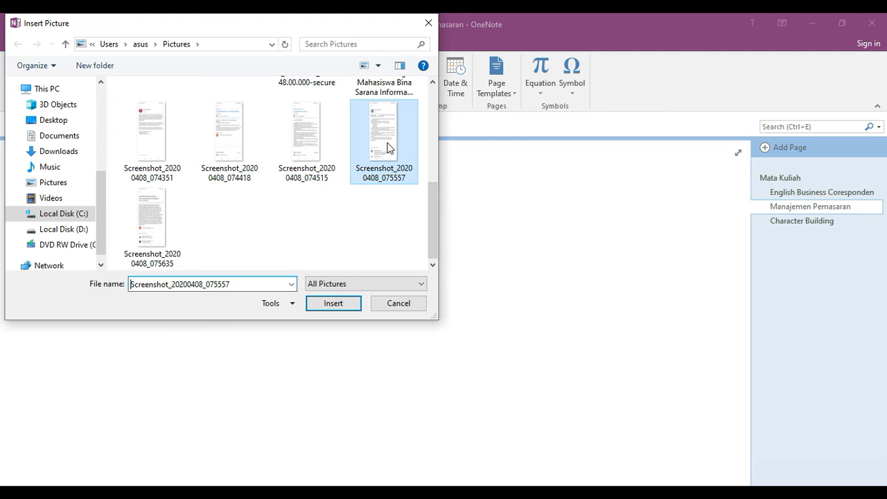
double_click(388, 148)
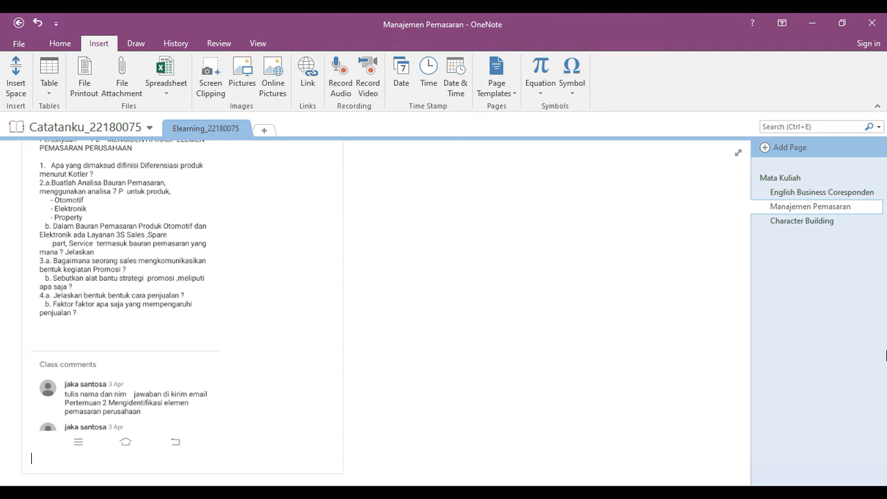
left_click(488, 338)
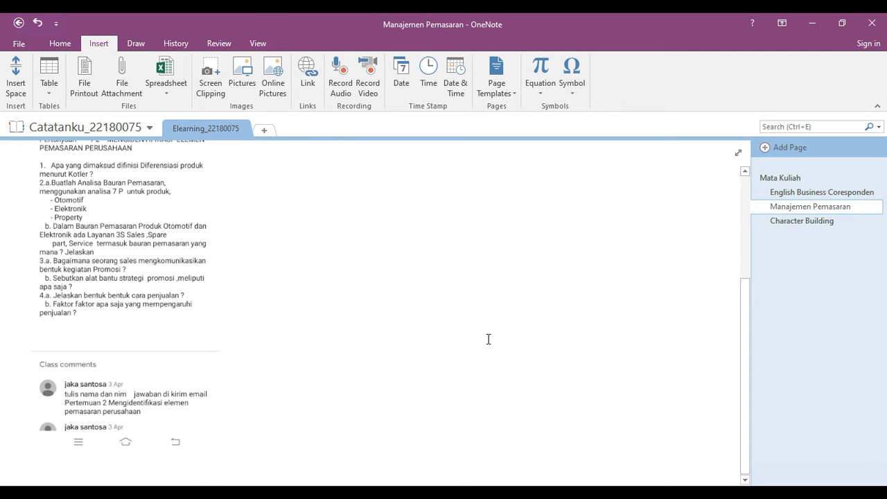
- Attach the MANAJEMEN PEMASARAN zip file from the Semester 4 folder as a file and place its icon beside the picture's upper right edge
scroll(488, 339, "up", 3)
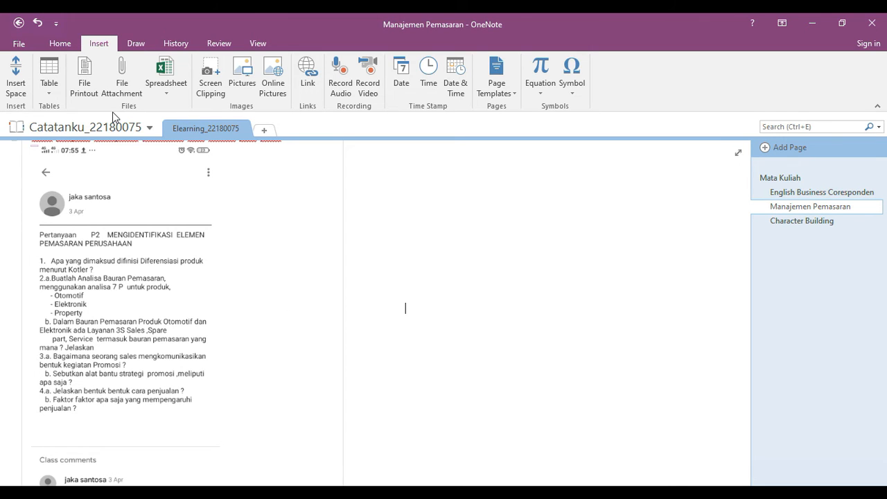
left_click(131, 72)
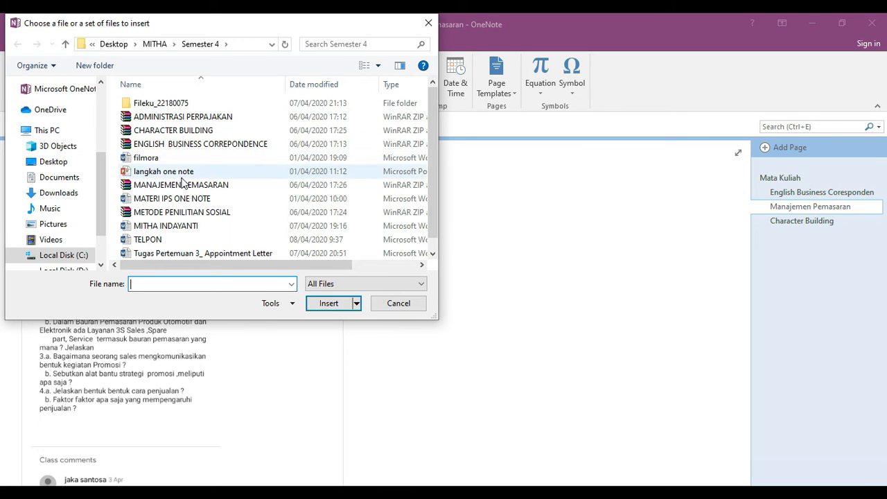
left_click(199, 185)
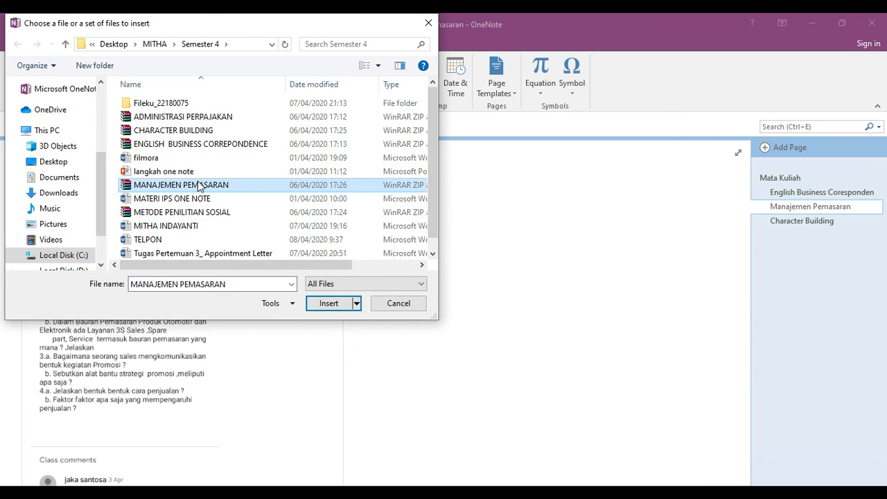
double_click(199, 185)
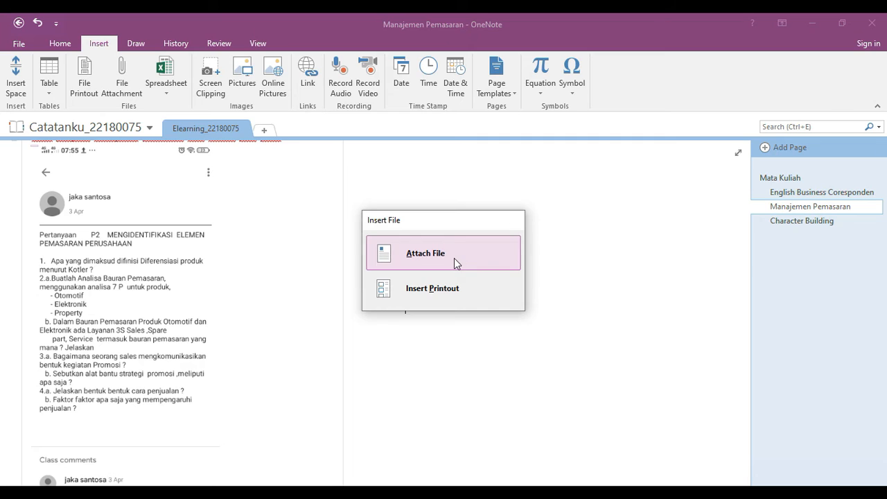
left_click(455, 260)
left_click_drag(426, 338, 248, 211)
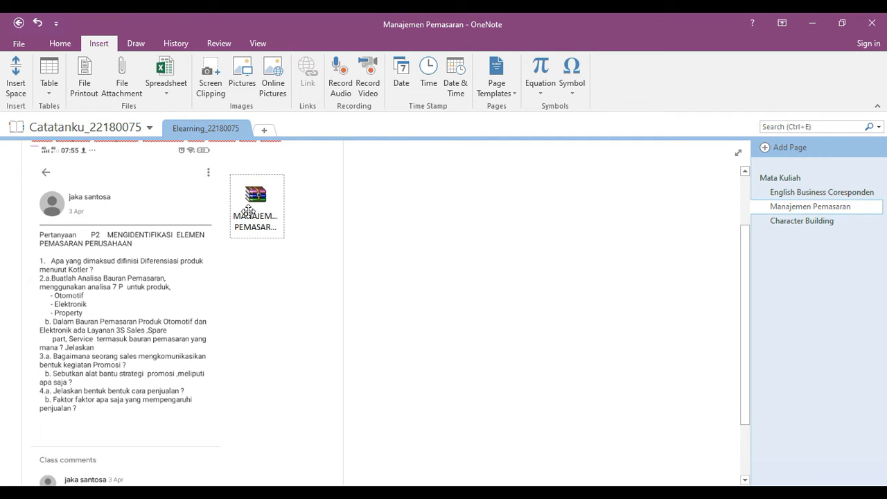
left_click(465, 279)
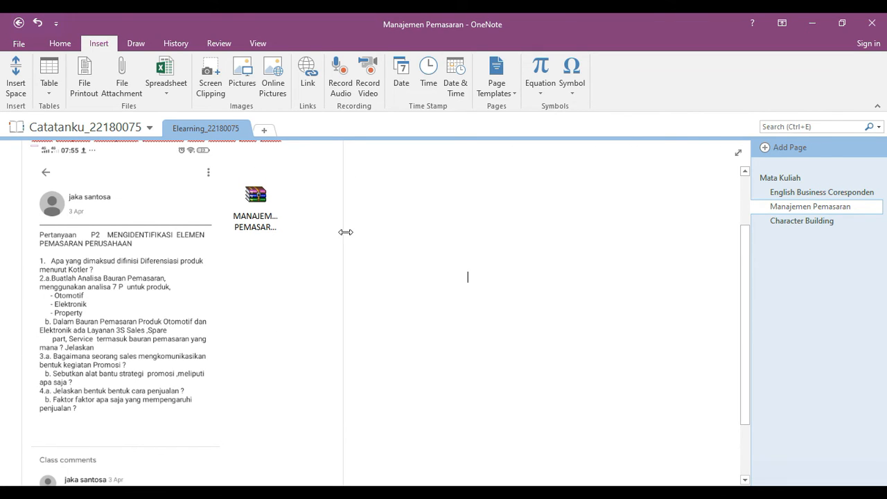
- Insert the picture Screenshot_20200408_075635 on the Character Building subpage and move it near the page's left margin
left_click(801, 223)
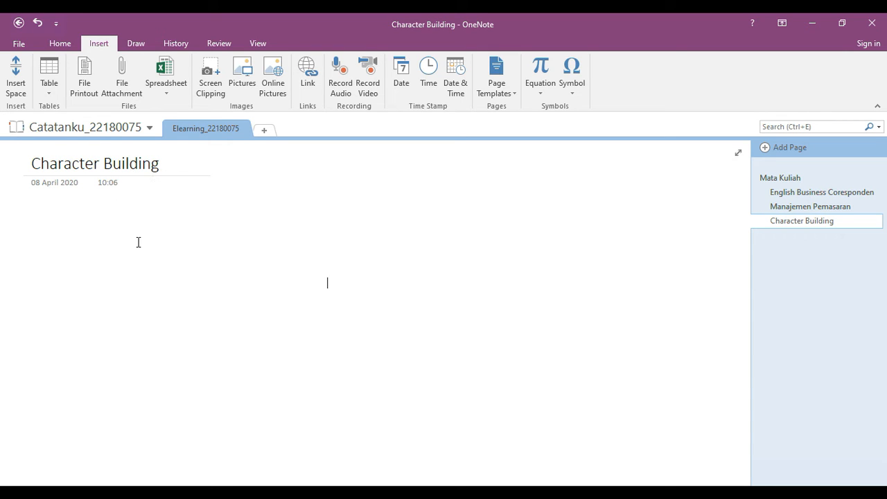
left_click(249, 90)
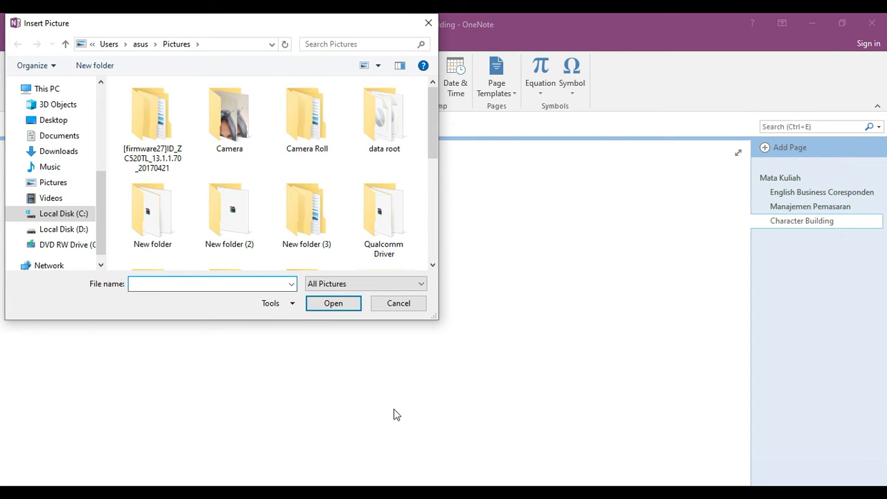
left_click(432, 265)
left_click(432, 264)
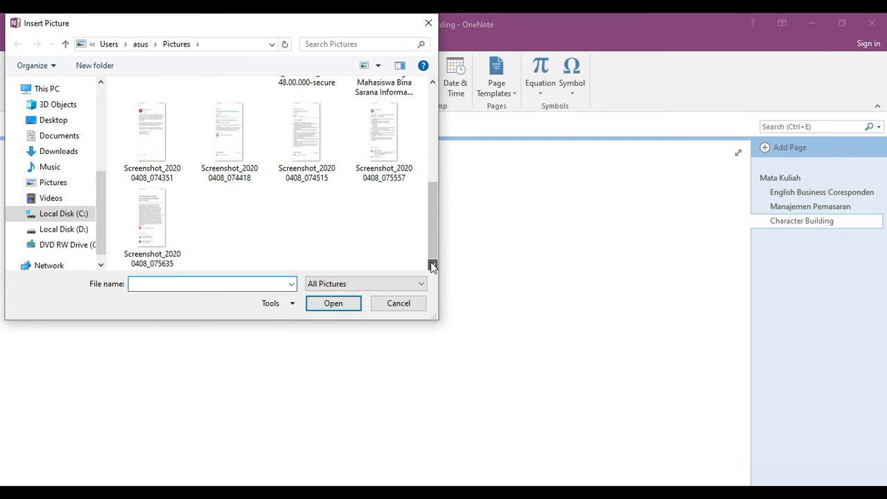
double_click(174, 239)
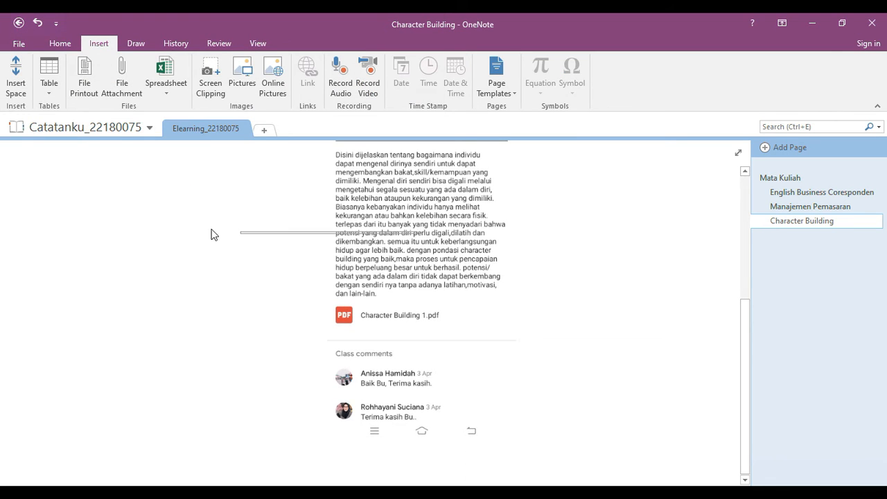
left_click_drag(424, 205, 135, 185)
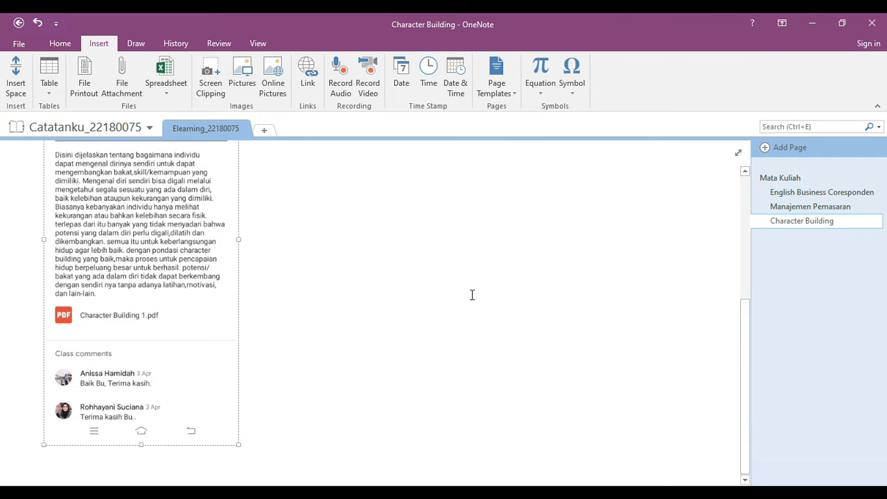
- Attach the CHARACTER BUILDING zip file from the Semester 4 folder as a file and place its icon right of the picture's heading
scroll(472, 295, "up", 5)
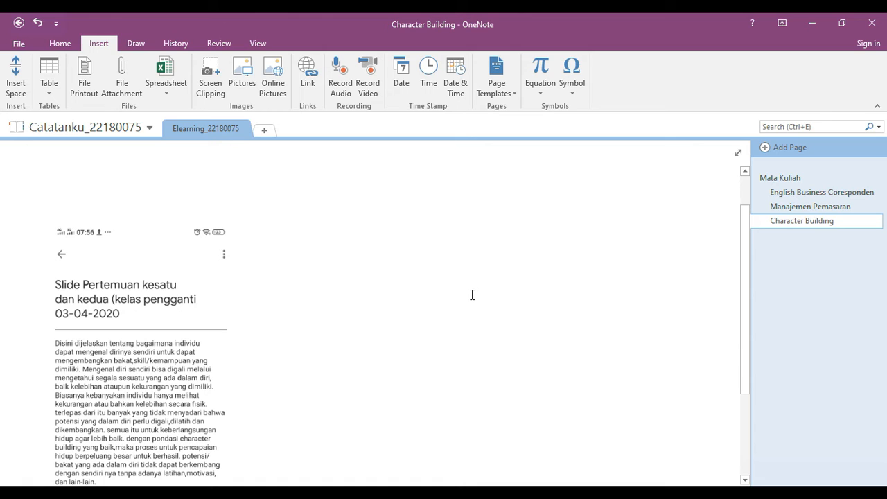
scroll(472, 294, "down", 2)
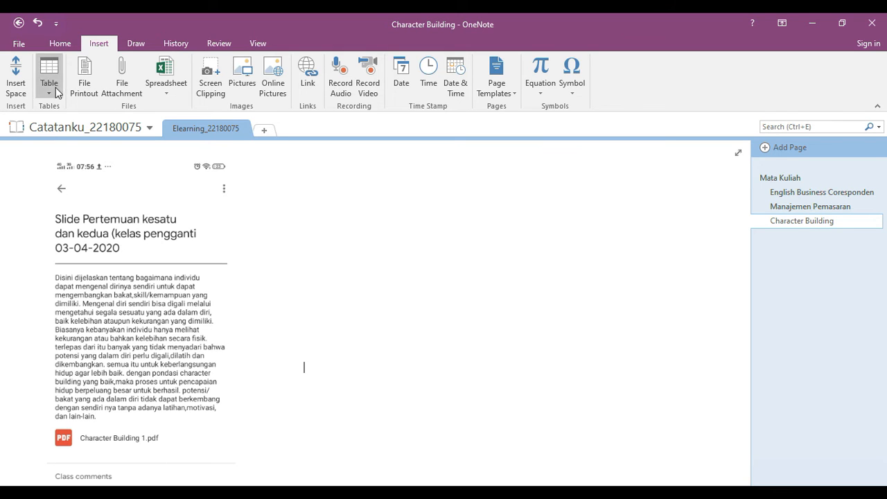
left_click(126, 78)
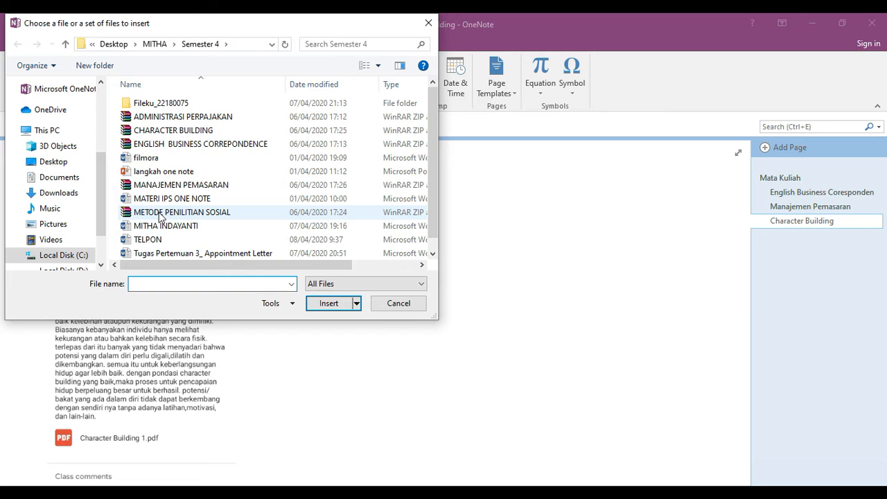
left_click(216, 134)
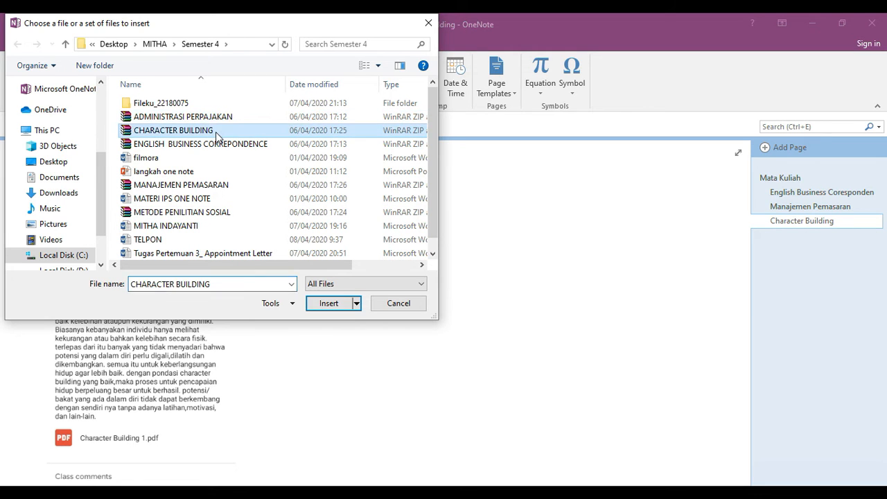
double_click(216, 133)
left_click(381, 247)
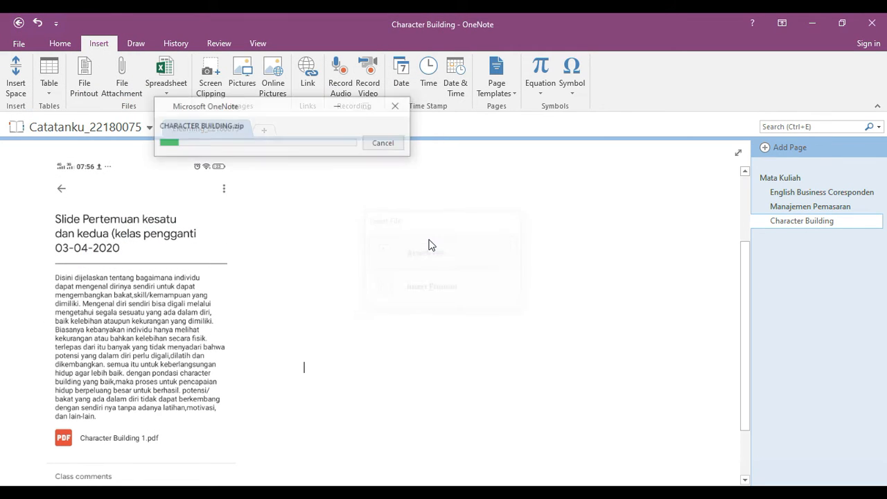
left_click_drag(324, 379, 255, 222)
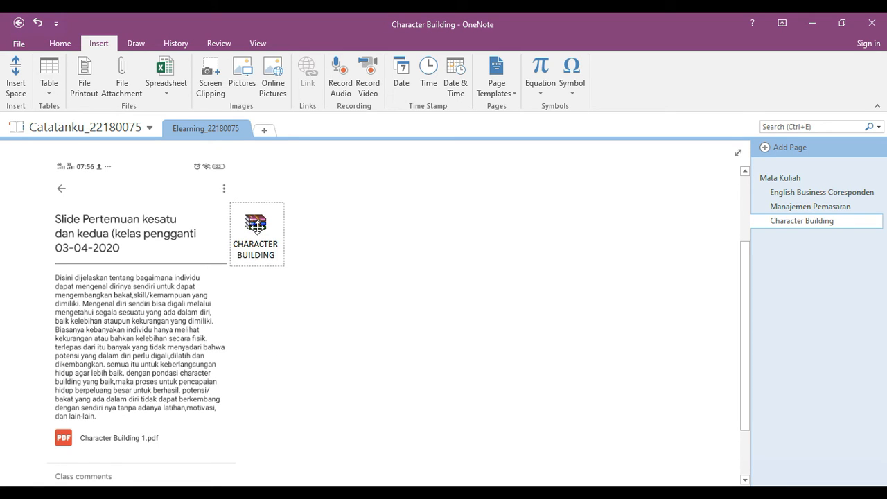
left_click(516, 306)
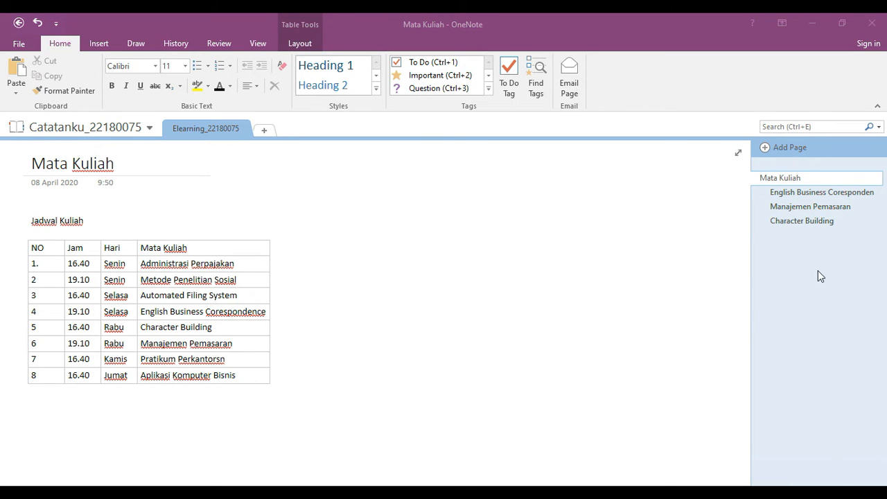
- Review the English Business Corespondence, Manajemen Pemasaran and Character Building subpages and return to the Mata Kuliah page
left_click(778, 197)
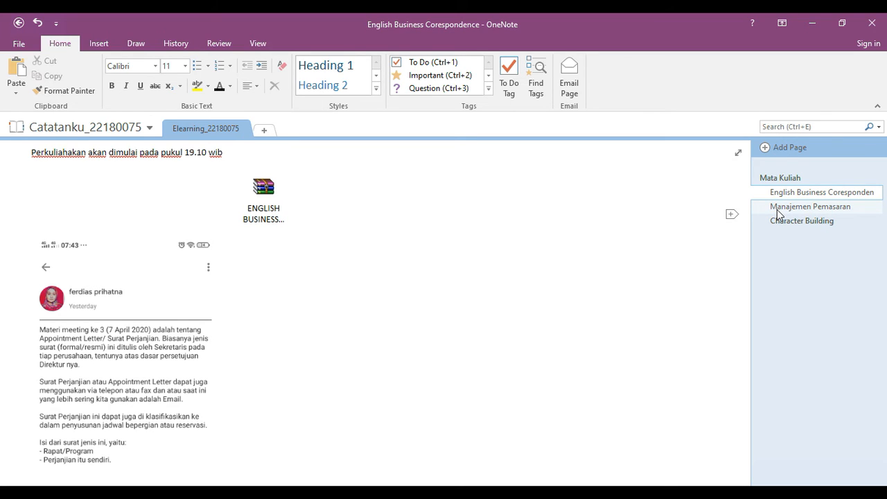
left_click(777, 207)
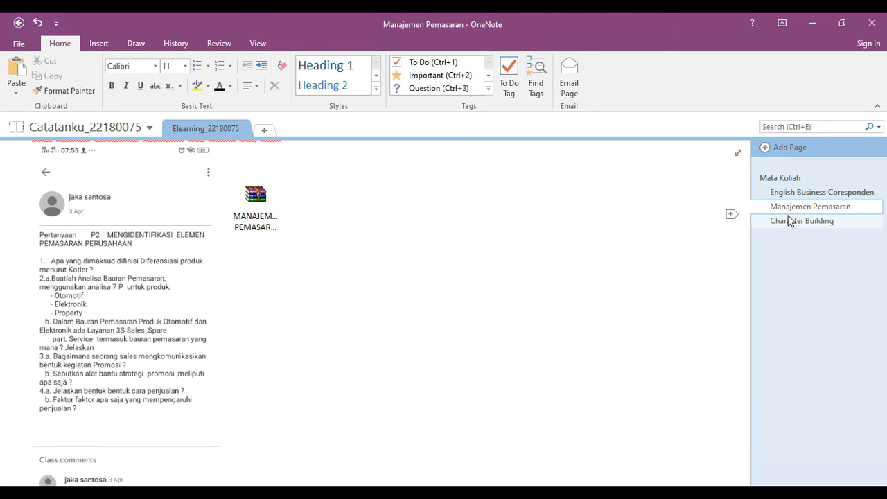
left_click(788, 219)
left_click(788, 179)
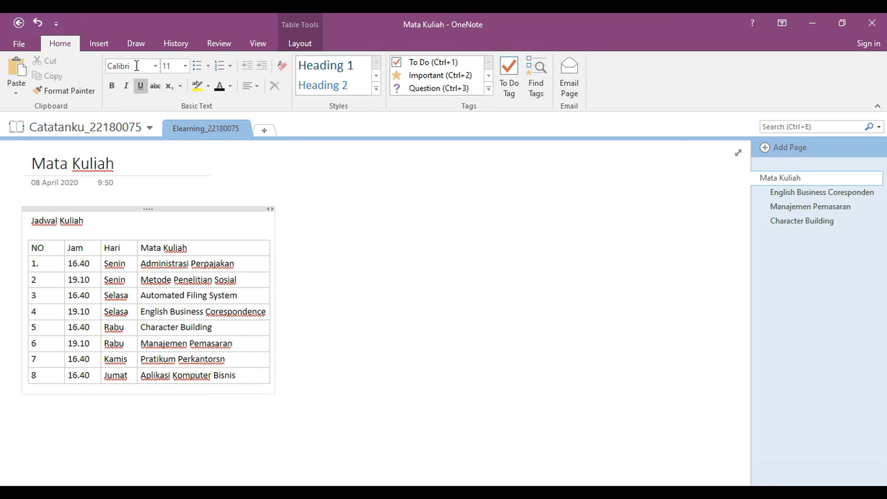
- Record about 1 minute 46 seconds of audio below Aplikasi Komputer Bisnis in the schedule table and play the recording back
left_click(104, 44)
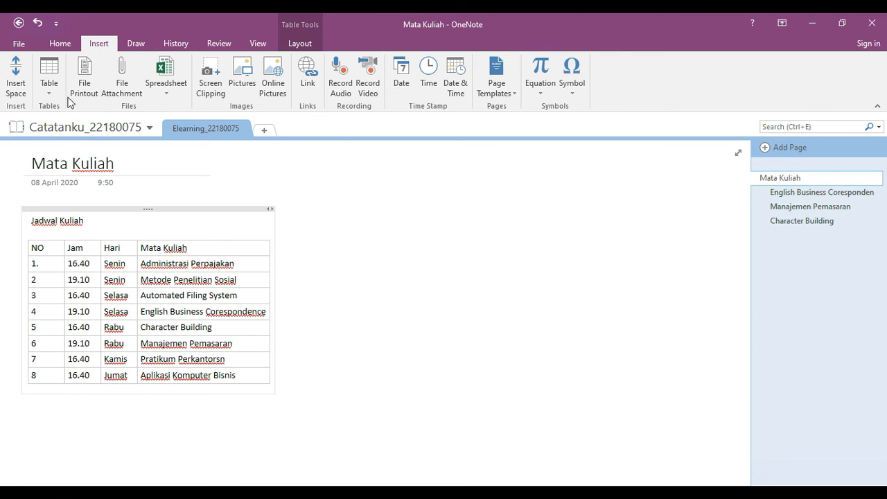
left_click(339, 82)
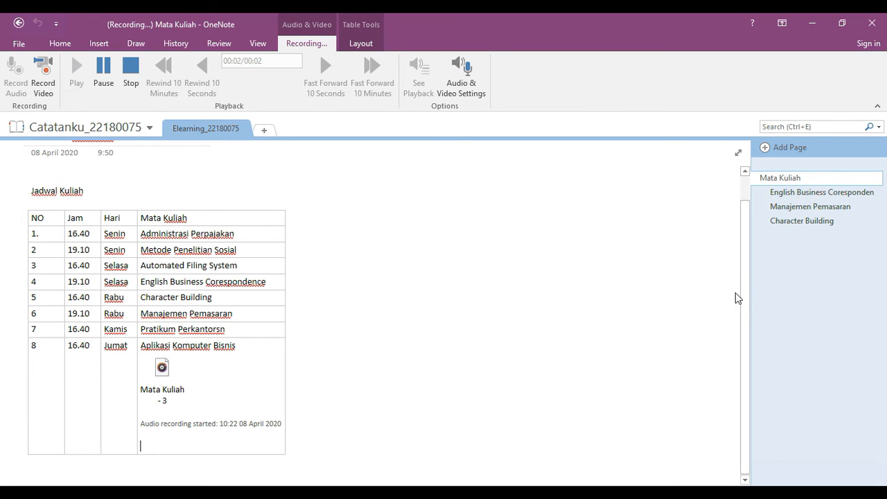
left_click_drag(742, 291, 745, 245)
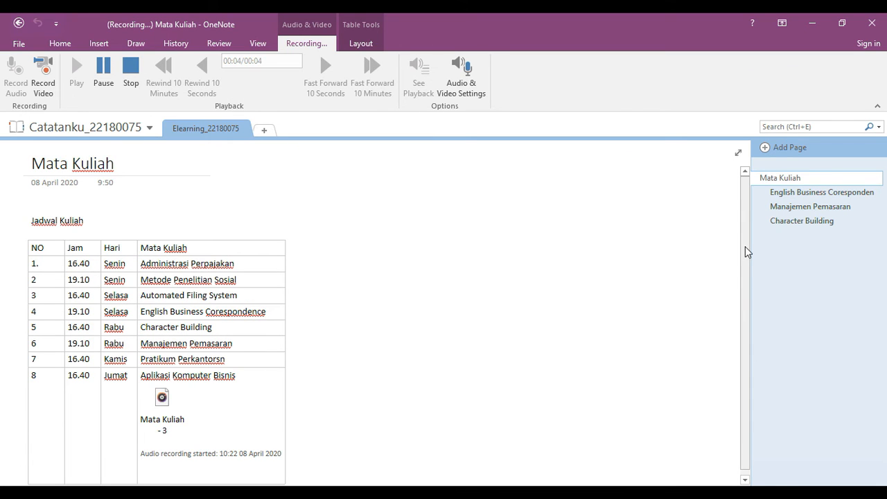
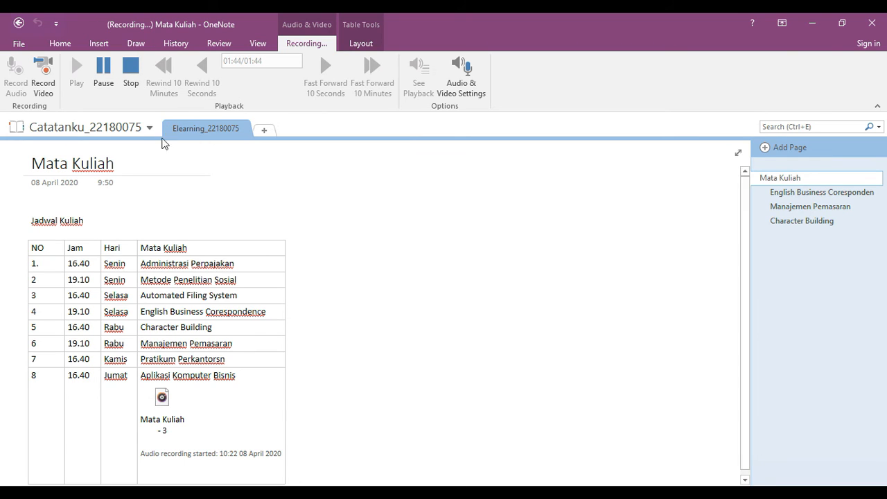
left_click(137, 93)
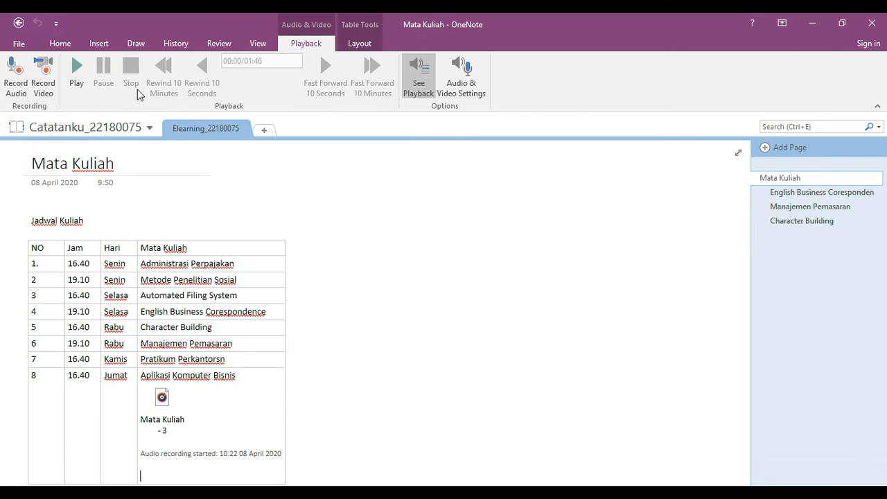
left_click(158, 406)
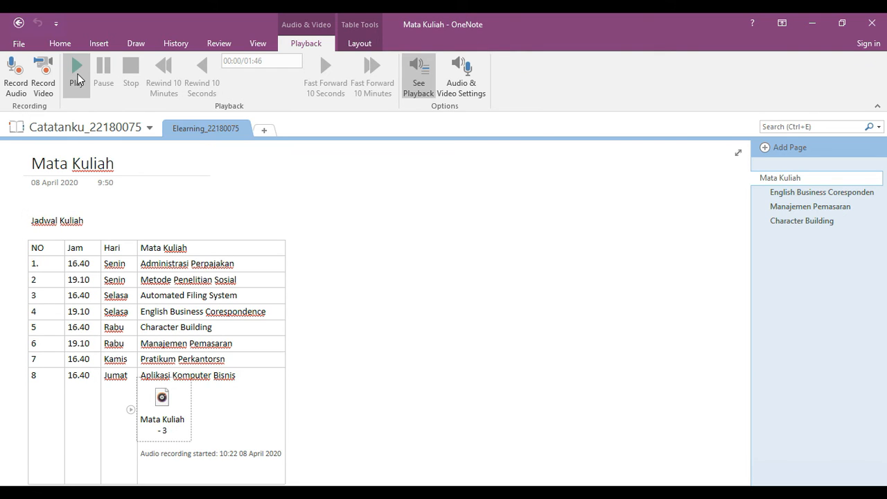
left_click(77, 77)
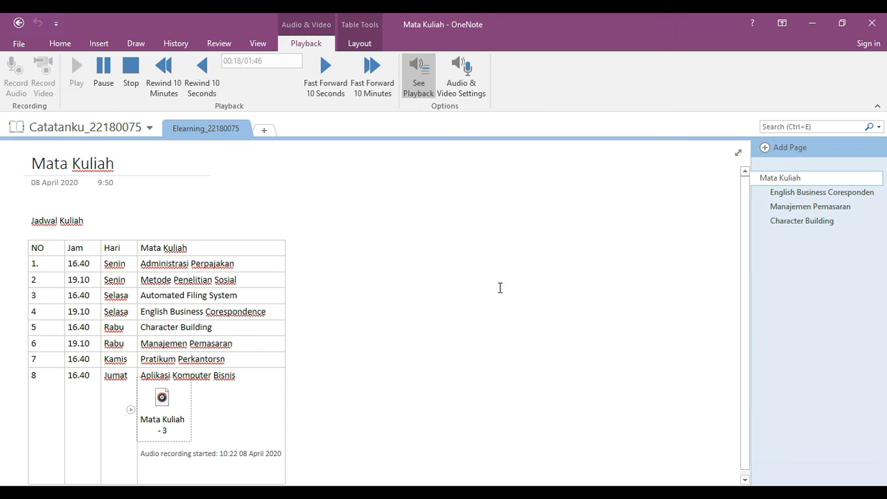
- Pause the audio playback and add a new page titled Kegiatan Sehari-hari below the Character Building subpage
left_click(107, 98)
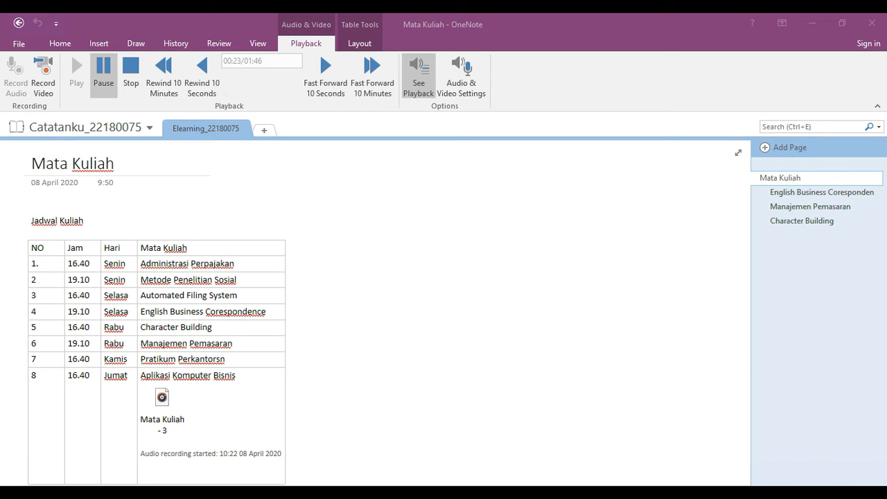
left_click(806, 220)
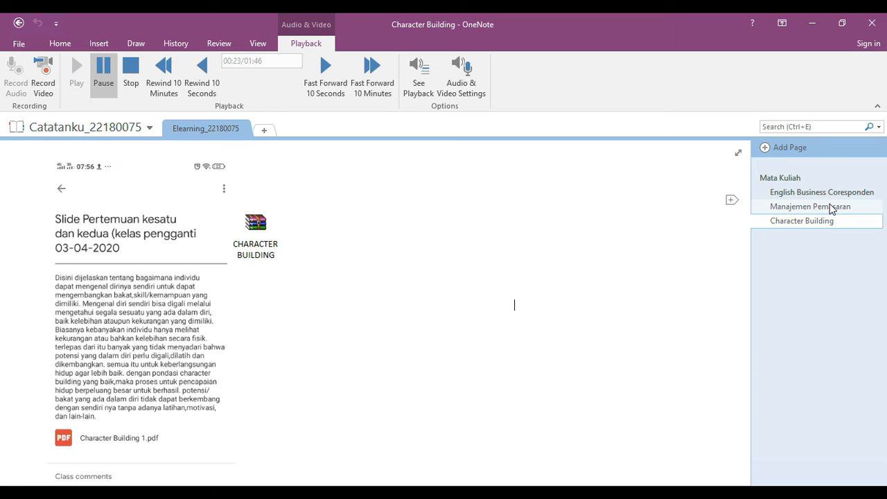
left_click(794, 147)
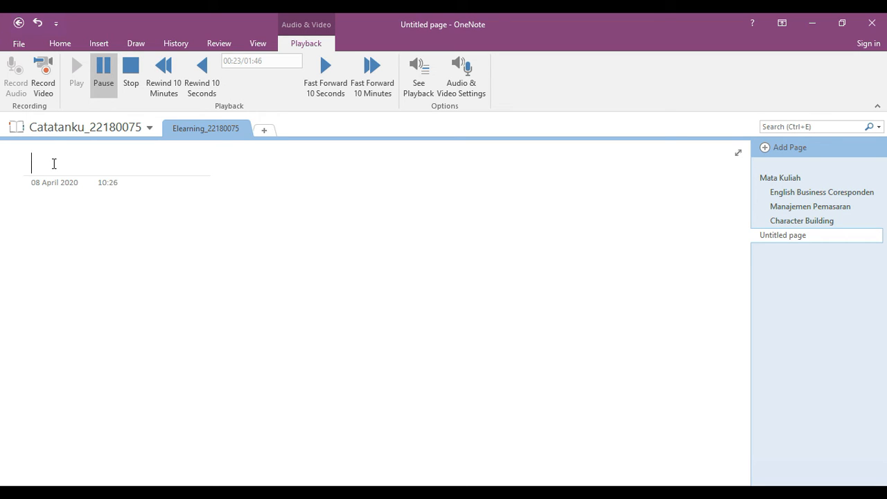
type("Kegiatan ")
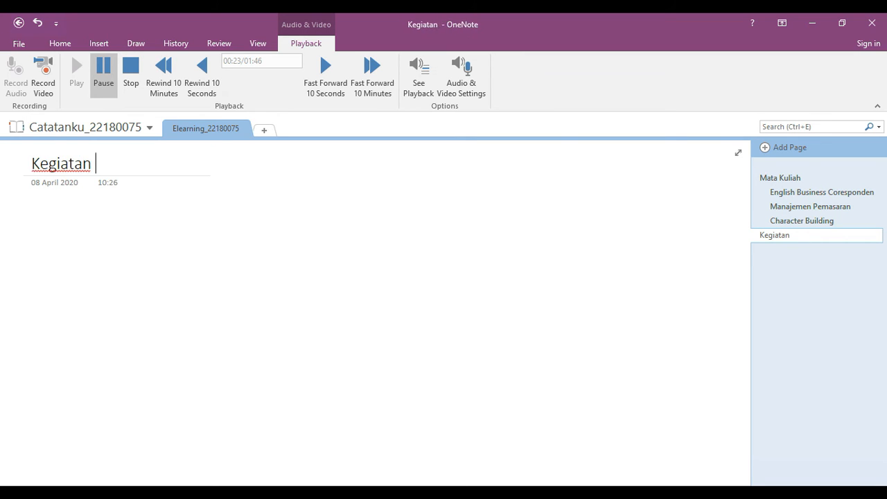
type("Sehari")
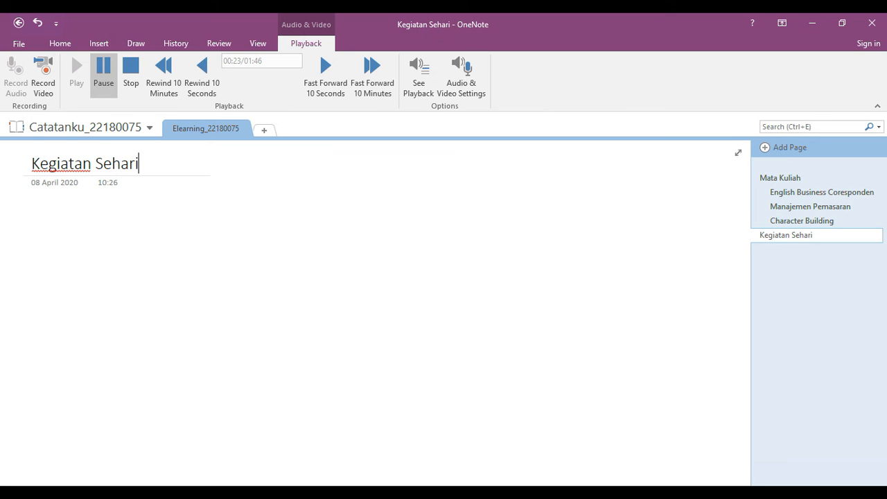
type("-hari")
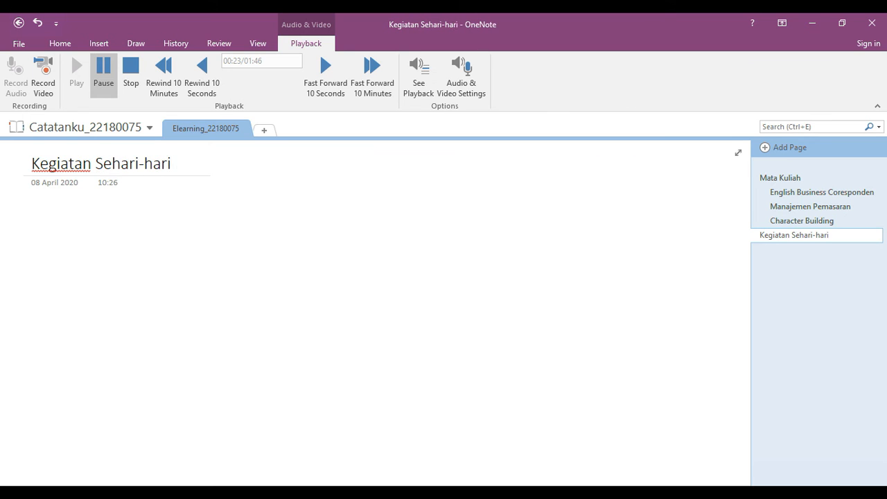
type(".")
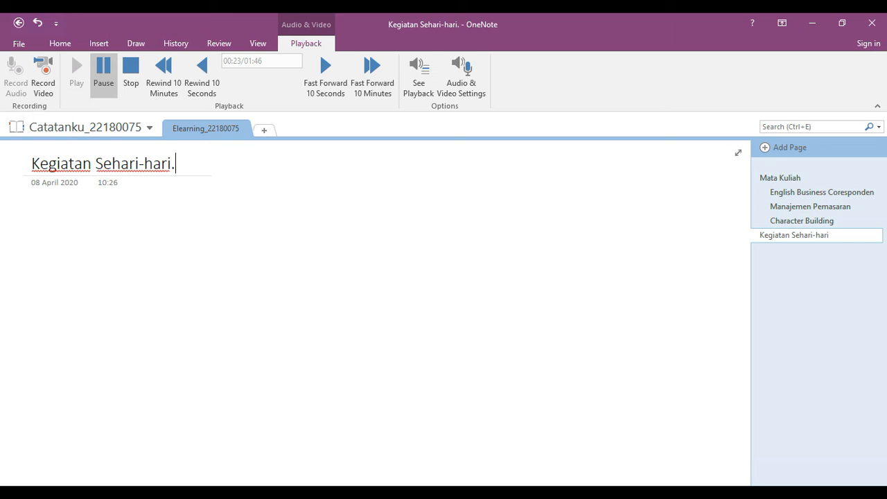
key("BackSpace")
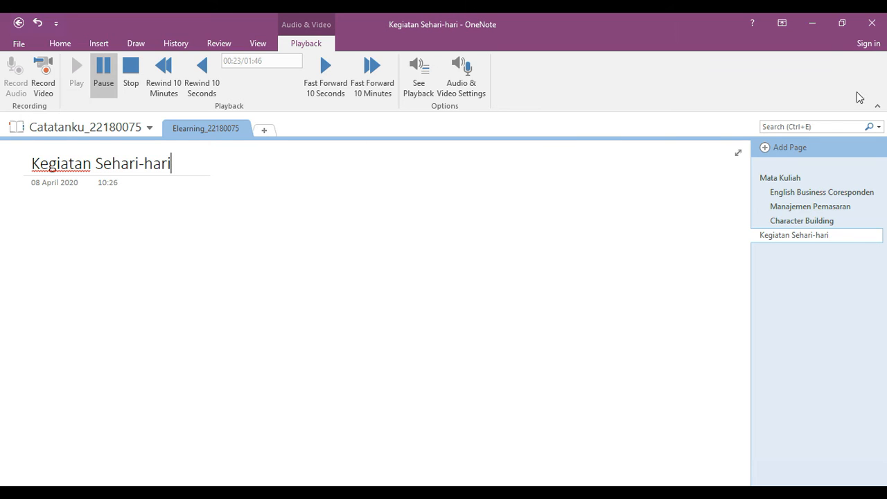
- Add five blank pages below the Kegiatan Sehari-hari page
left_click(798, 148)
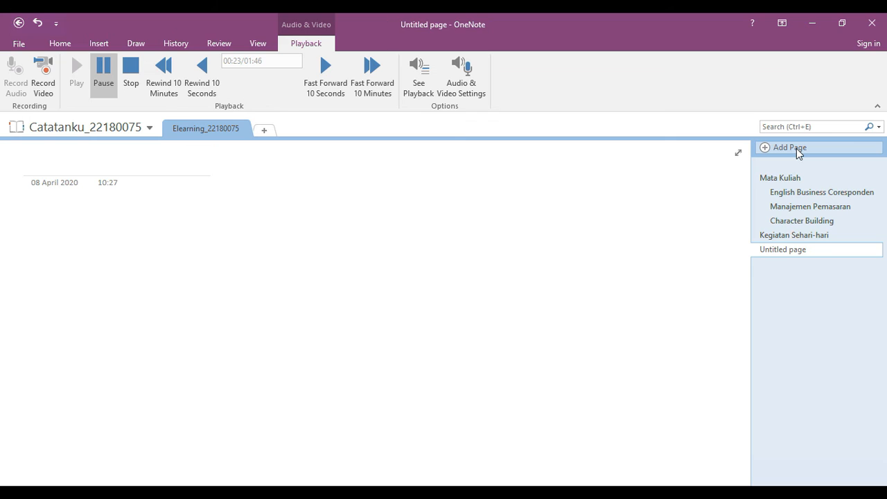
left_click(798, 148)
left_click(798, 149)
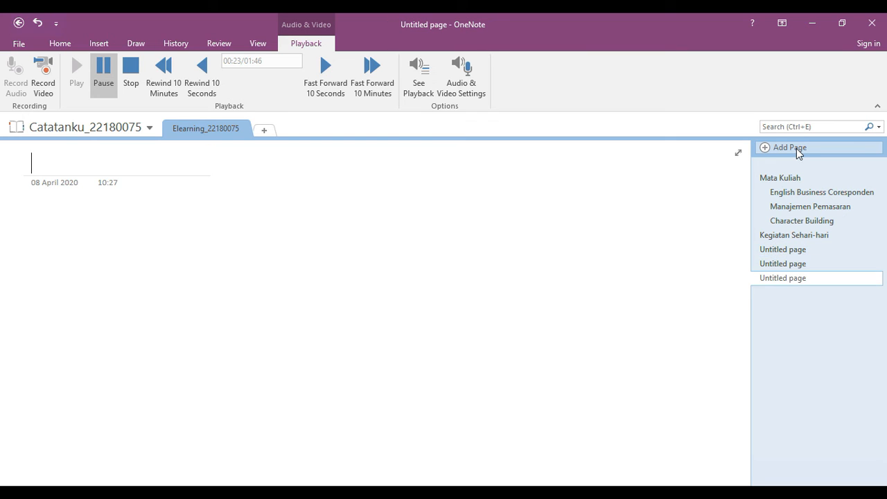
left_click(798, 148)
left_click(798, 148)
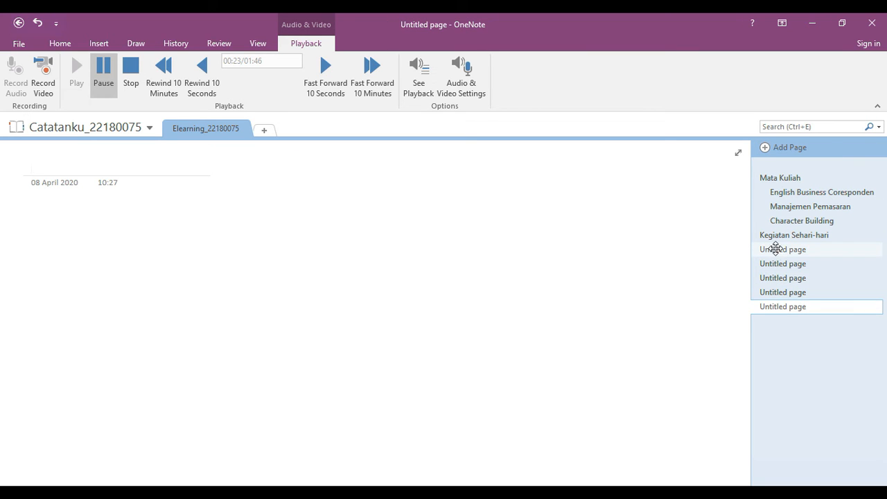
- Turn all five untitled pages into subpages of Kegiatan Sehari-hari
right_click(775, 248)
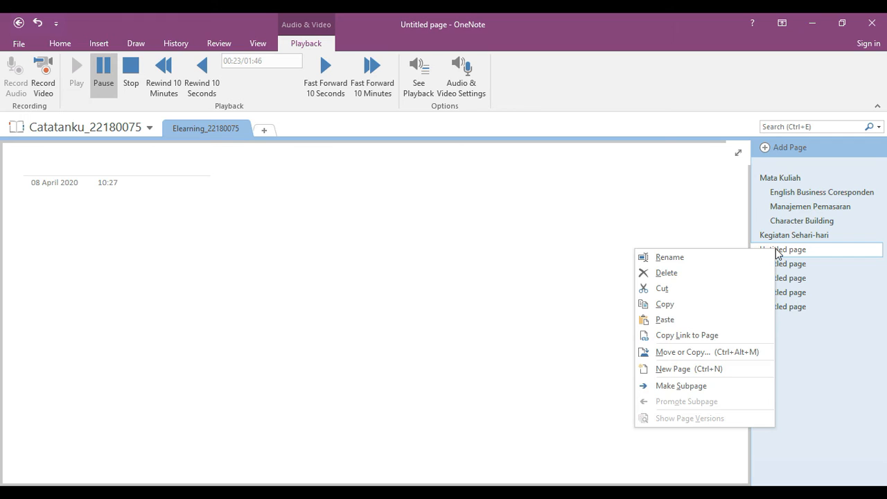
left_click(700, 385)
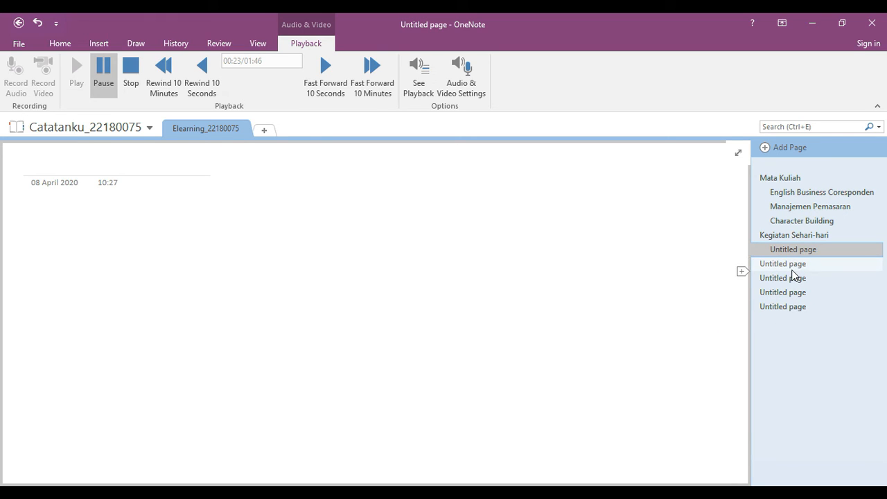
right_click(790, 266)
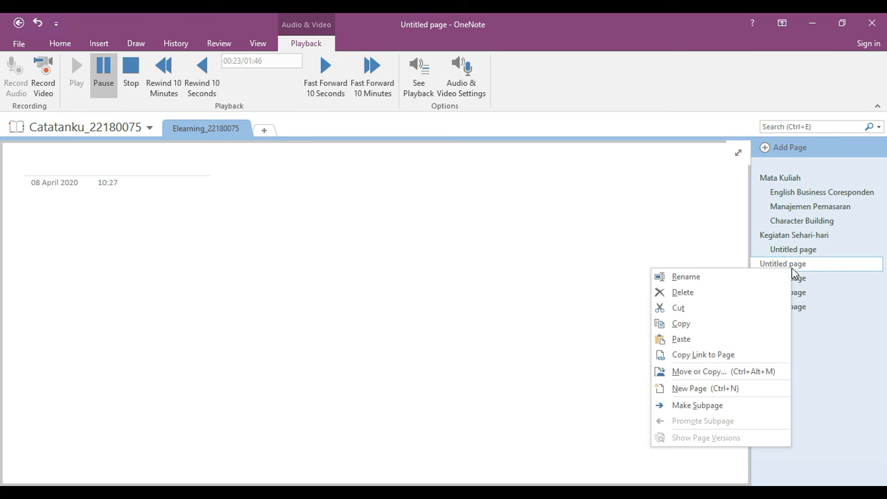
left_click(722, 405)
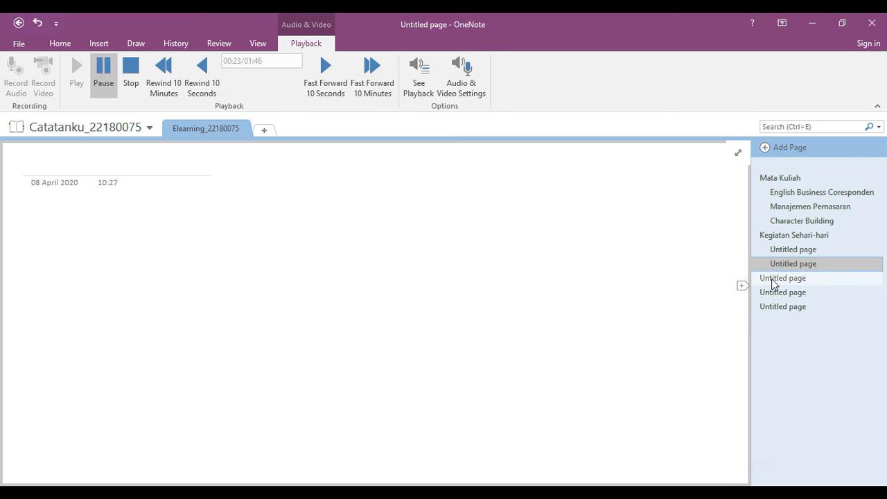
right_click(773, 283)
left_click(709, 418)
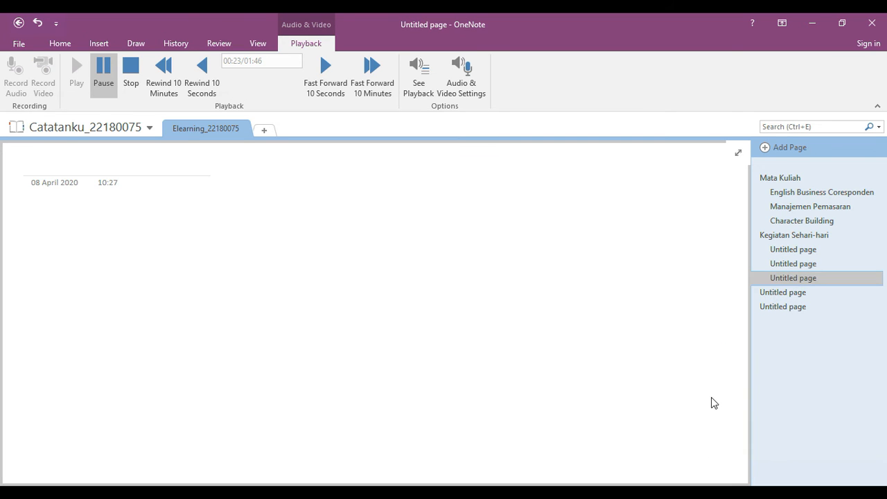
right_click(760, 305)
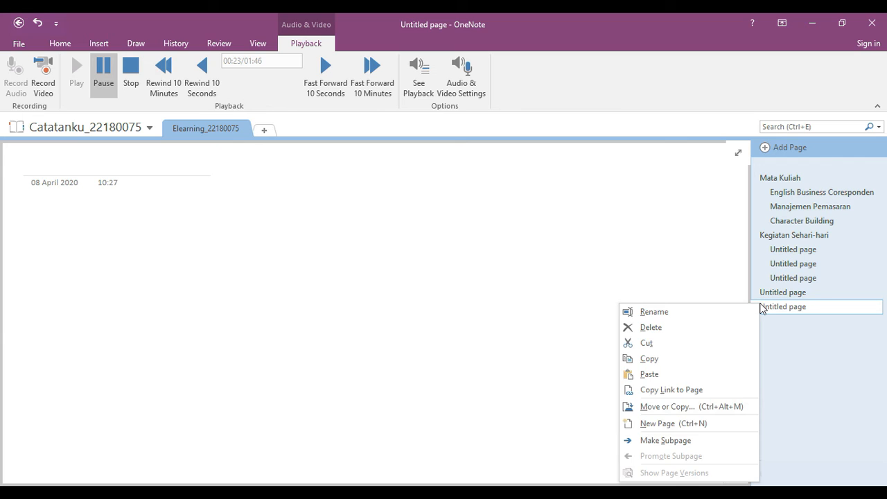
left_click(667, 440)
right_click(763, 295)
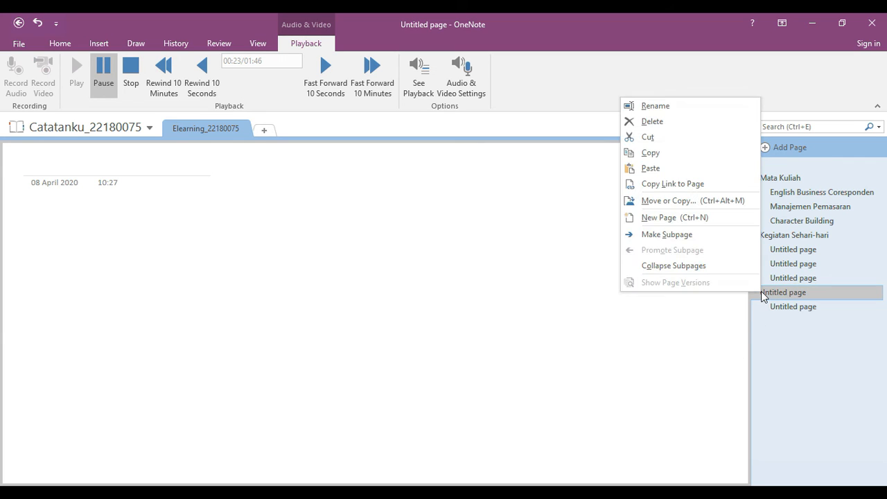
left_click(719, 240)
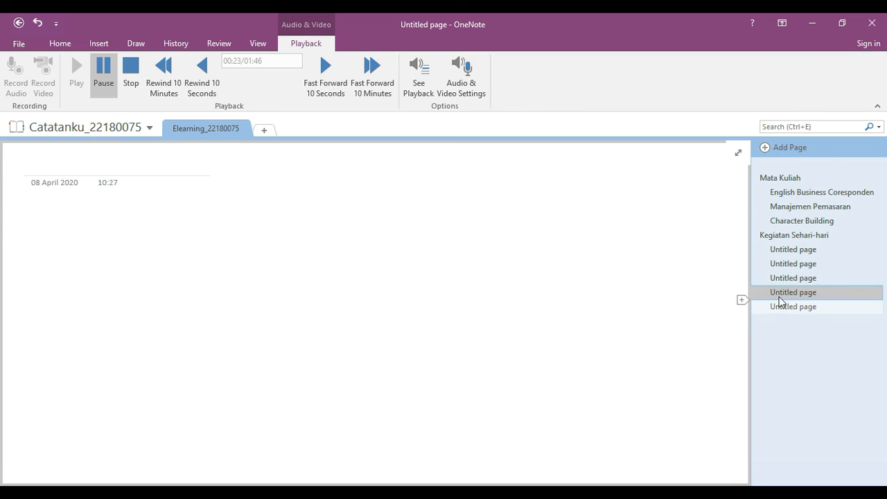
- Title the first two untitled subpages of Kegiatan Sehari-hari Senin and Selasa
left_click(807, 250)
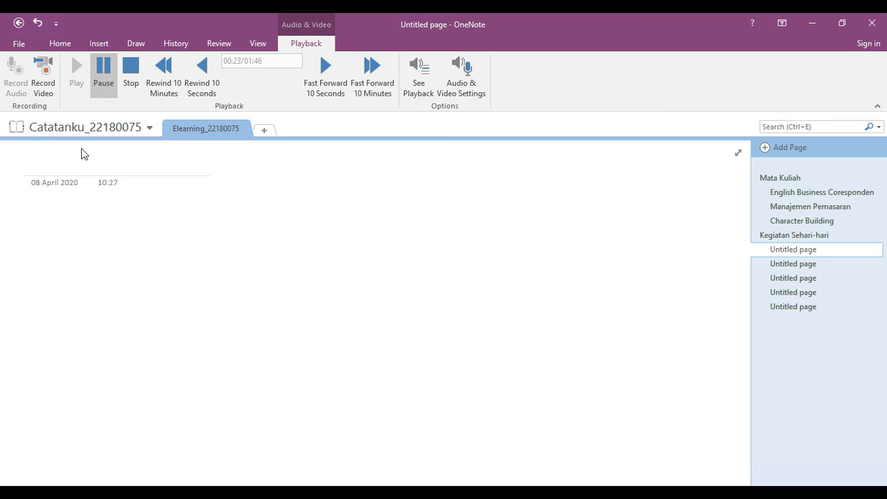
type("Senin")
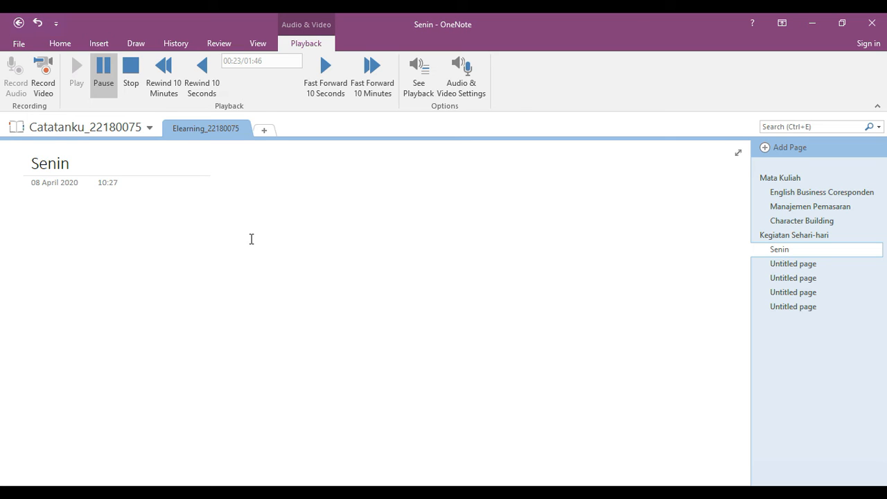
key("Return")
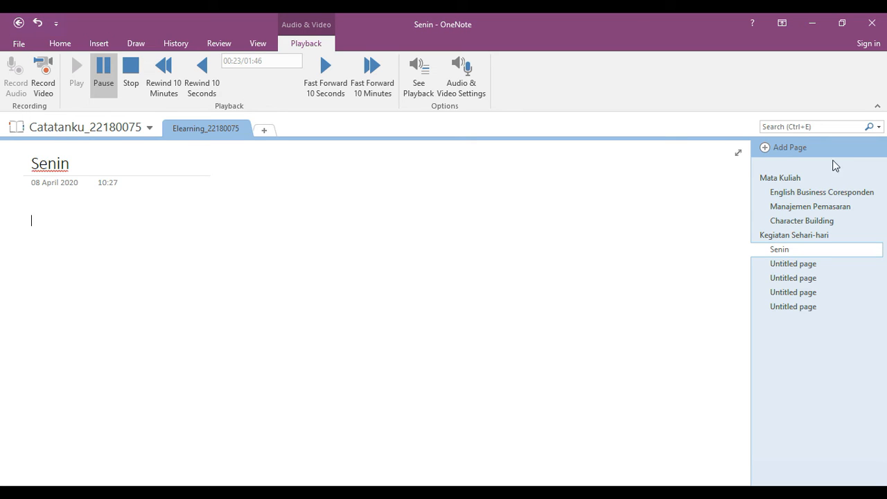
left_click(783, 263)
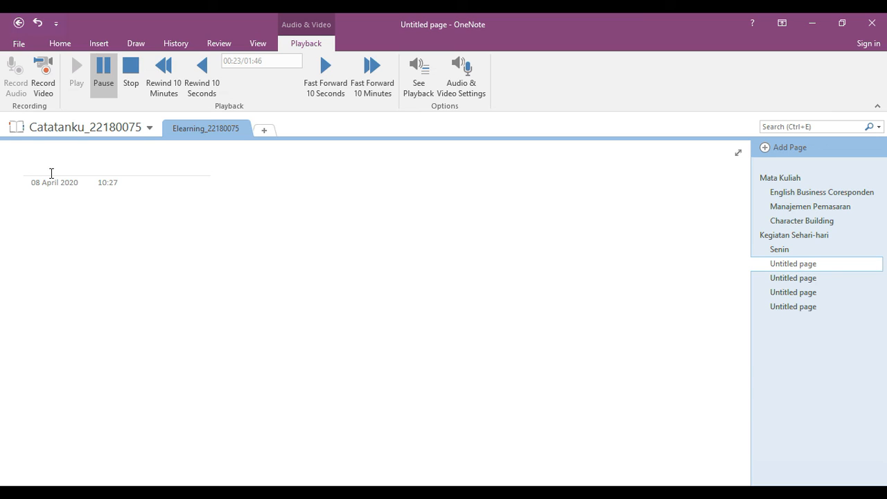
type("Selasaa")
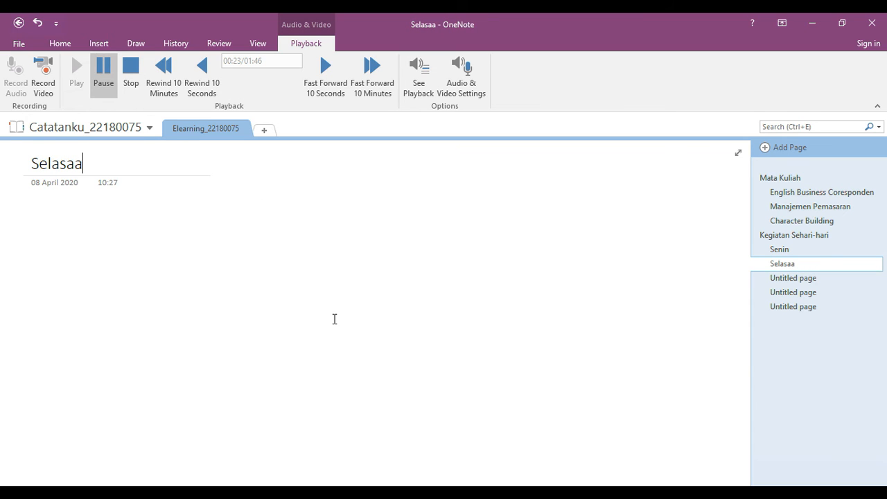
key("BackSpace")
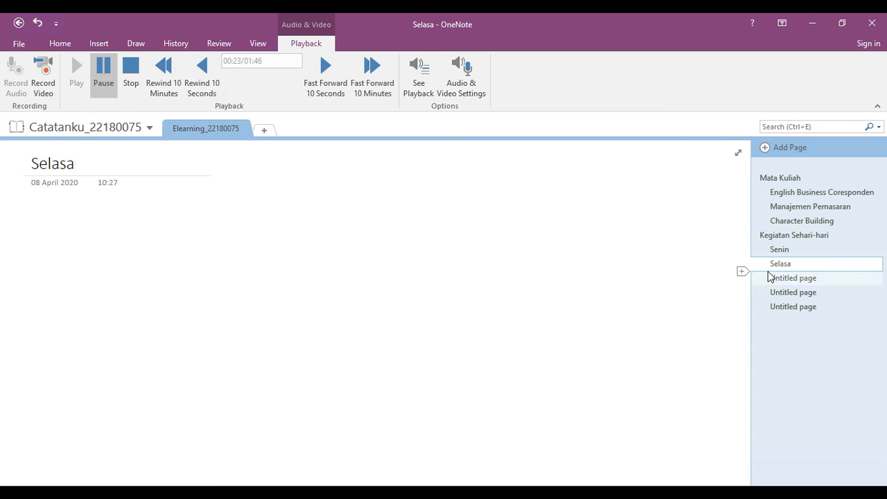
- Title the remaining three untitled subpages Rabu, Kamis and Jumat in order
left_click(771, 277)
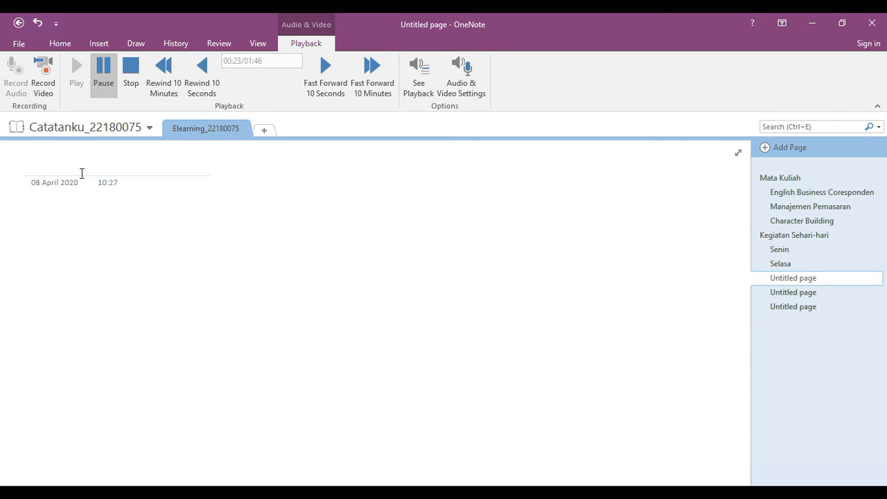
type("Rabu")
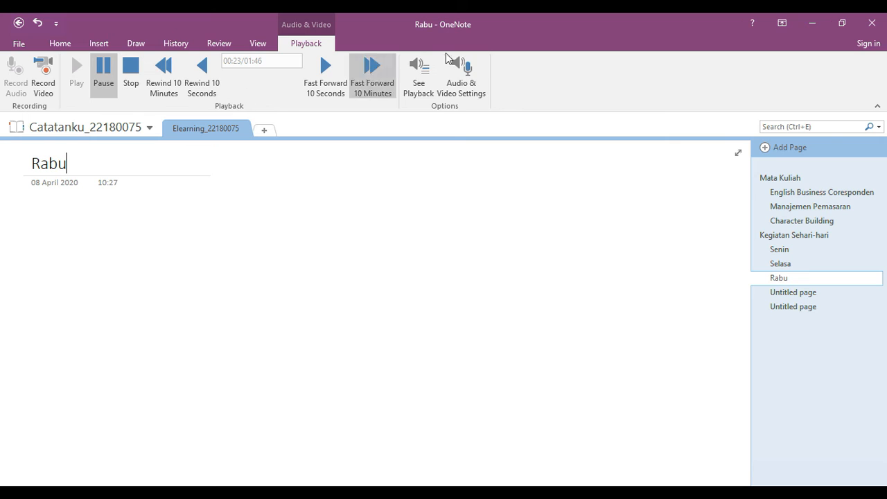
left_click(798, 296)
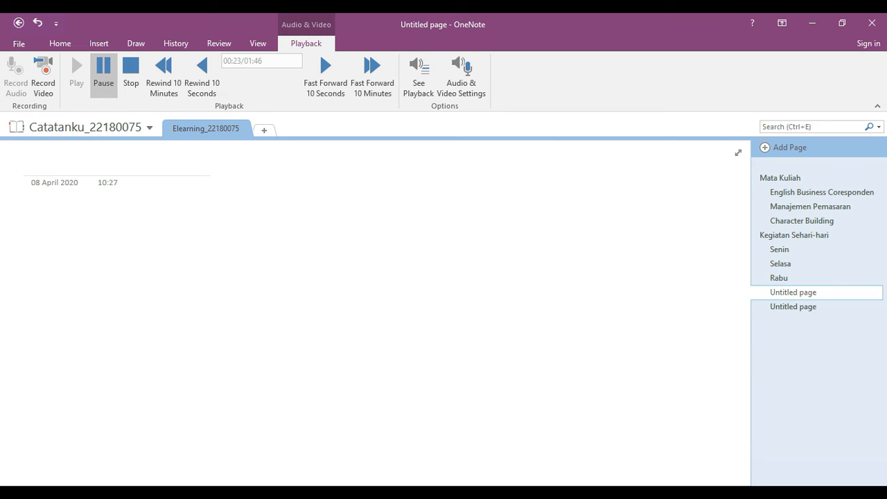
type("Kamis")
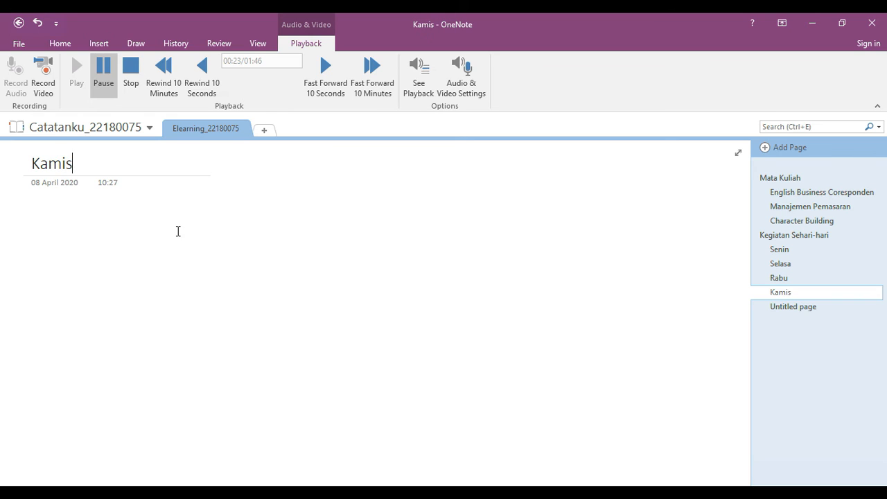
left_click(817, 307)
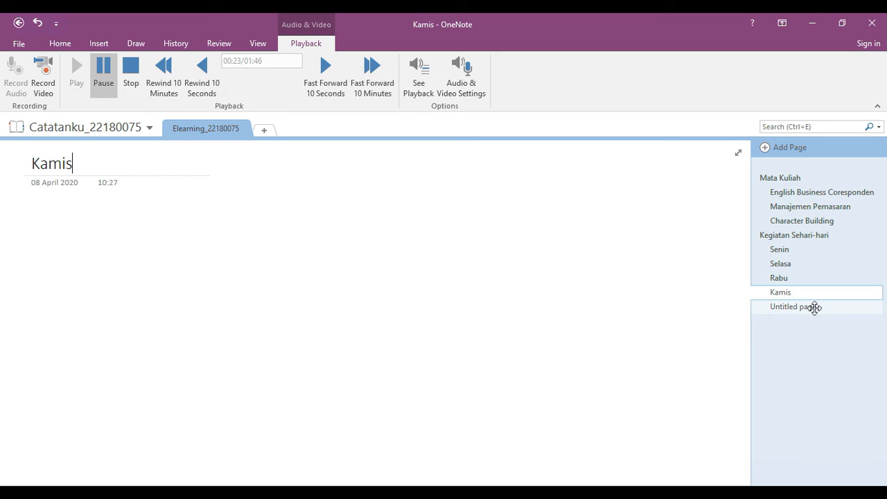
type("Jumat")
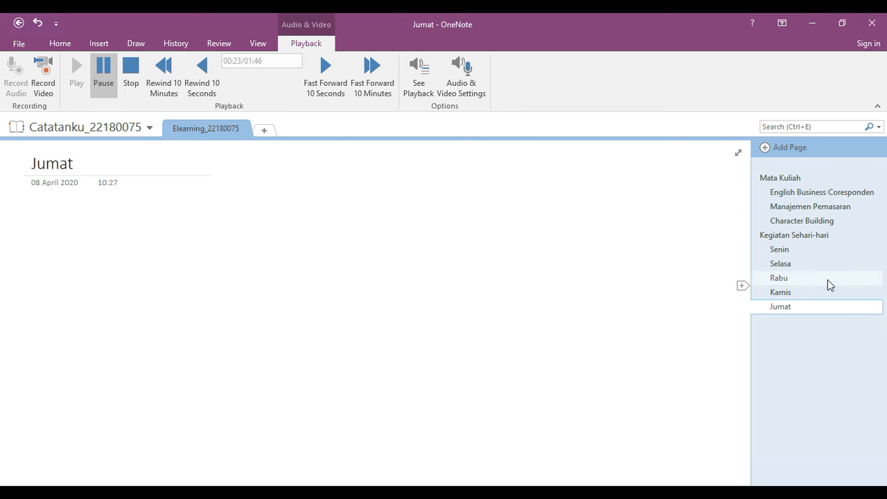
- Insert a table with three columns and six rows on the Senin subpage and place the cursor in its first cell
key("ctrl+Page_Up")
key("ctrl+Page_Up")
key("ctrl+Page_Up")
key("ctrl+Page_Up")
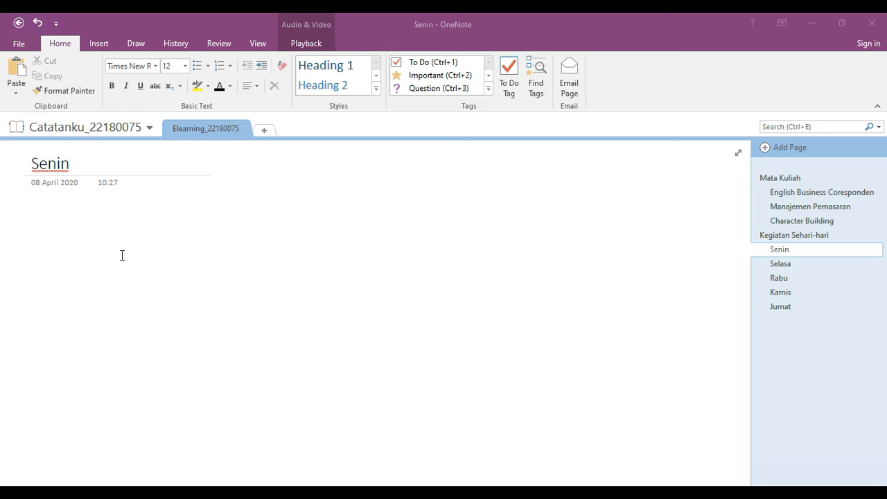
left_click(43, 210)
left_click(98, 44)
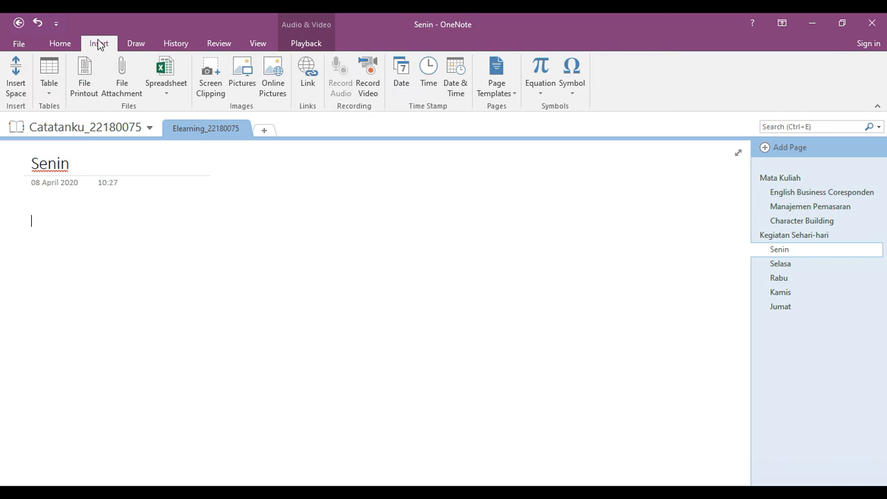
left_click(57, 78)
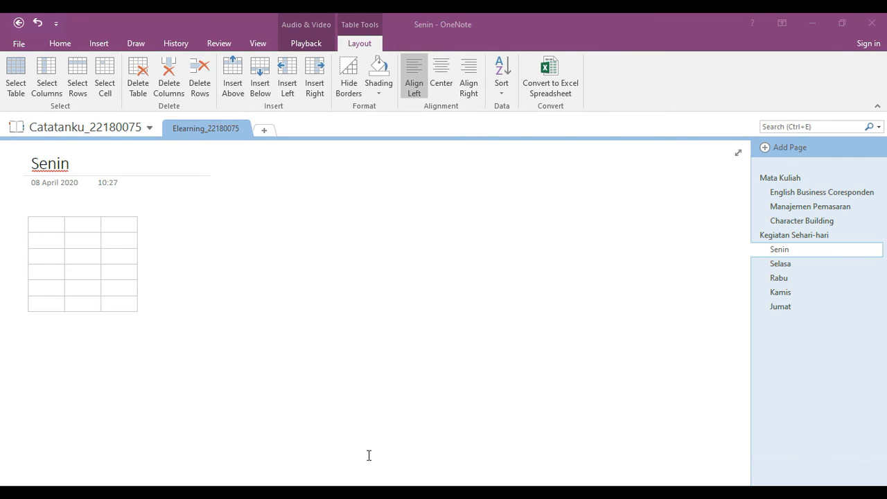
left_click(49, 220)
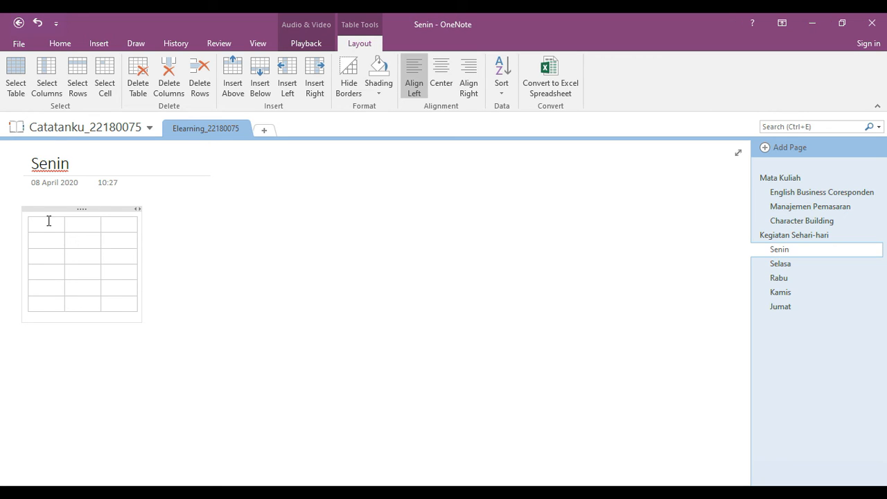
- Fill the table's header row with No, Waktu and Aktifitas
type("No")
key("Tab")
type("Waktu")
key("Tab")
type("Aktifitas")
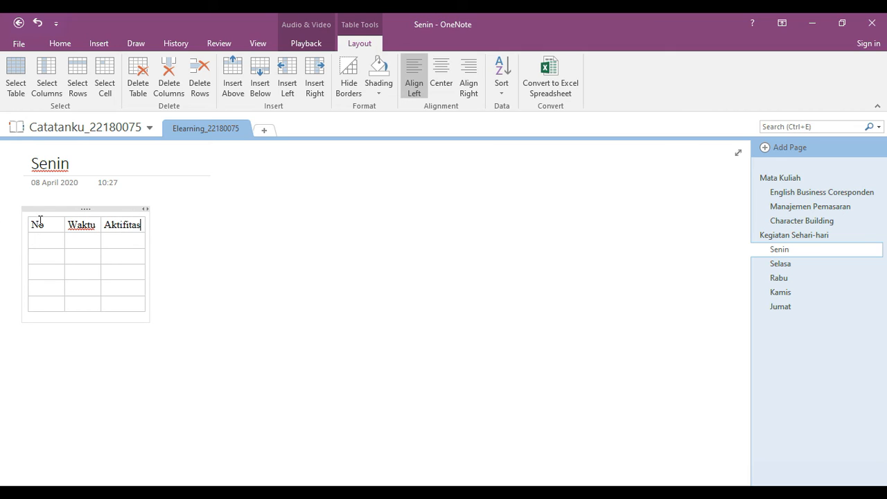
- Number the five rows below the header 1. to 5. in the No column
left_click(33, 247)
type("1.")
key("Down")
type("23")
key("Down")
type("4.5")
- Fill in row 1 with 05.00 and "Bangun tidur dan Mandi", and row 2 with 05.30 and "Shalat Subuh"
key("Tab")
type("05.00")
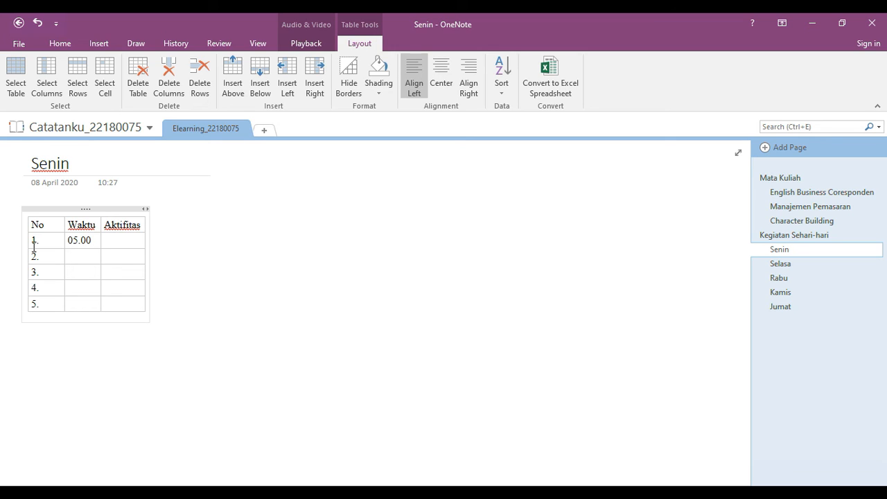
type("Bangun tidur dan Mandi")
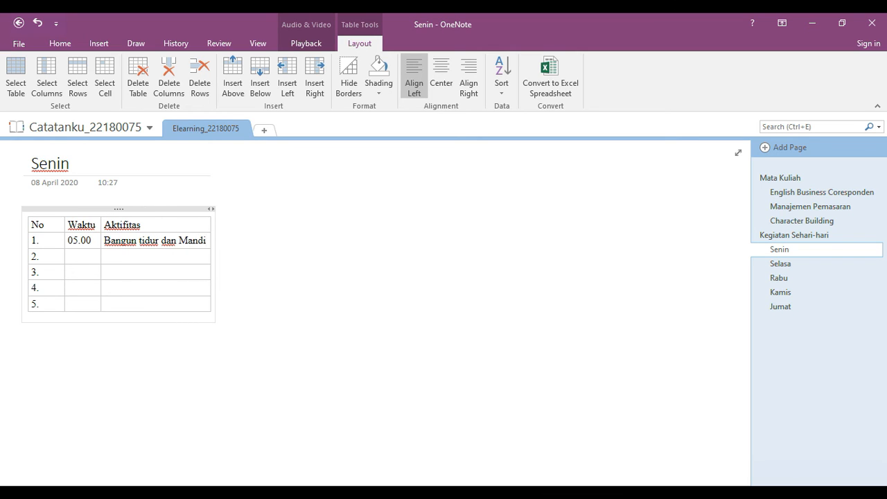
left_click(93, 268)
left_click(85, 258)
type("05.30")
left_click(115, 257)
type("Shalat Subuh")
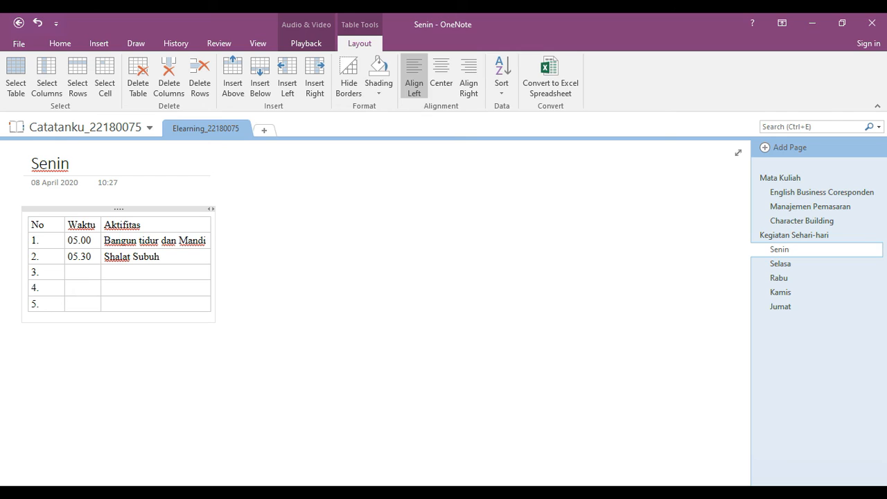
- Fill in row 3 with the time 07.00 and the activity "Berangkat Kekantor"
left_click(81, 269)
type("0")
type("7.00")
type("Berangk")
key("BackSpace")
type("at ")
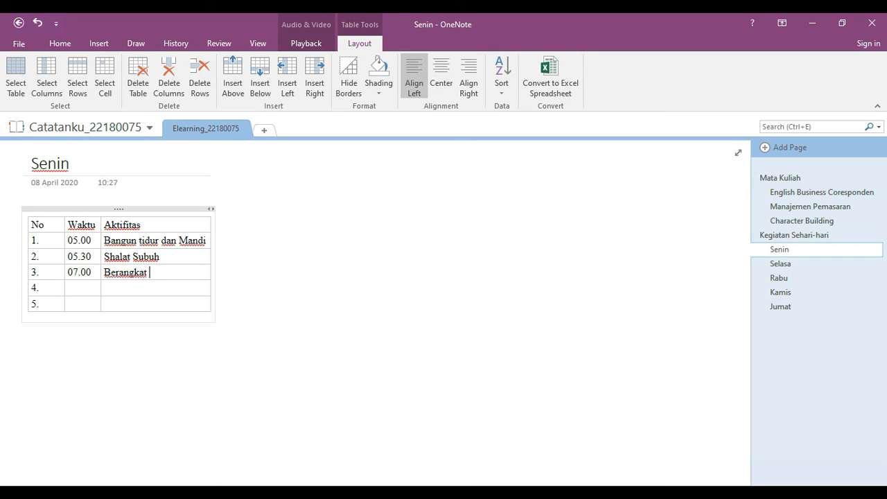
type("Kekantor")
- Fill in row 4 with 17.00 and "Perkuliahan Online", and row 5 with 22.00 and "Waktu Tidur"
left_click(75, 294)
type("17.00")
key("Tab")
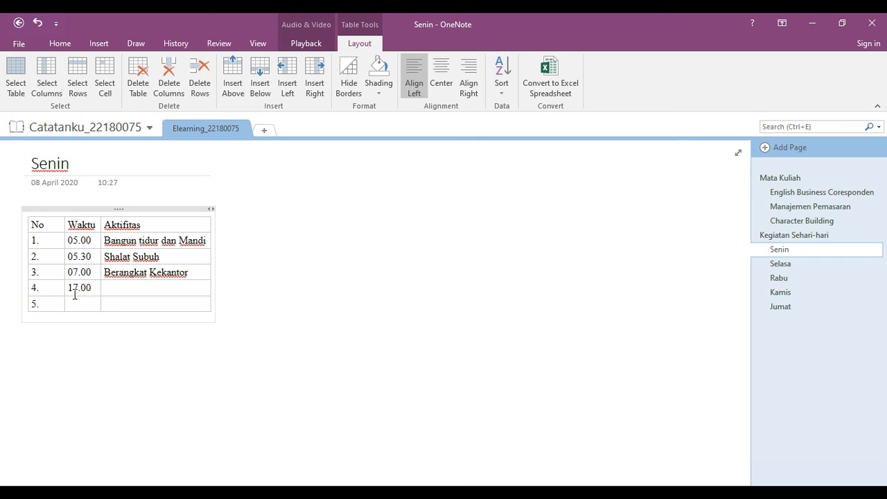
type("Perkuliahan ")
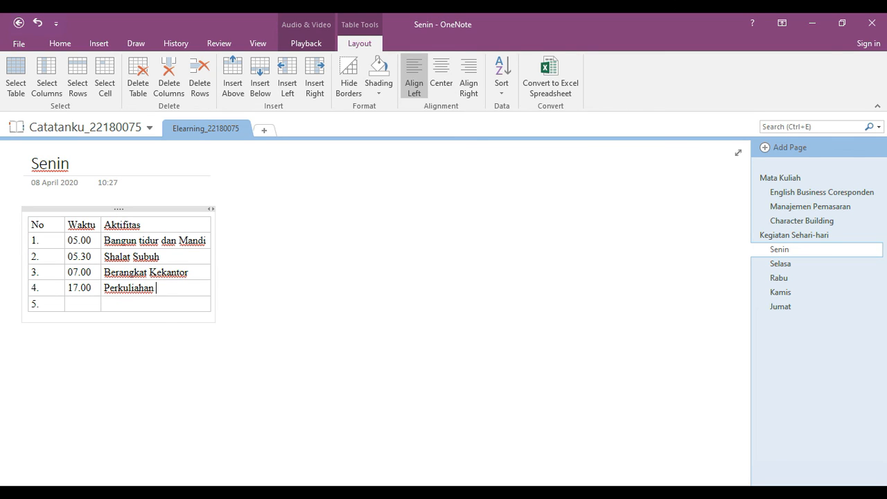
type("Online")
left_click(73, 304)
type("22.00")
key("Tab")
type("Wak")
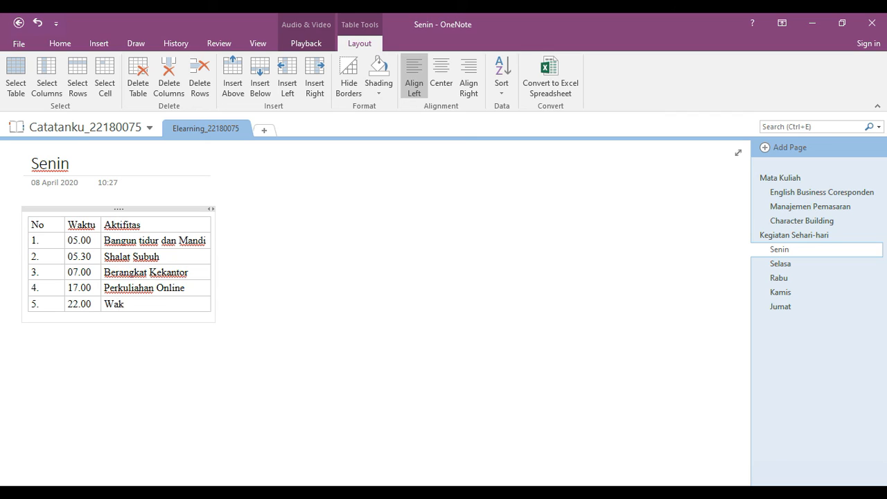
type("tu Tidur")
left_click(436, 237)
left_click(139, 211)
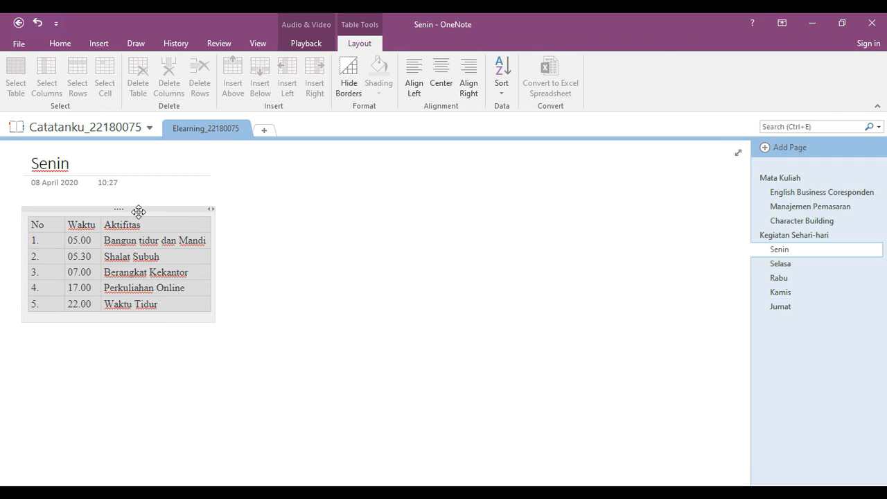
right_click(138, 212)
left_click(156, 233)
left_click(226, 320)
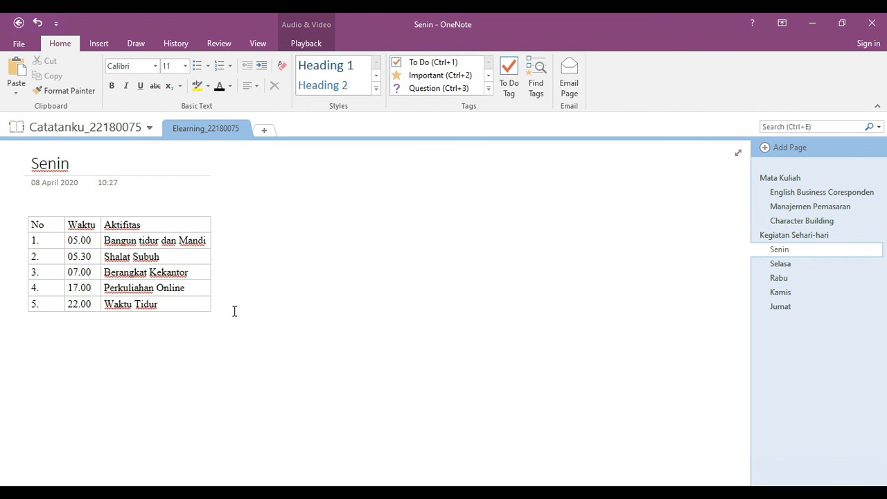
left_click(234, 311)
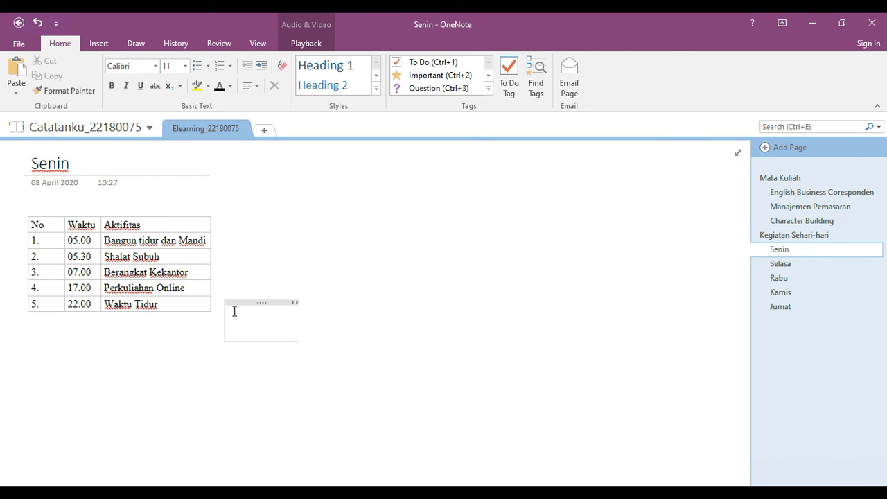
- Start a paragraph beneath the table with "Pada pagi hari pukul 05.00 saya bangun dari"
left_click(147, 354)
left_click(39, 333)
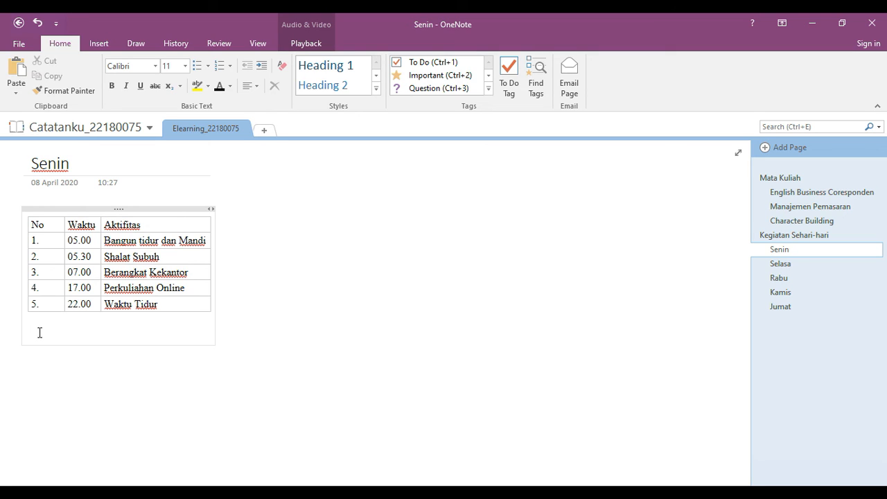
type("Pada p")
type("agi har")
type("i puku")
type("l 05")
type(".-")
type("00")
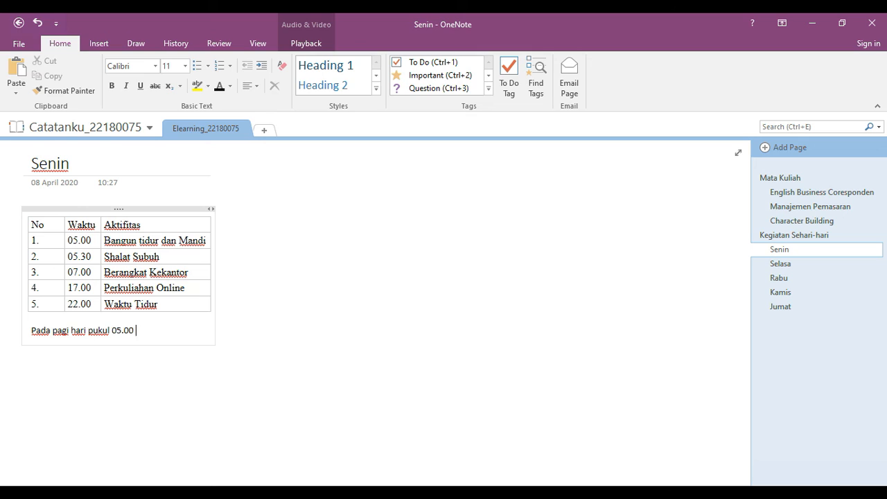
type(" saya bangun ")
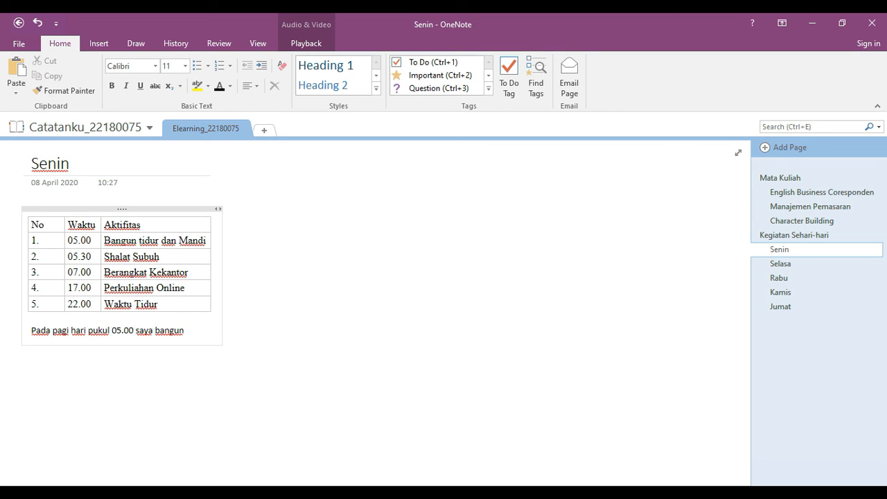
type("dari t")
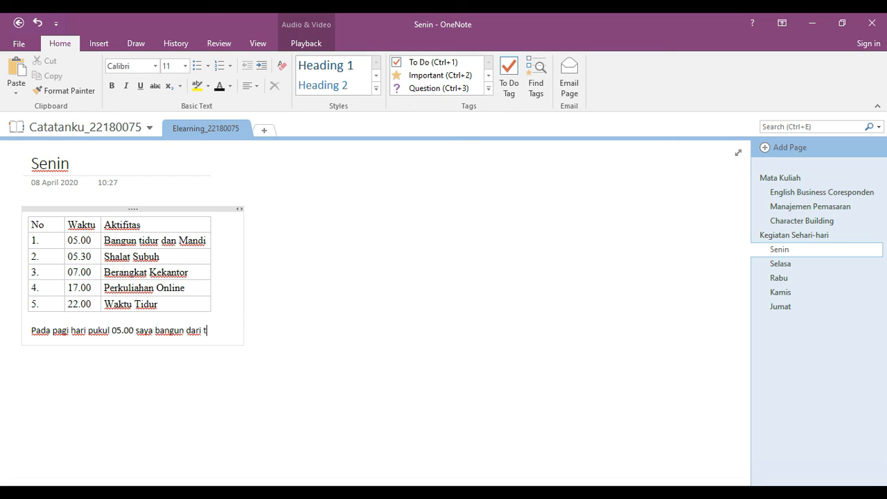
type("dur sa")
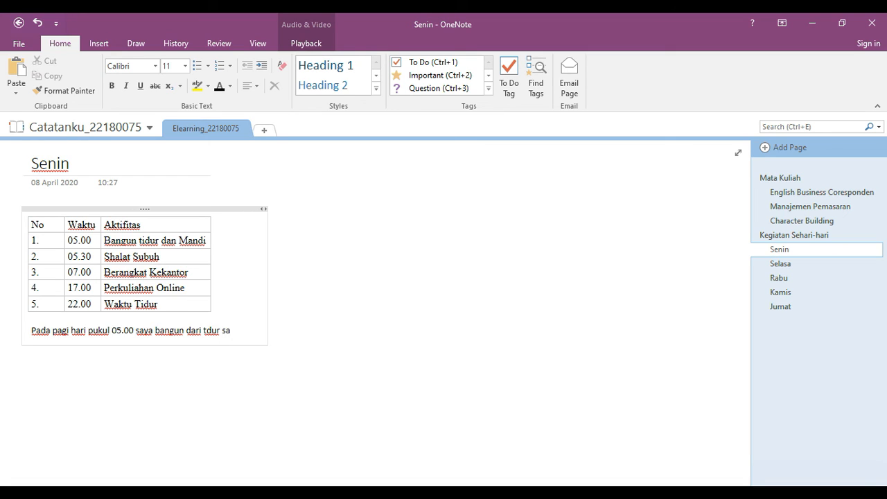
key("BackSpace")
key("BackSpace")
type("dan saya ")
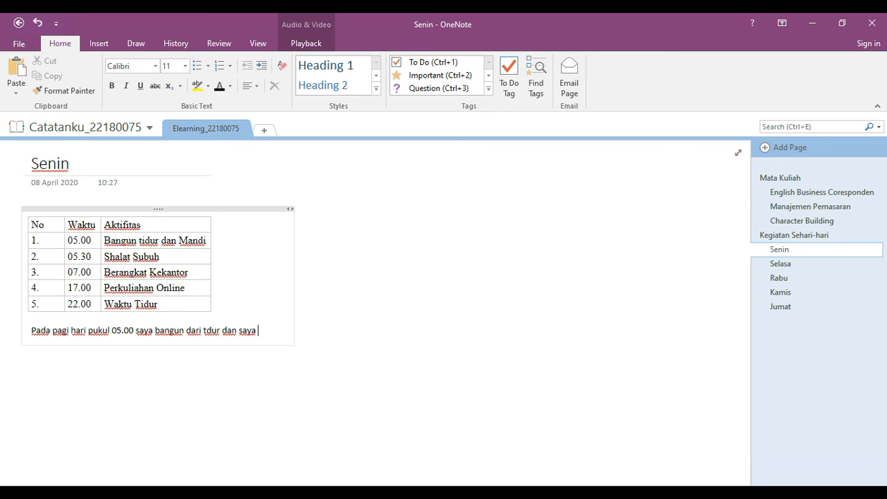
type("mandi")
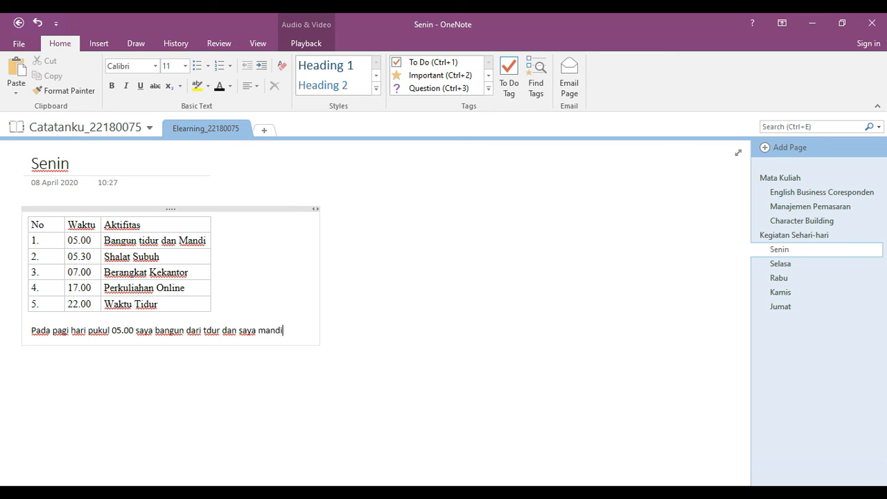
type(" dan sele")
key("BackSpace")
key("BackSpace")
key("BackSpace")
key("BackSpace")
key("BackSpace")
key("BackSpace")
key("BackSpace")
key("BackSpace")
key("BackSpace")
key("BackSpace")
key("BackSpace")
key("BackSpace")
key("BackSpace")
key("BackSpace")
key("BackSpace")
key("BackSpace")
key("BackSpace")
key("BackSpace")
key("BackSpace")
key("BackSpace")
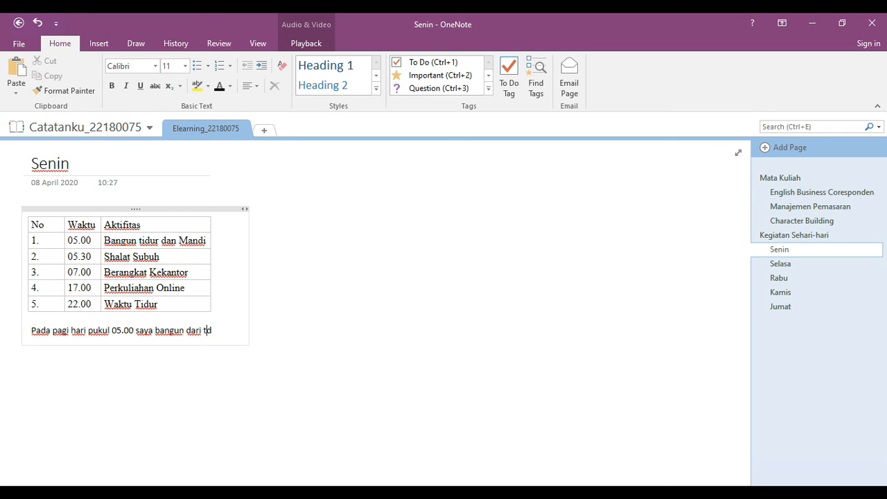
key("BackSpace")
- Complete the paragraph's first sentence with "tidur dan saya mandi."
type("idur ")
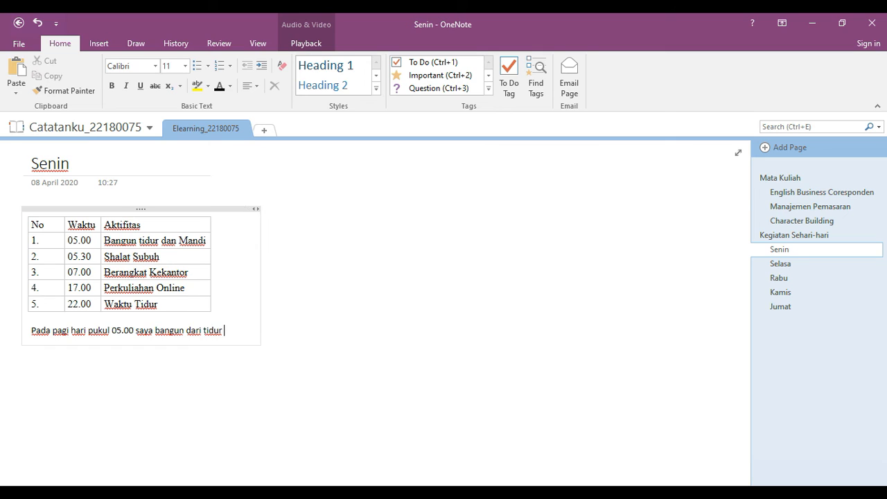
type("d")
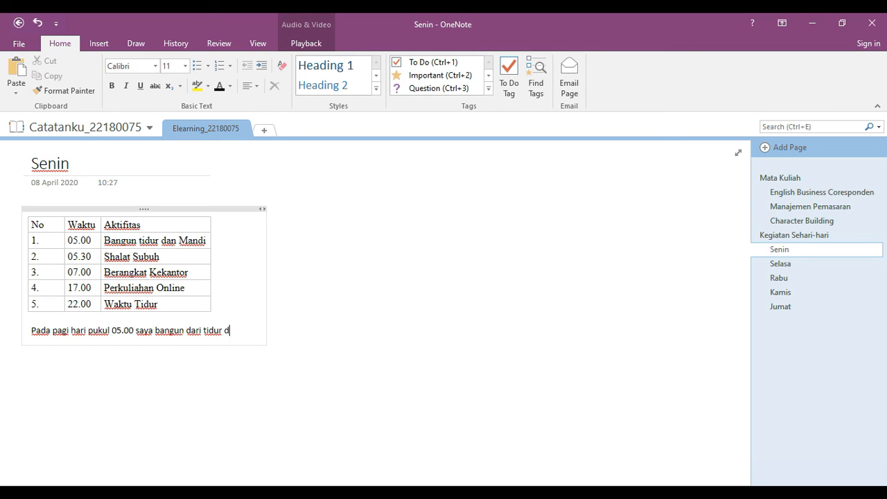
type("an saya m")
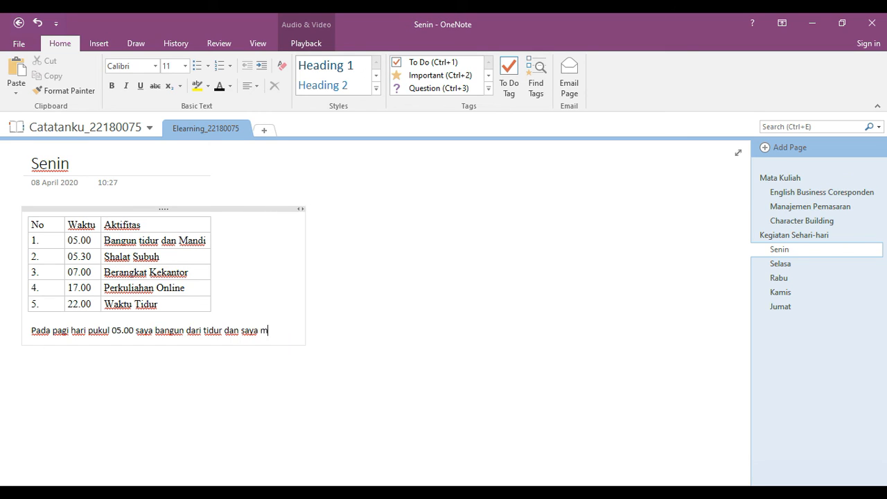
type("andi.")
- Begin a second line of the description with "Selesai mandi pukul 05.30 saya melakukan shalat subuh"
key("Return")
type("saya mandi. Se")
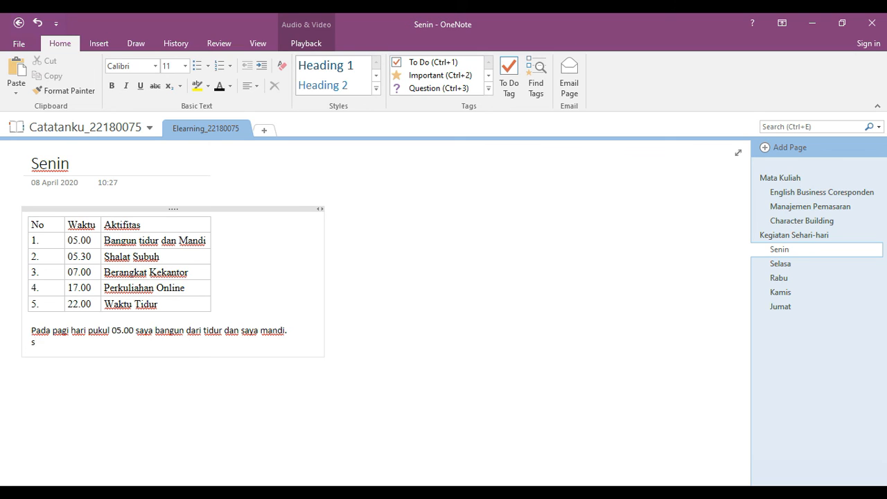
type("lesai mandi puk")
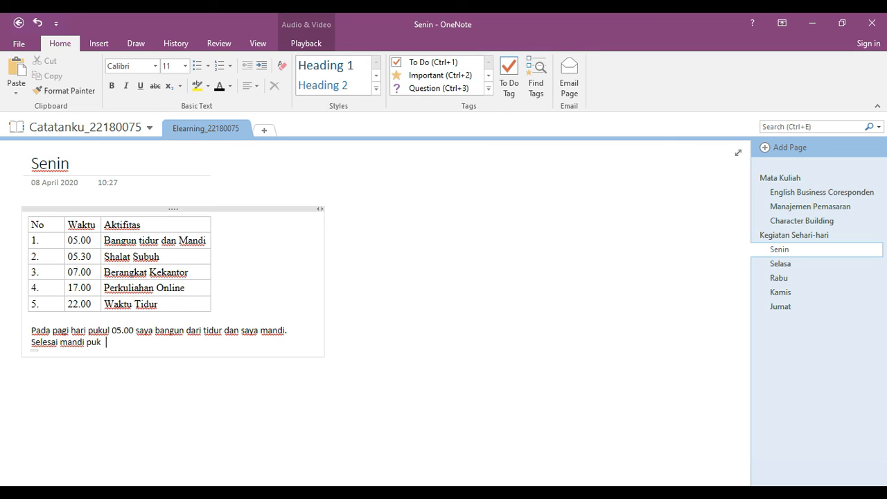
type("ul 05.30 saya melakuka")
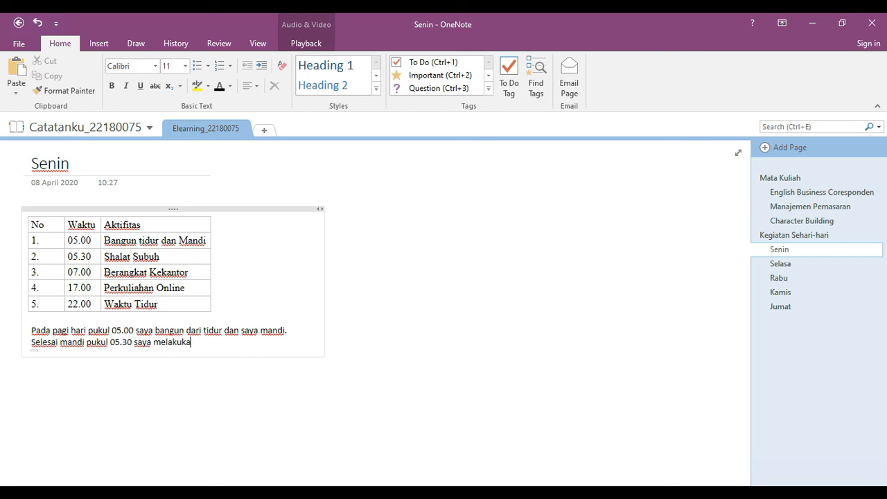
type("n shalat subuh ")
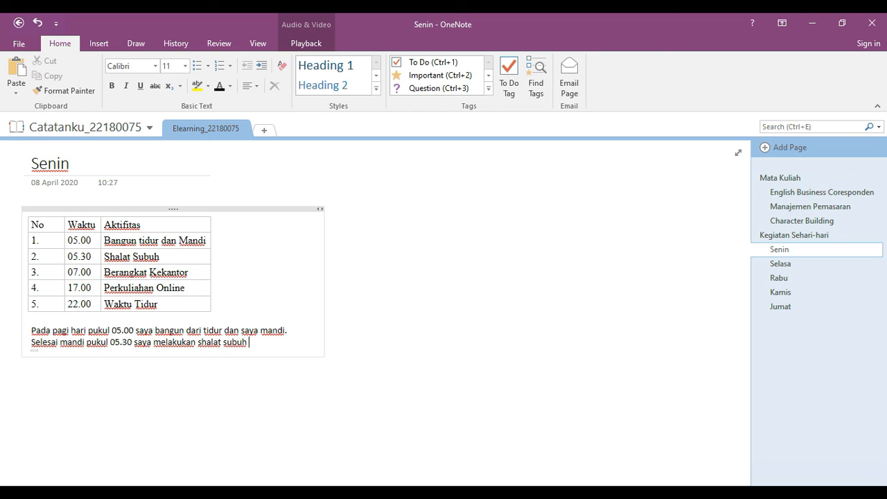
- Finish the second line with "dan selesai shalat subuh yang memepersiapkan untuk kerja."
type("dan seled")
key("BackSpace")
type("esai s")
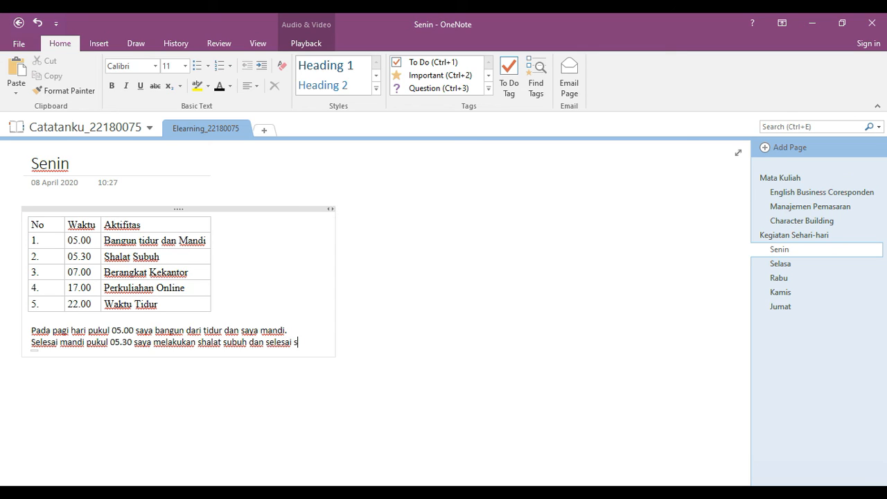
type("halat subuh ")
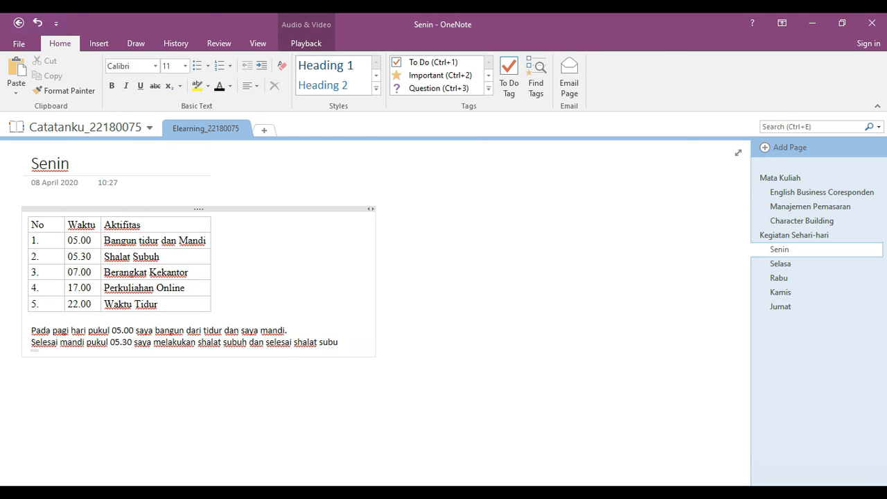
type("y")
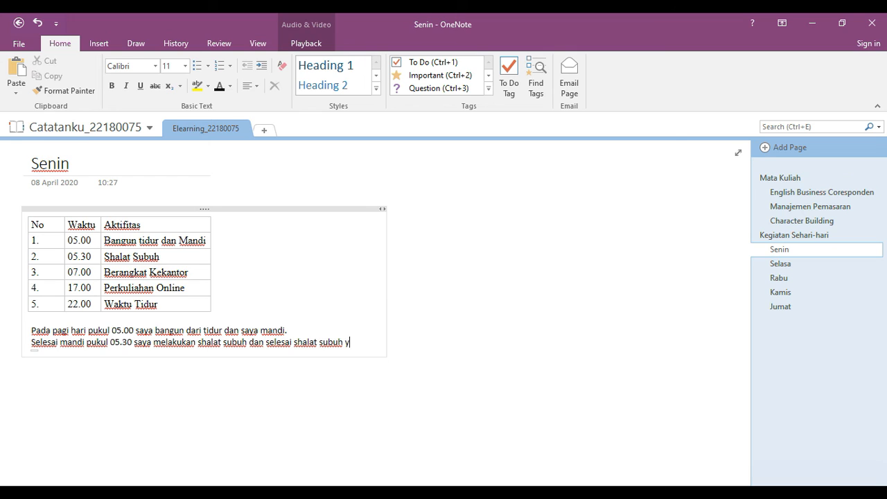
type("ang me")
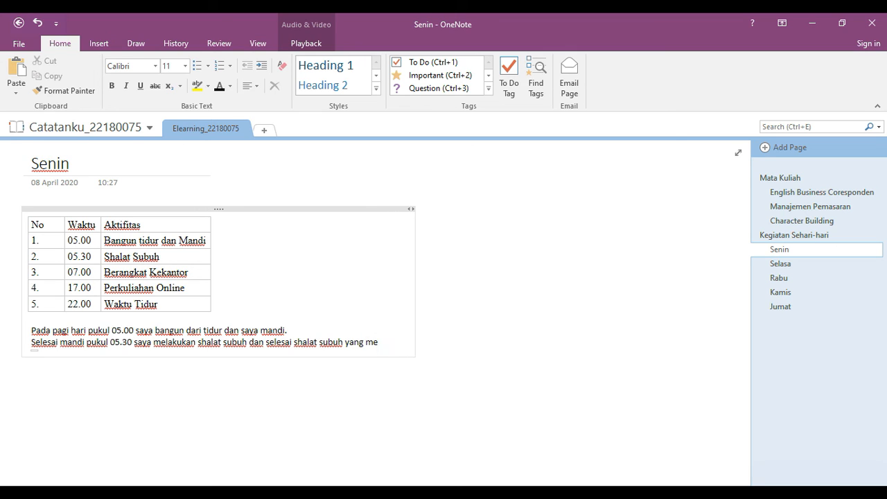
type("mepersiap")
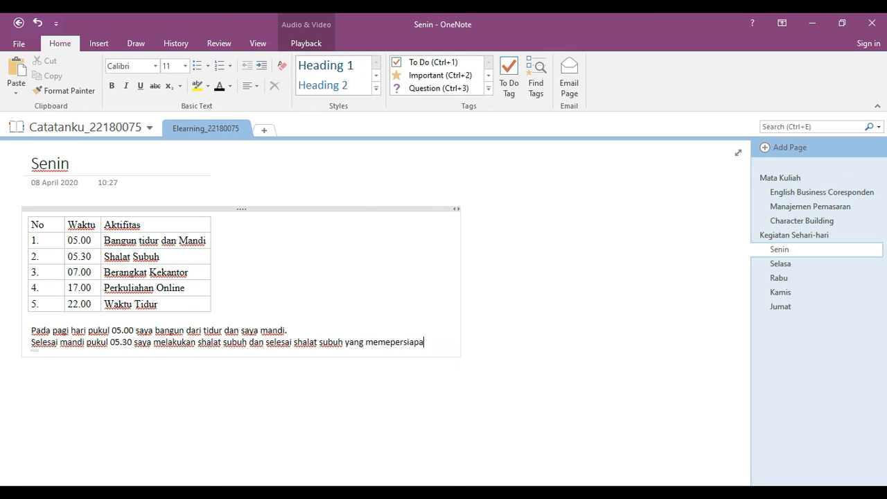
type("kan untuk kerja")
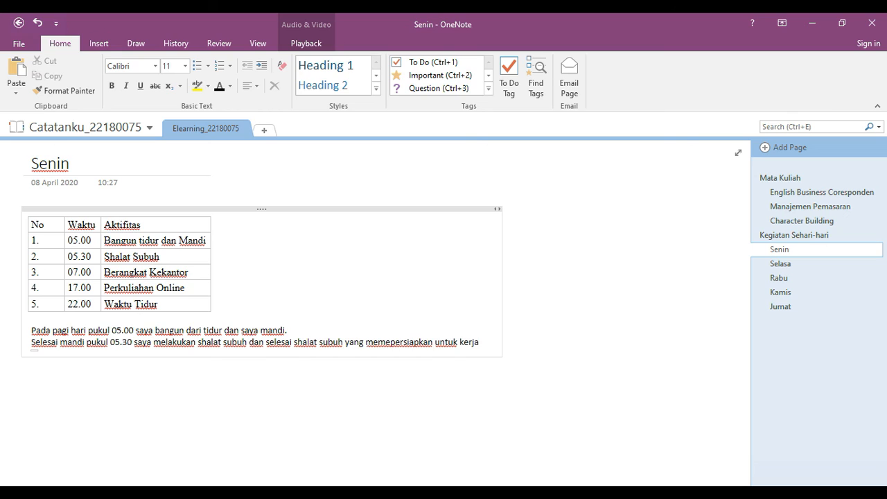
type(".")
- Add a third description line: "Pada pukul 07.00 saya berangkat bekerja selama jam 7 pagi sampai jam 4 sore saya melakukan aktifitas bekerja dikantor."
key("Return")
type("Pada pu")
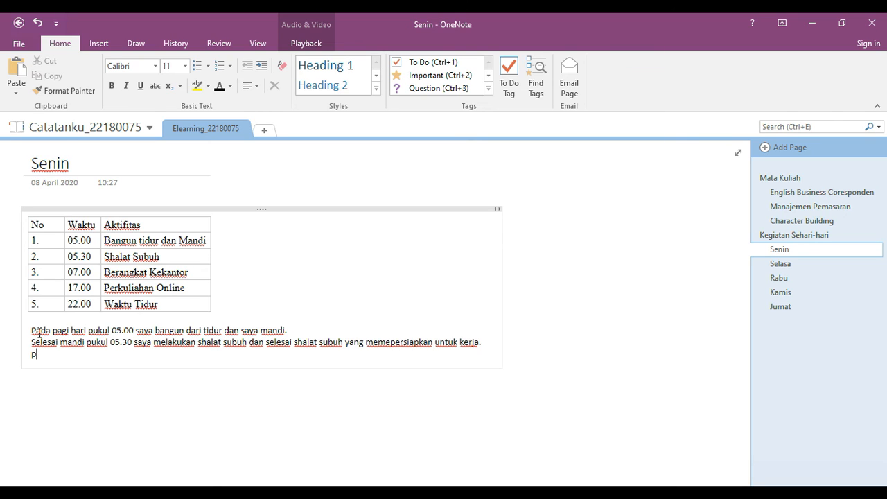
type("kul 07.00")
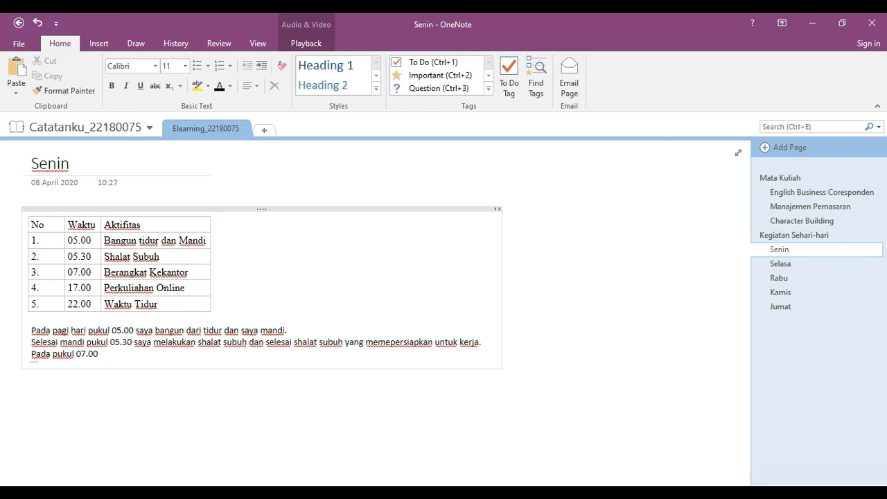
type(" saya berangkat beke")
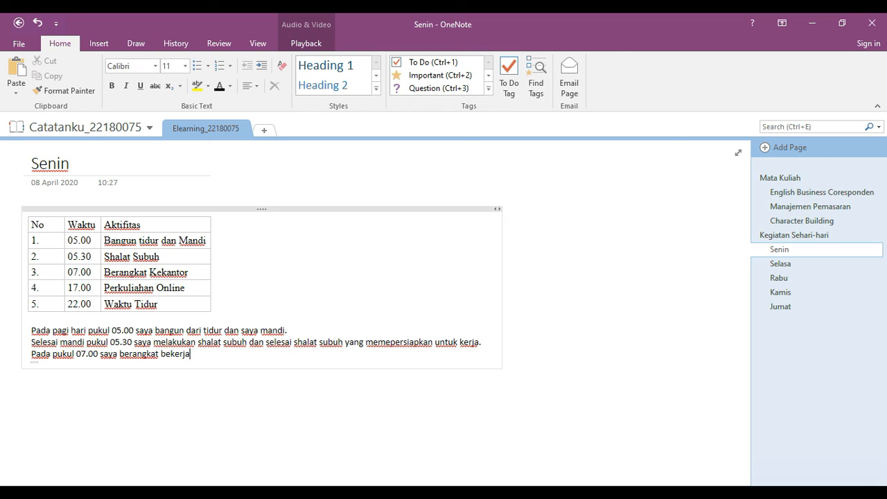
type("rja selama jam 7 pagi sampa")
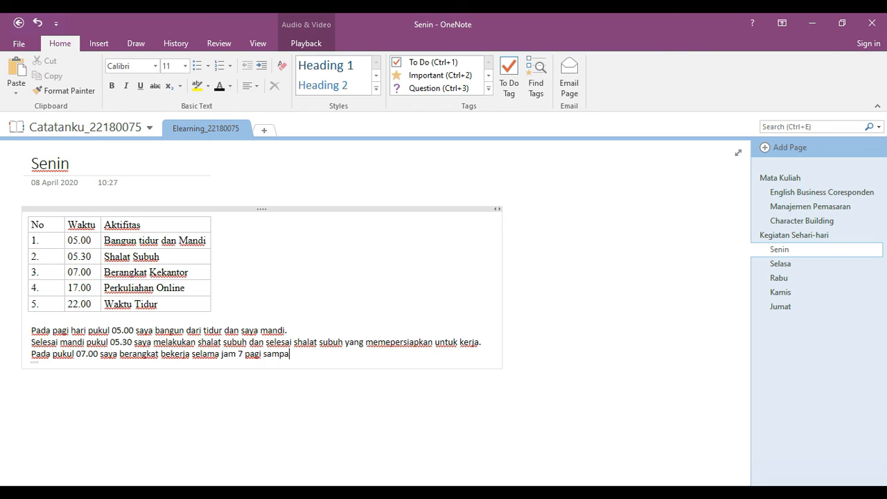
type("i jam 4 sore saya me")
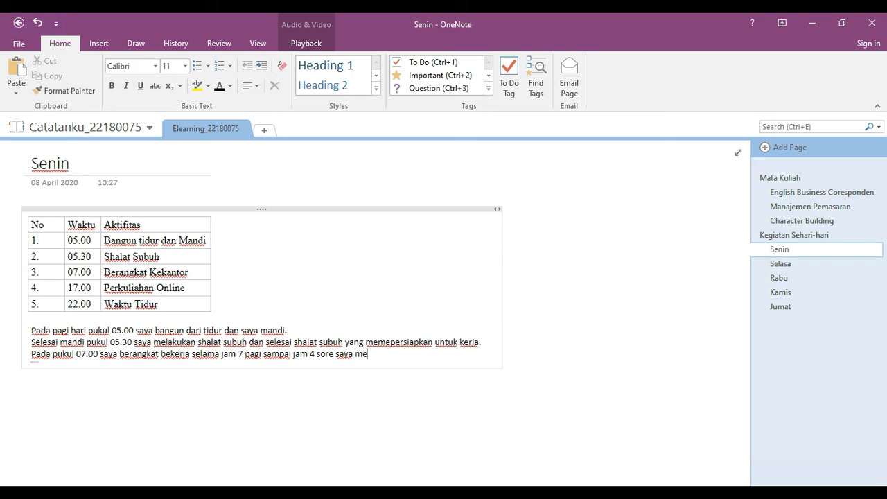
type("lakukan aktifitas bekerja dia")
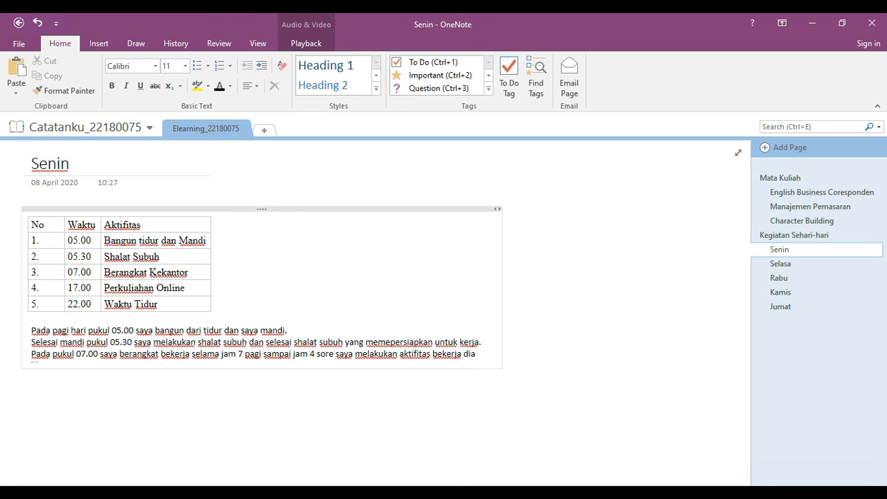
key("BackSpace")
type("kantor.")
key("Return")
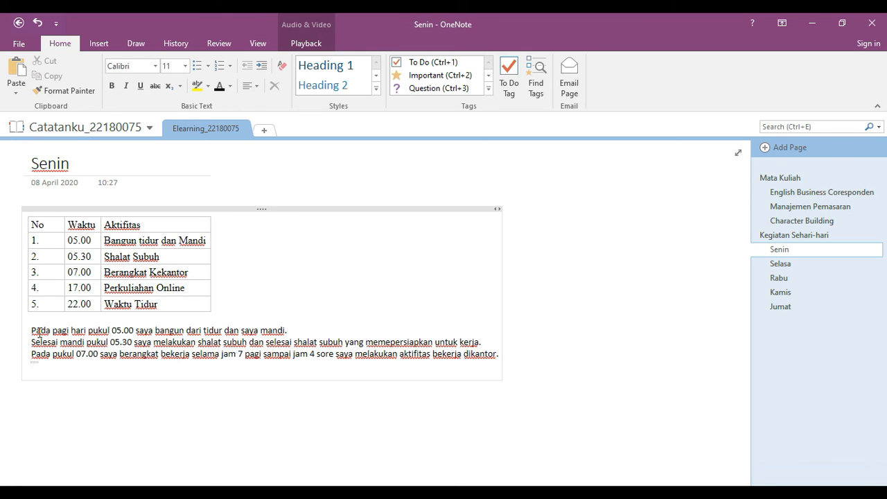
- Add a fourth line: "Pada pukul 16.30 saya pulang kerumah dan sampai rumah saya membersihkan diri dan mersiapkan laptop untuk perkuliahan online."
type("Pada pukul 16")
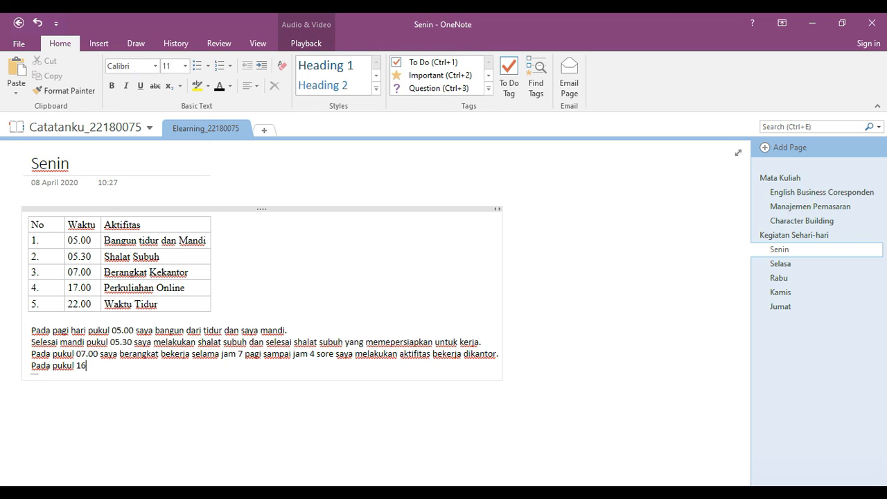
type(".30 saya pulang ke")
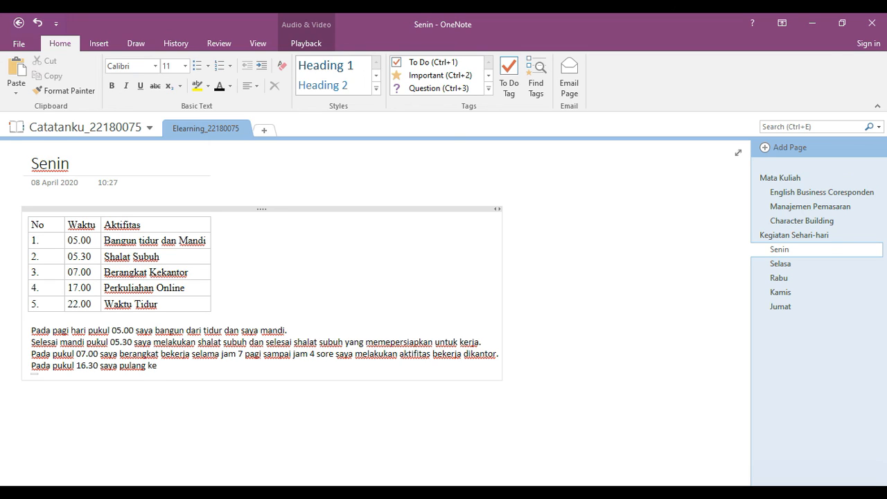
type("rumah dan sam")
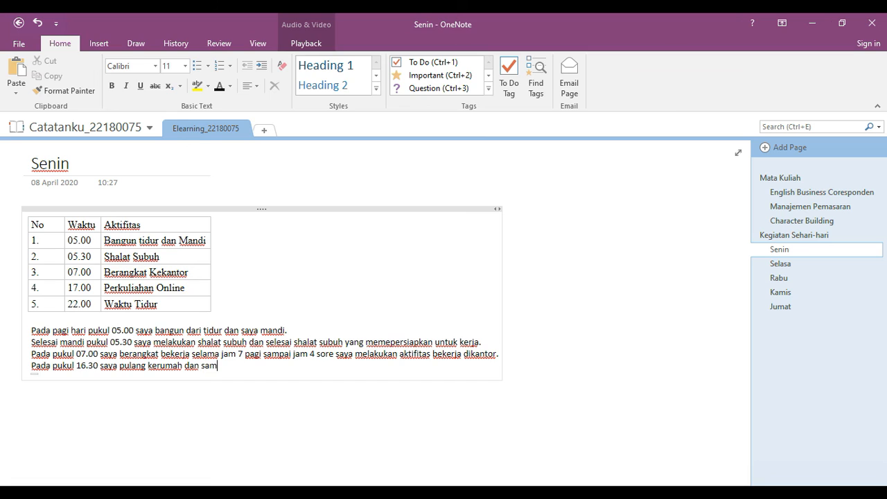
type("pai rumah")
key("BackSpace")
type("saya membersi")
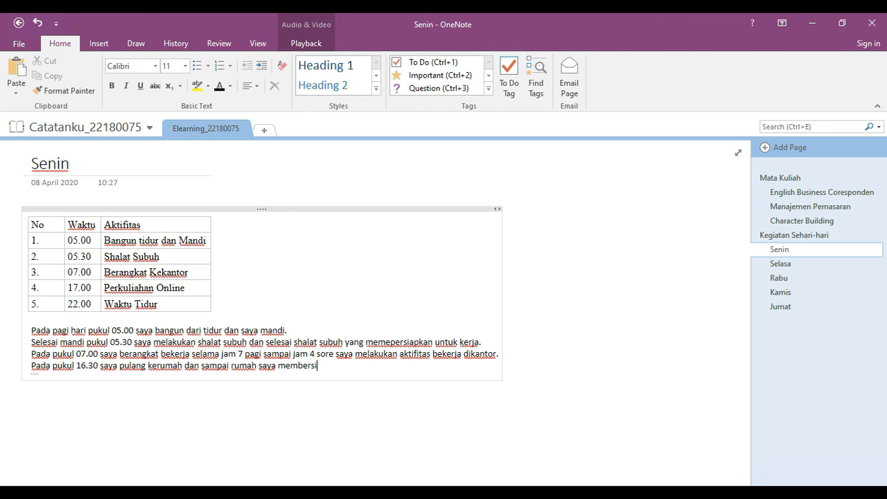
type("hkan diri dan mersia")
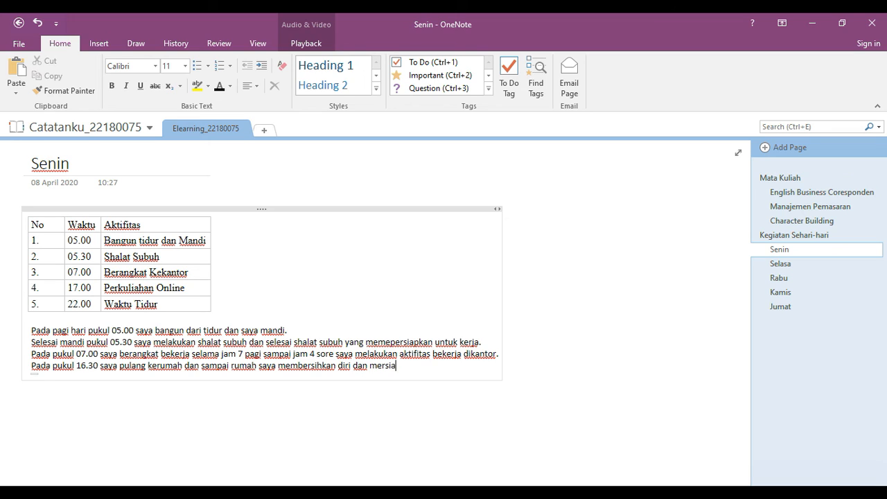
type("pkan laptop untuk")
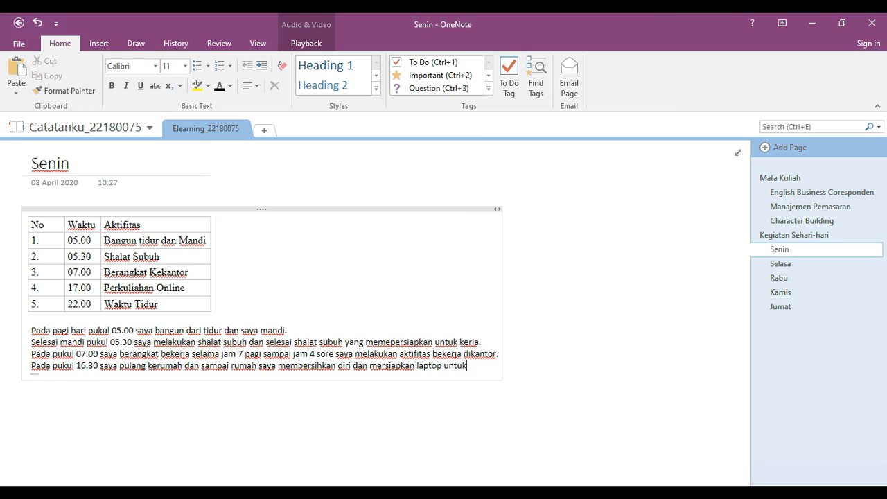
type(" perkuliahan onli")
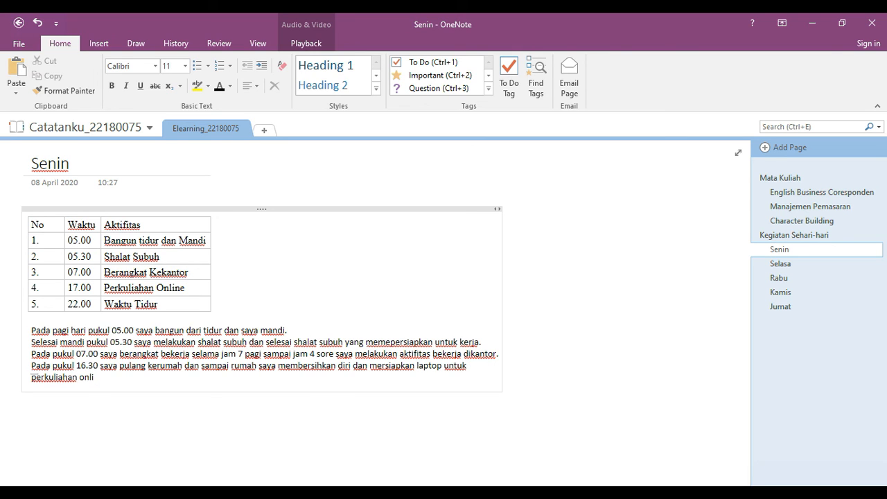
- Add a line reading "Pada pukul 17.00 perkuliahan akan dimulai,saya mengikuti perkuliahan online dari pukul 17.00- 21.30"
type("Pada ")
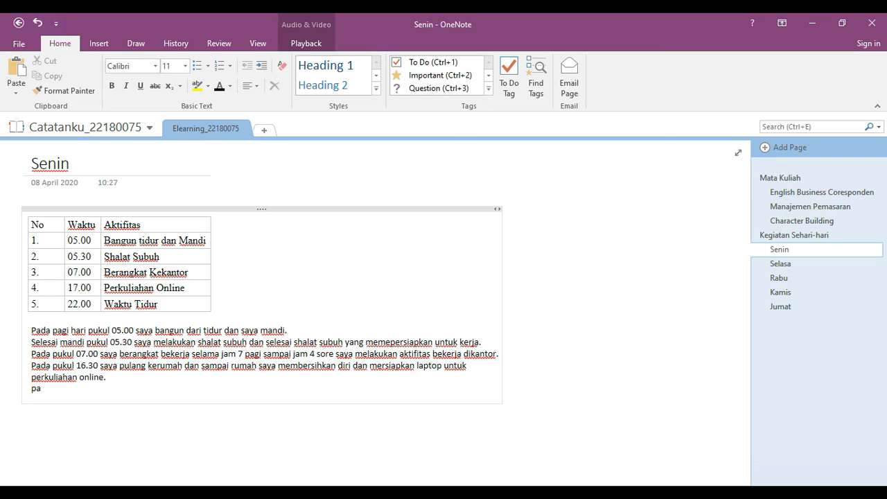
type("u")
type("pukul 17")
type(".00")
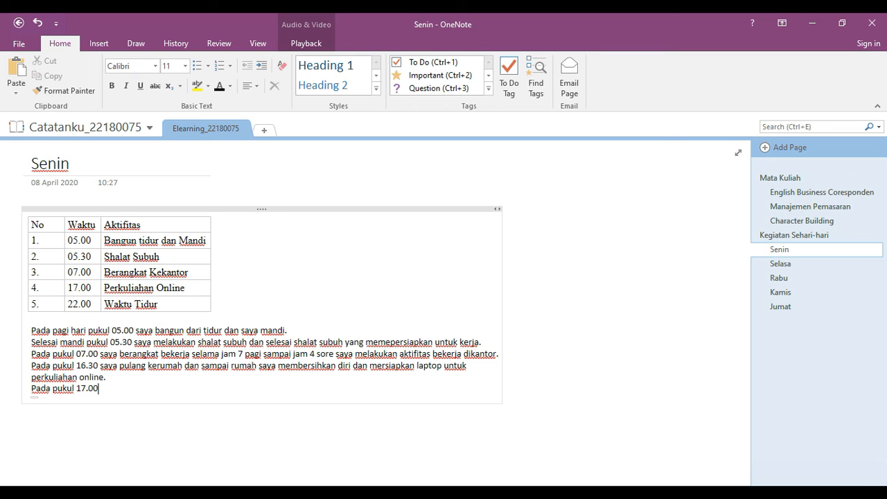
type(" perkuliahan akan di")
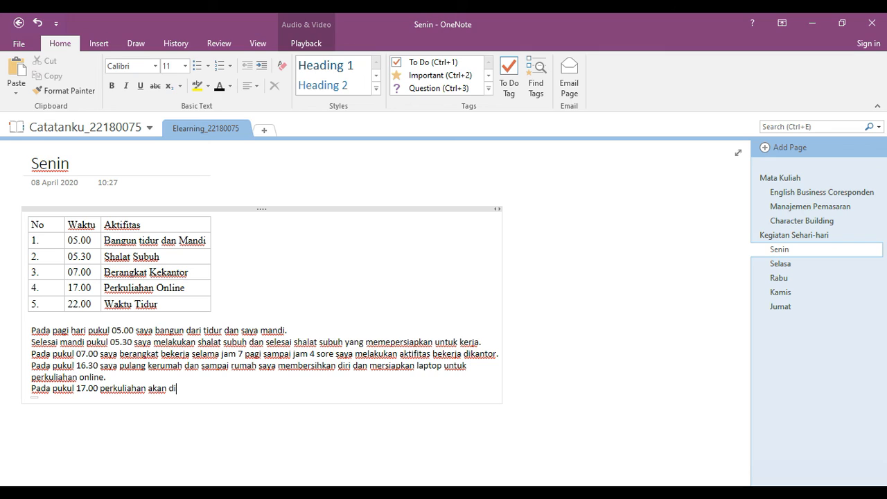
type("mulai,saya men")
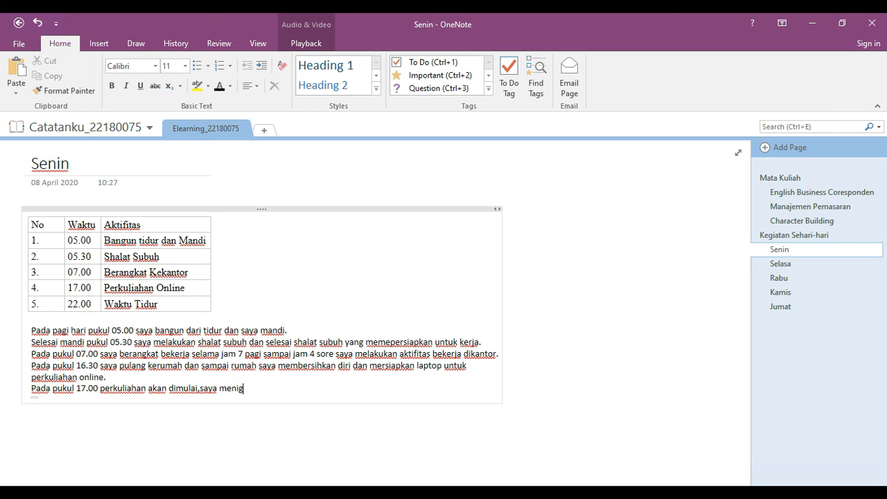
type("gikuti perkuliahan ")
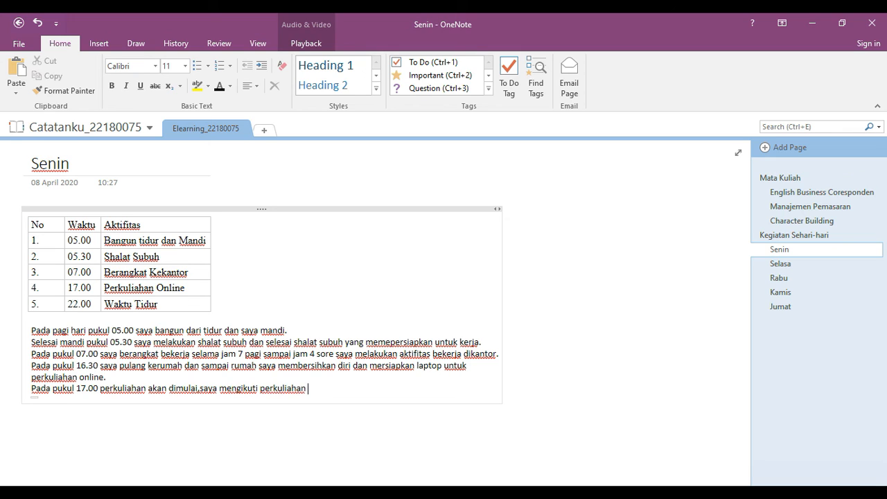
type("online dari pukul 17.00-")
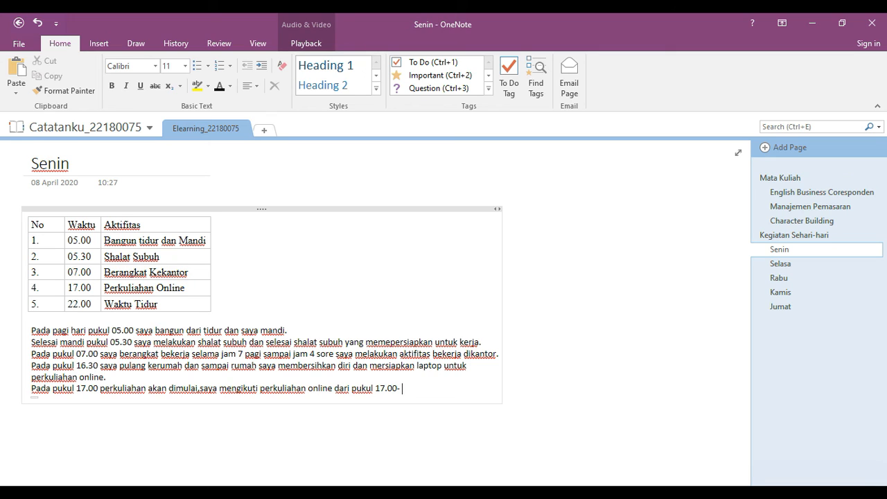
type("21.30")
key("Return")
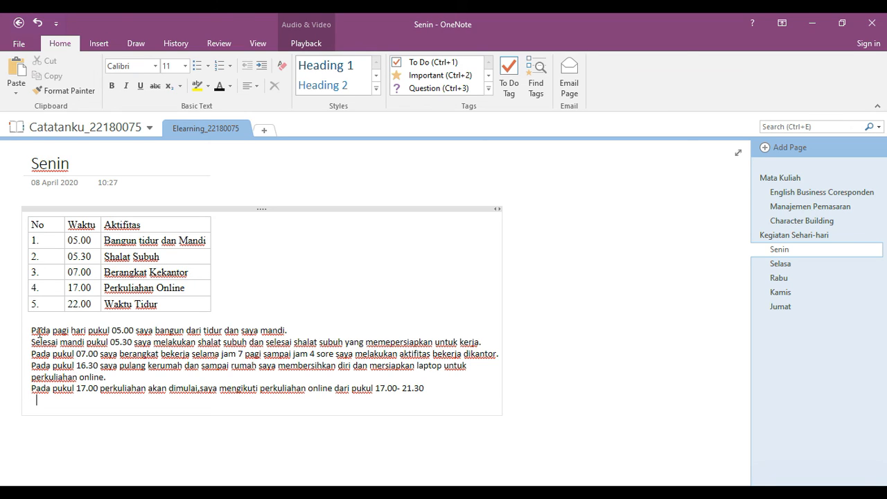
- Add the closing line "Saat kuliah selesai saya membereskan laptop dan saya waktunya istirahat pada pukul 22.00"
type("d")
key("BackSpace")
type("Saat kuliah sele")
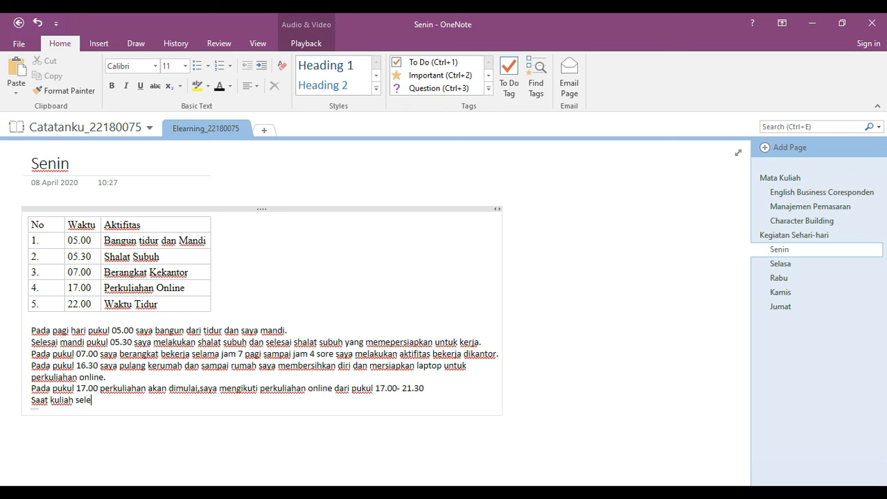
type("sai saya memberek")
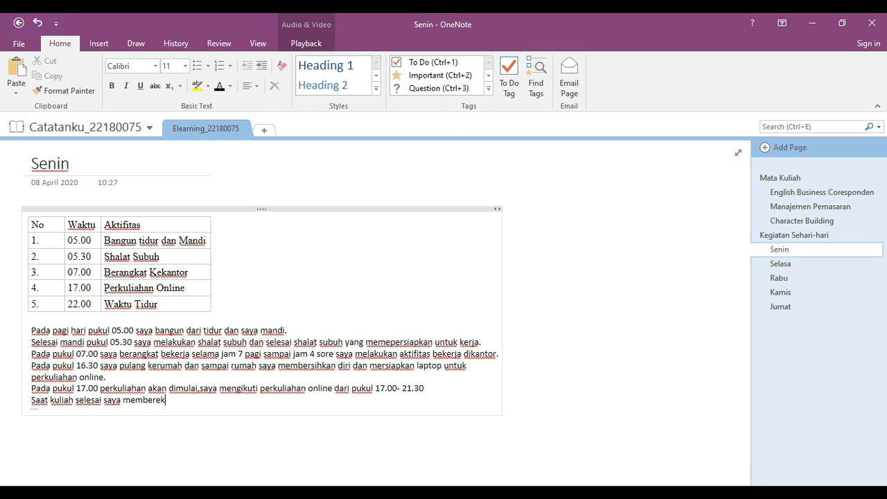
key("BackSpace")
type("skan ;aptop")
key("BackSpace")
key("BackSpace")
key("BackSpace")
key("BackSpace")
type("aptop dan saya")
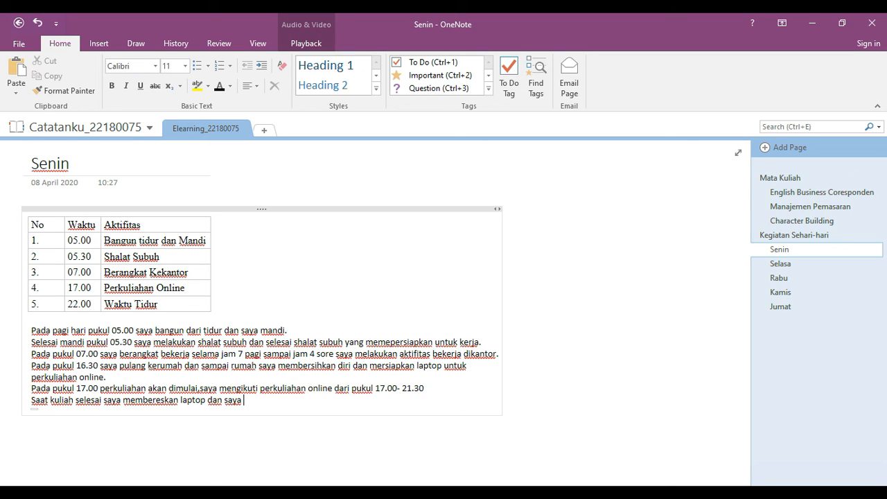
type(" waktunya istiraha")
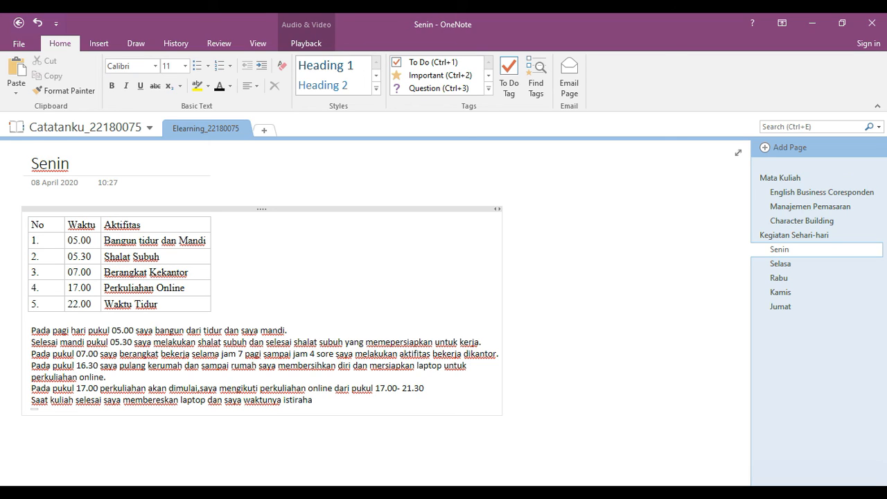
type("t pada pukul 22.")
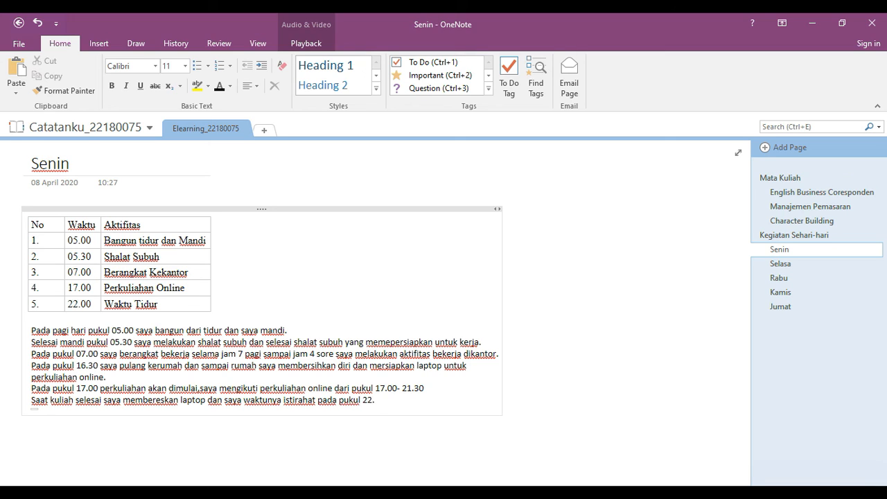
type("00")
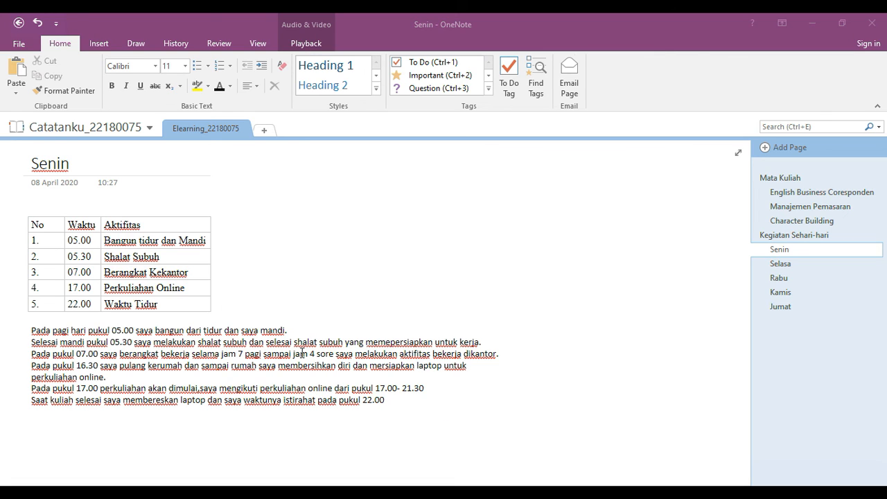
- Format the whole description below the Senin table in Comic Sans MS at size 12
left_click(26, 332)
left_click_drag(32, 331, 386, 400)
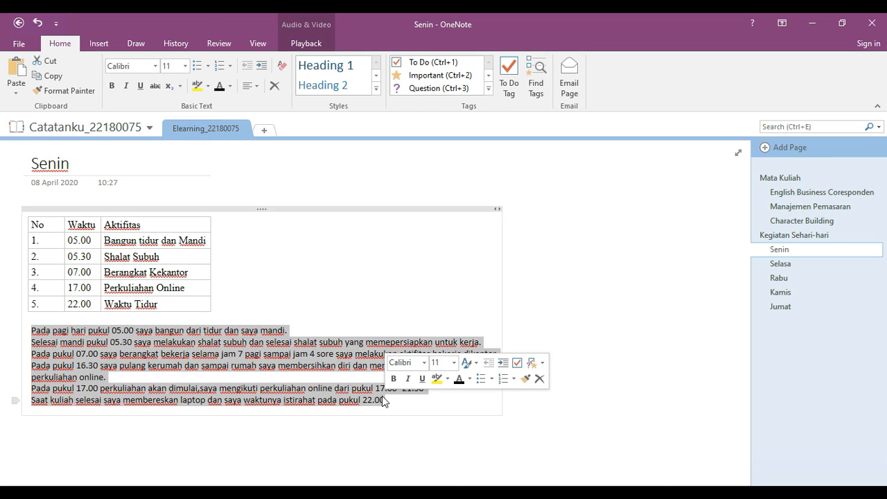
left_click(424, 362)
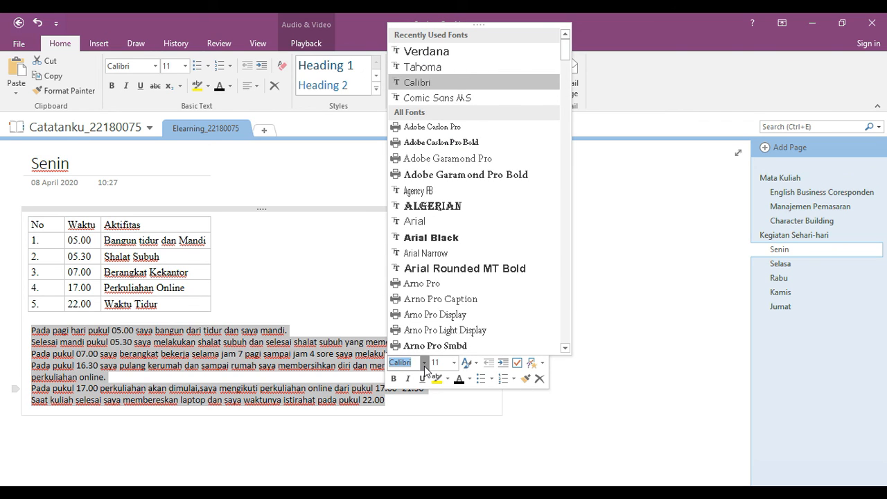
left_click(437, 96)
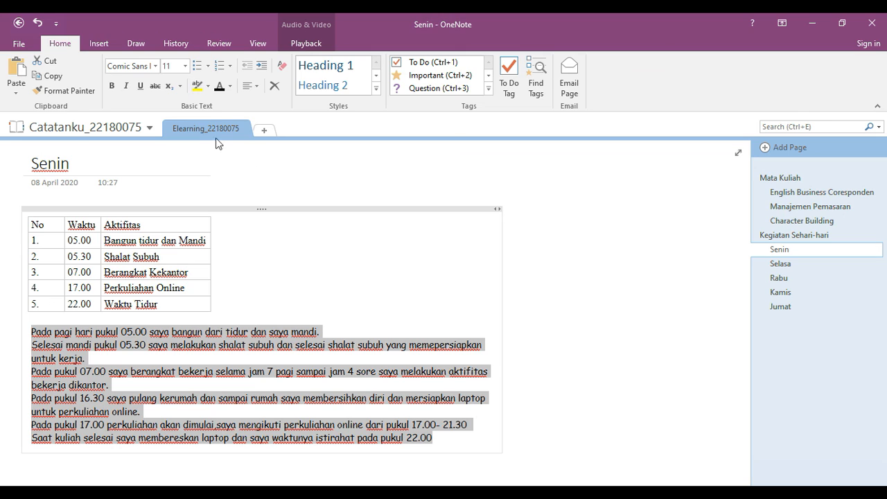
left_click(185, 66)
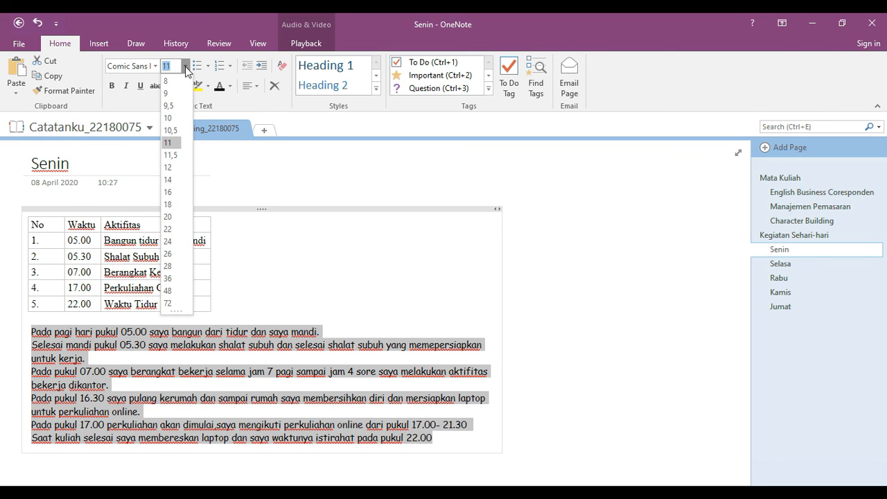
left_click(173, 169)
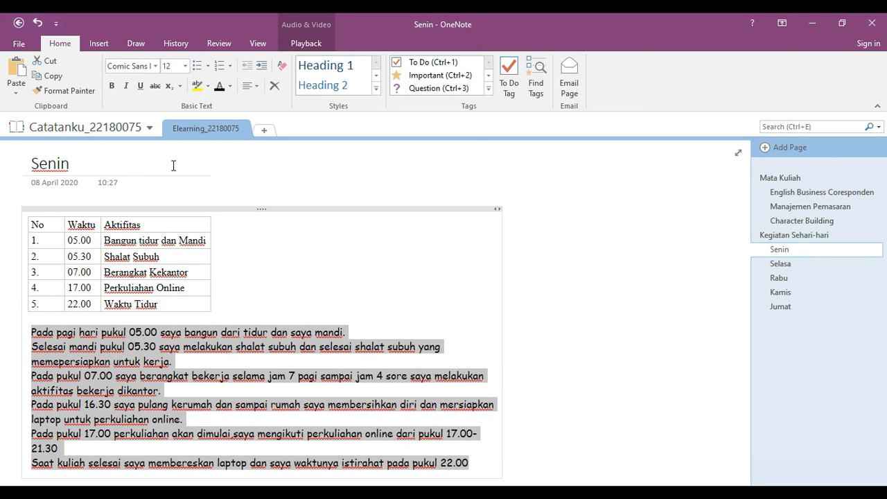
left_click(314, 367)
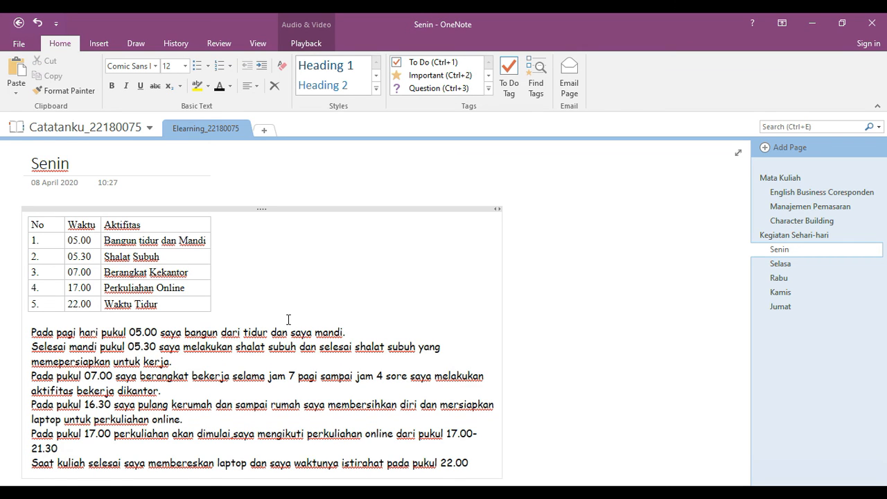
- Format the whole description below the table on the Selasa page in Tahoma at size 12
left_click(797, 264)
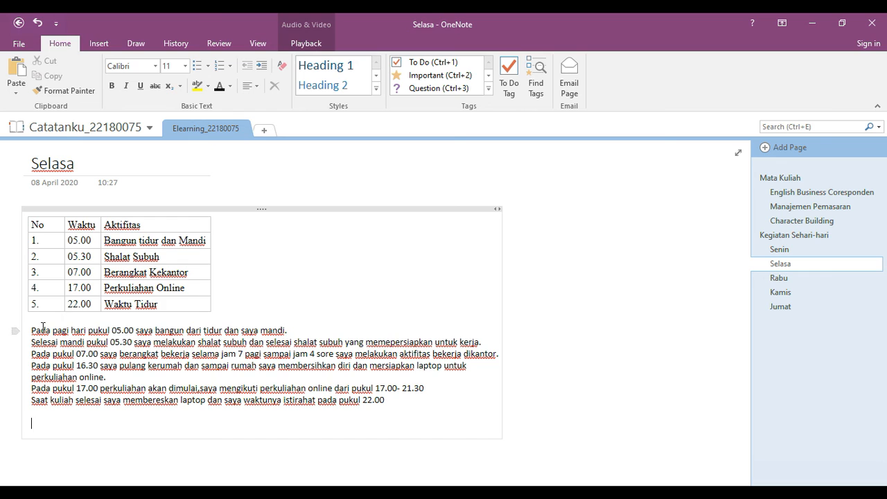
left_click_drag(26, 330, 397, 401)
left_click(157, 66)
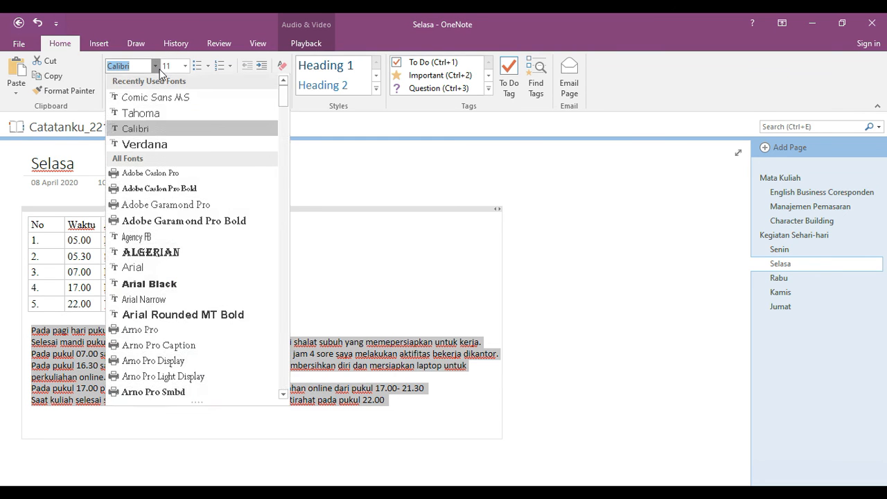
left_click(156, 111)
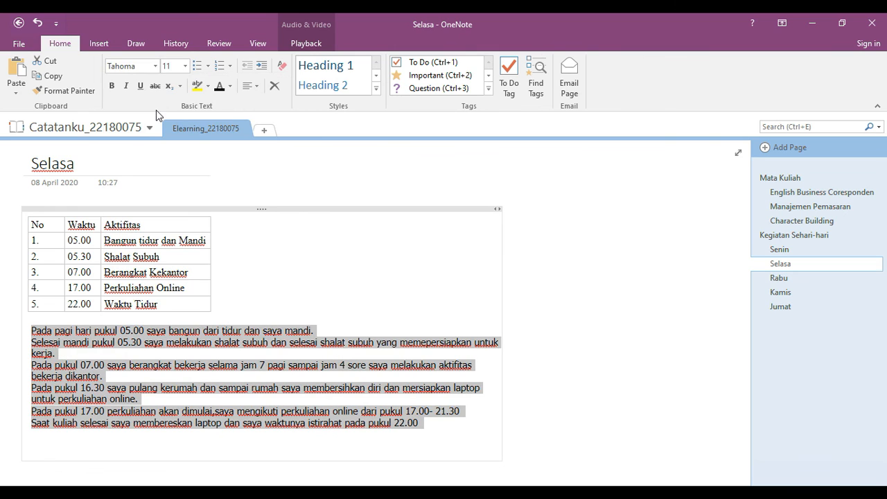
left_click(187, 65)
left_click(175, 167)
left_click(440, 321)
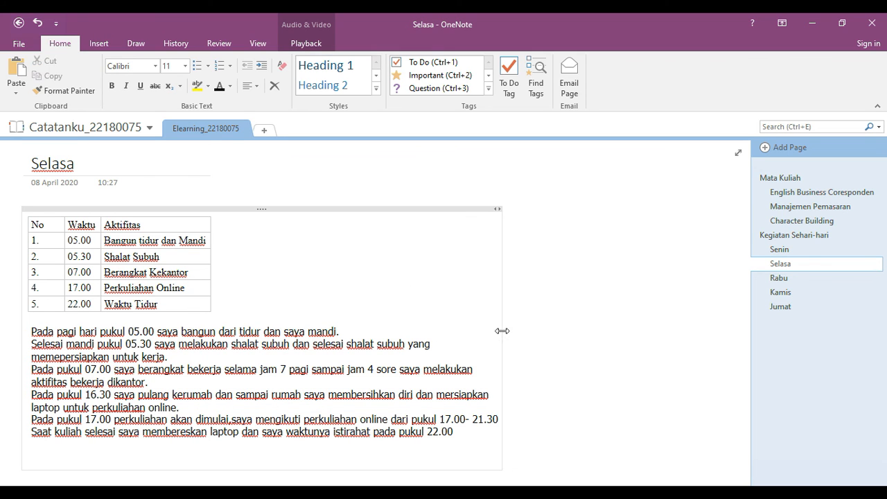
- Format the whole description below the table on the Rabu page in Verdana at size 12
left_click(774, 278)
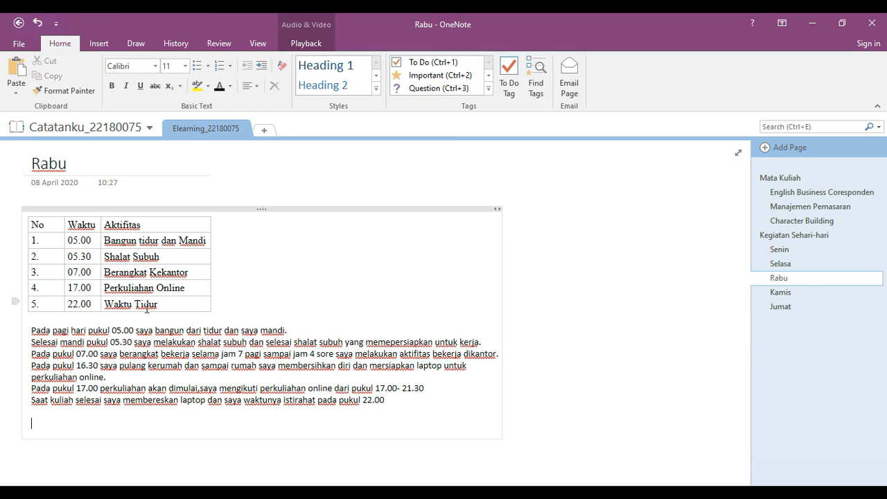
left_click_drag(32, 334, 317, 415)
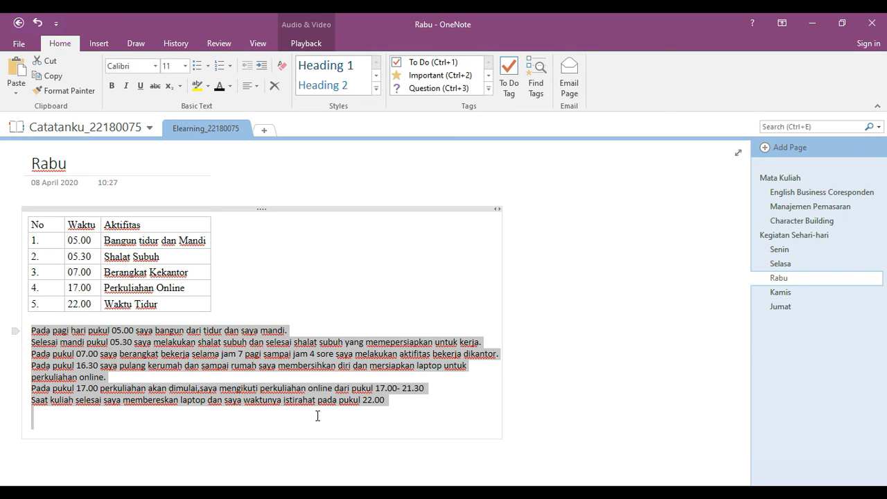
left_click(157, 66)
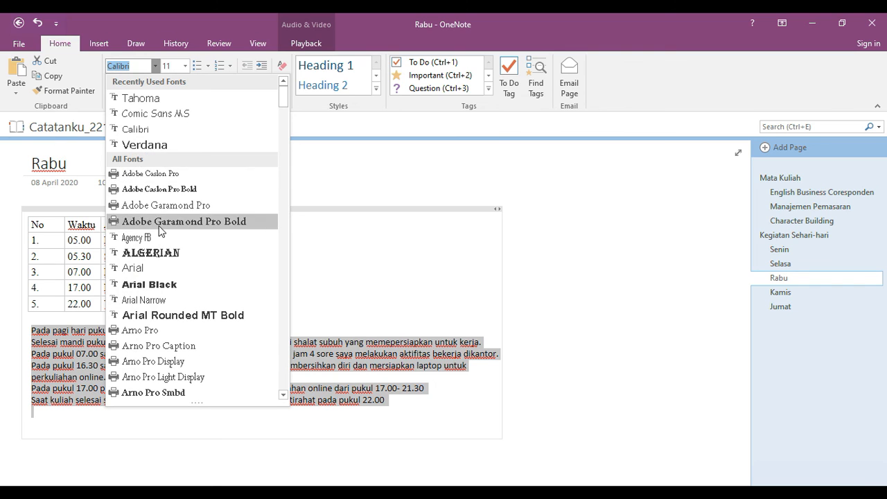
left_click(158, 144)
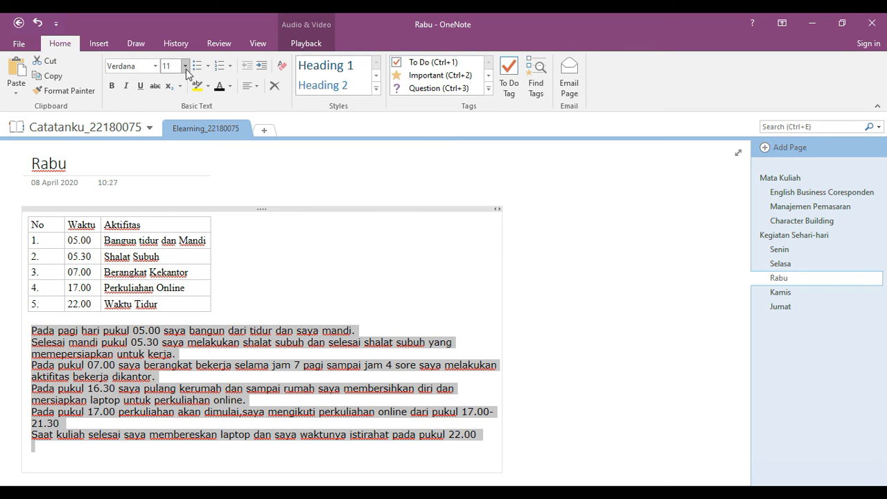
left_click(185, 66)
left_click(171, 166)
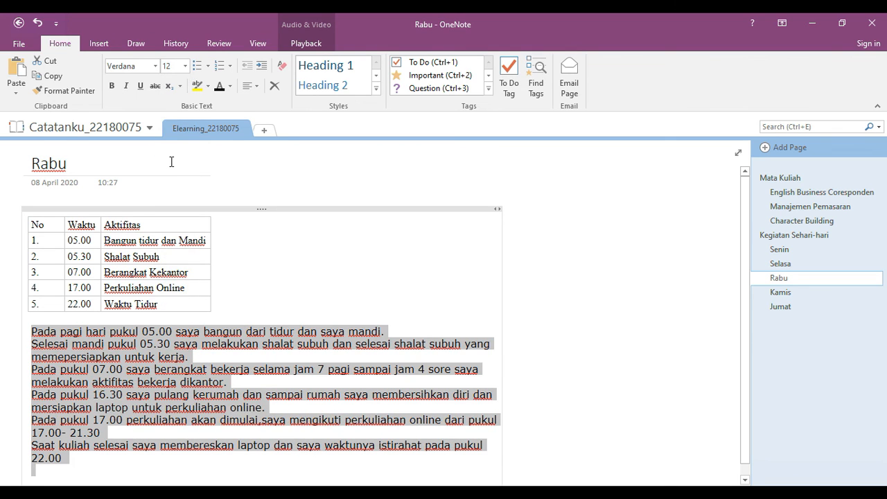
left_click(547, 347)
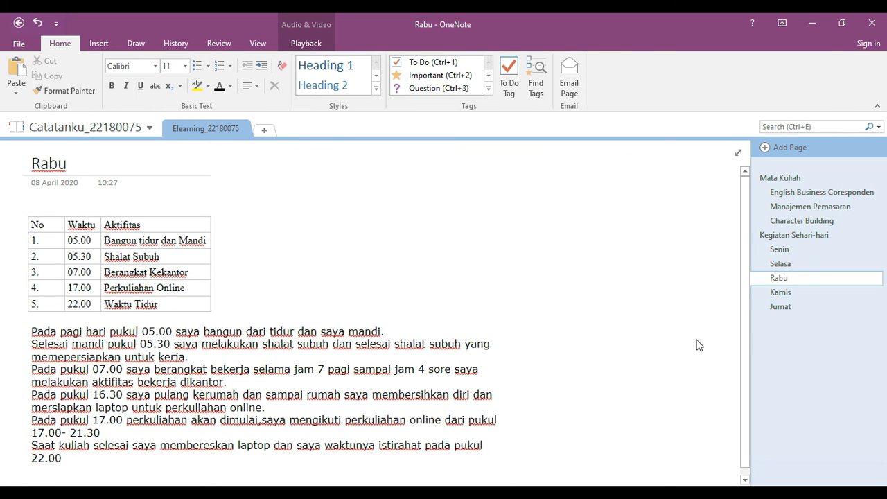
- Format the whole description below the table on the Kamis page in Calibri at size 12
left_click(782, 292)
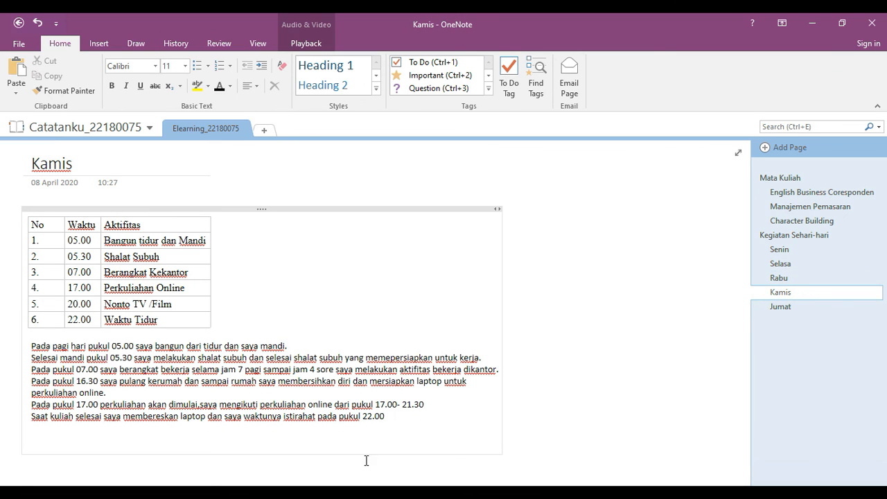
left_click_drag(392, 419, 368, 417)
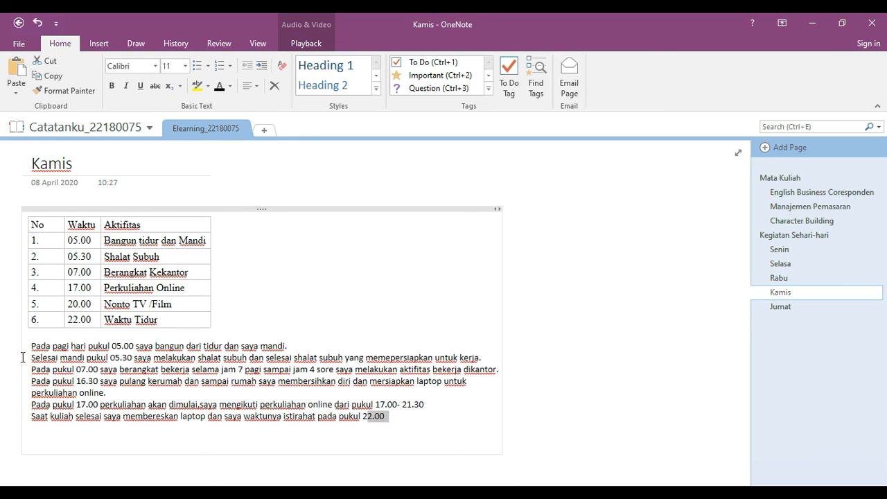
left_click(23, 357, "shift")
left_click(23, 344, "shift")
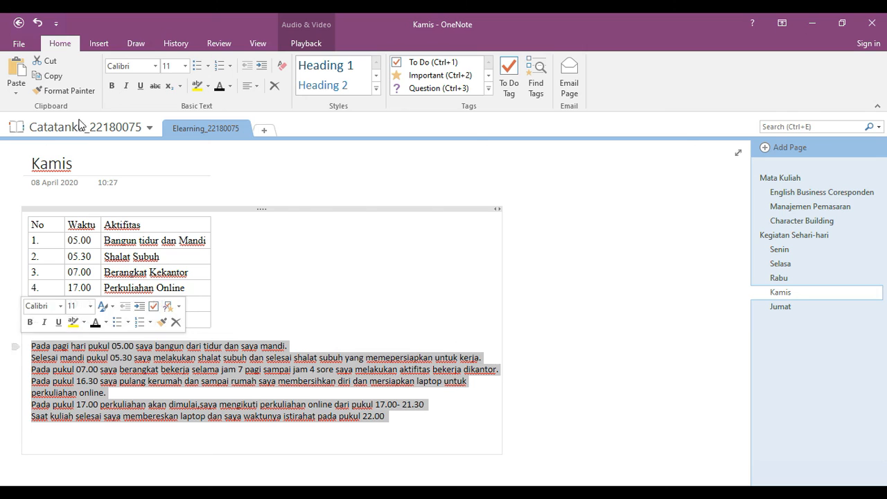
left_click(155, 67)
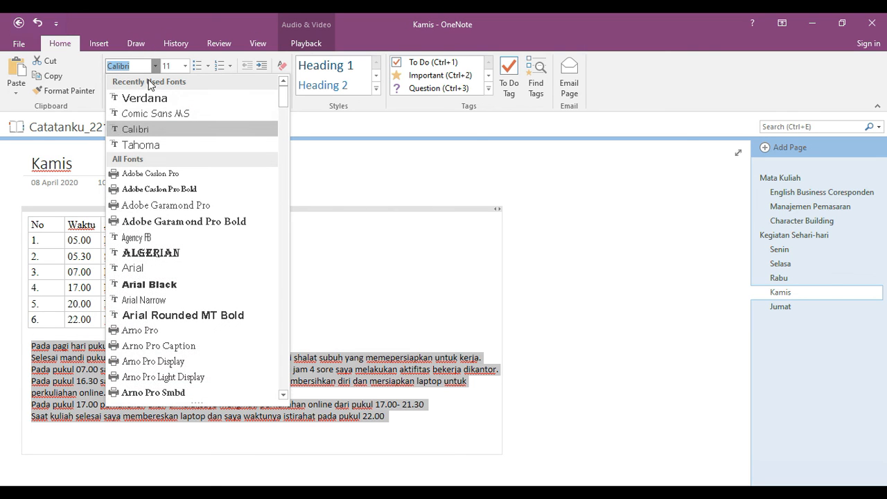
left_click(149, 132)
left_click(186, 65)
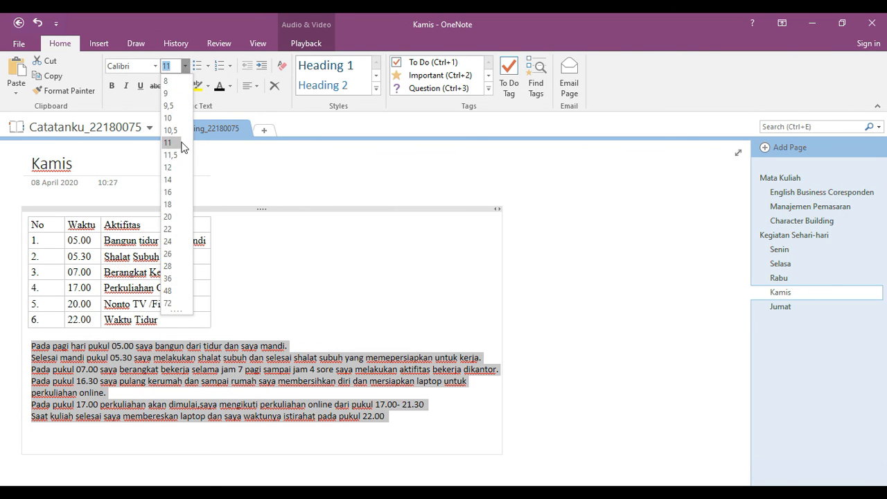
left_click(177, 169)
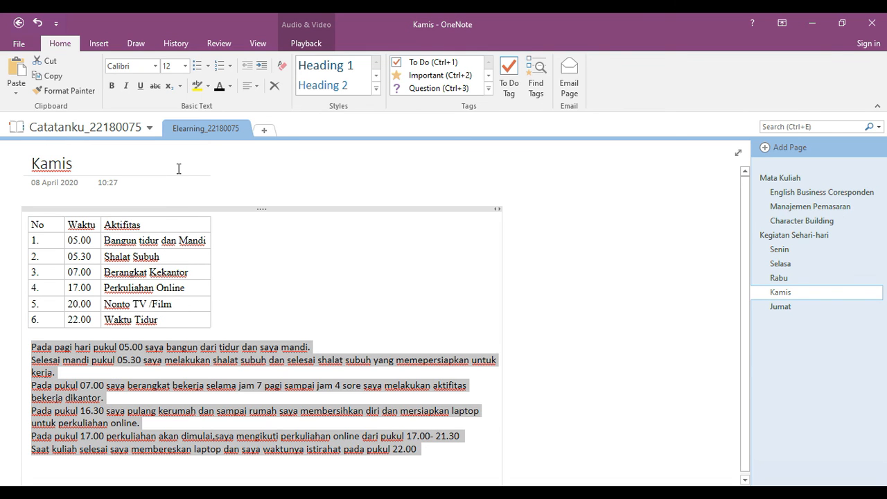
left_click(473, 318)
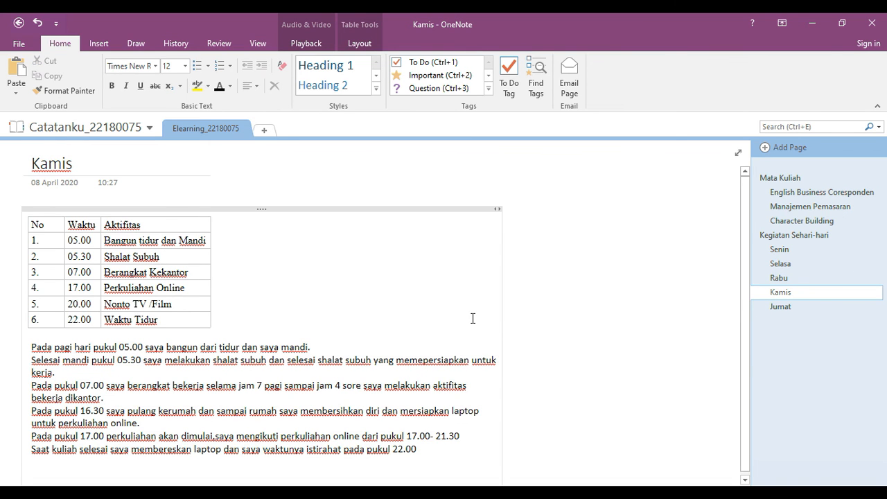
- Format the whole description below the table on the Jumat page in Arial at size 12
left_click(827, 311)
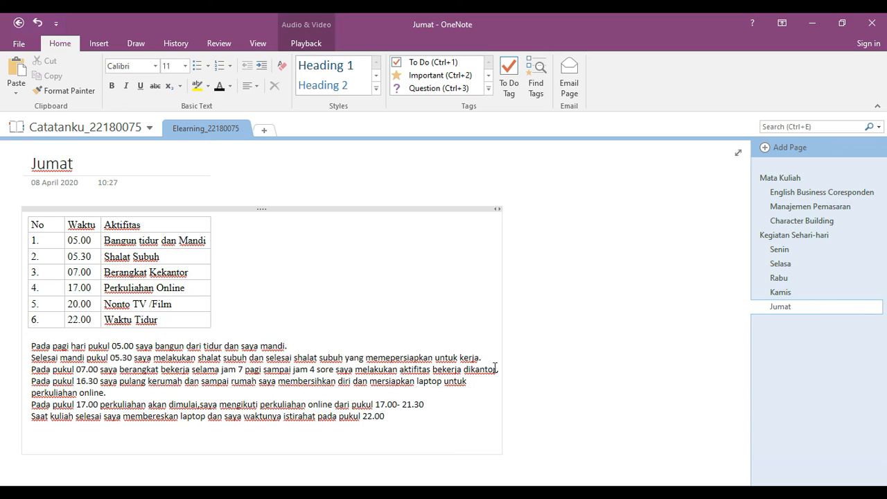
left_click_drag(388, 415, 6, 342)
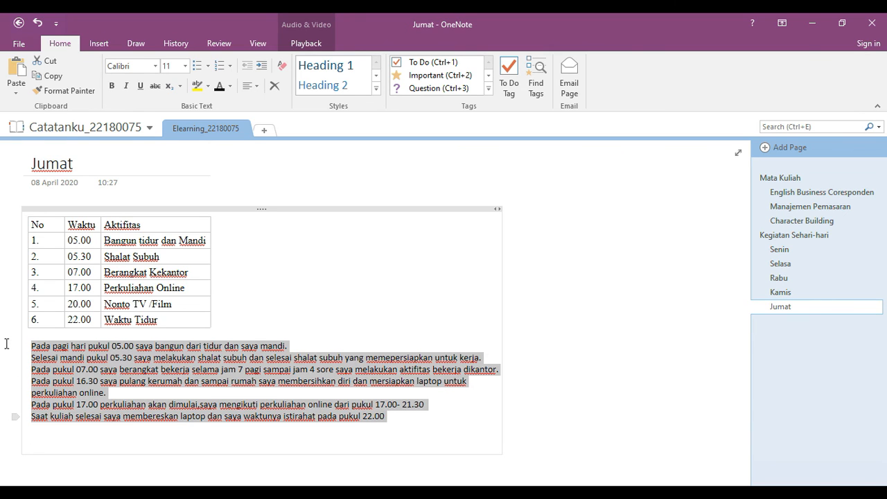
left_click(155, 66)
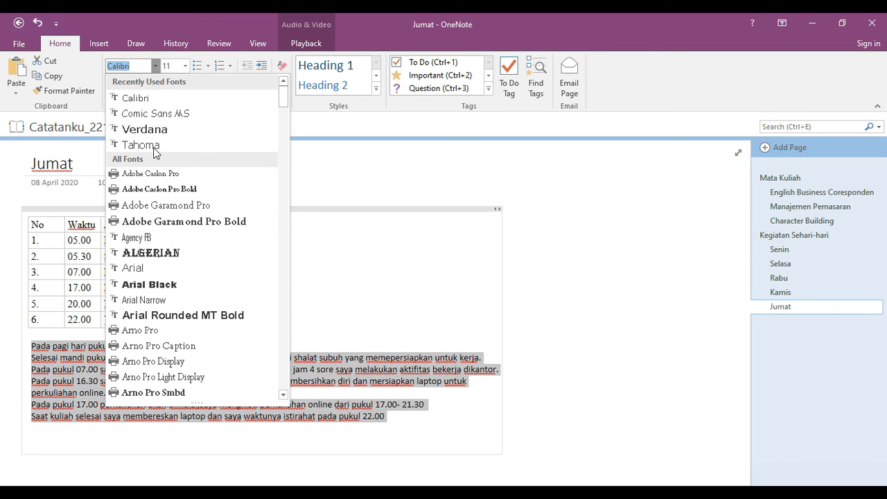
left_click(166, 269)
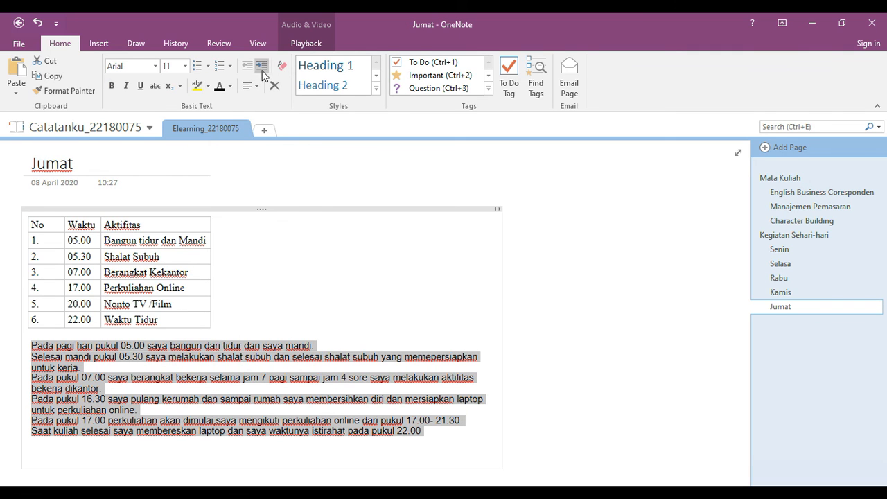
left_click(185, 66)
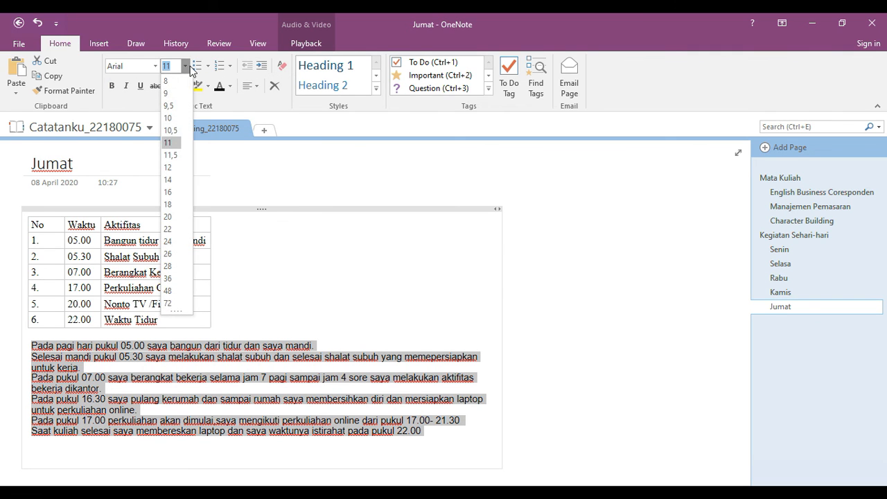
left_click(174, 167)
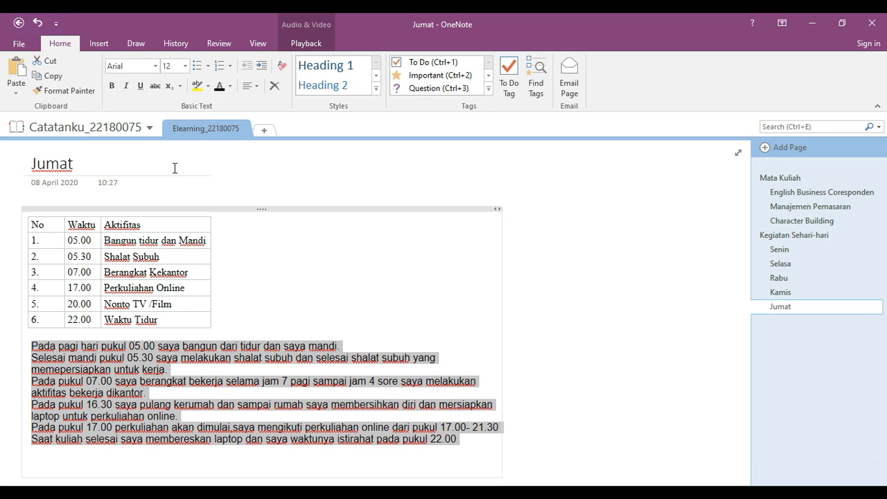
left_click(558, 316)
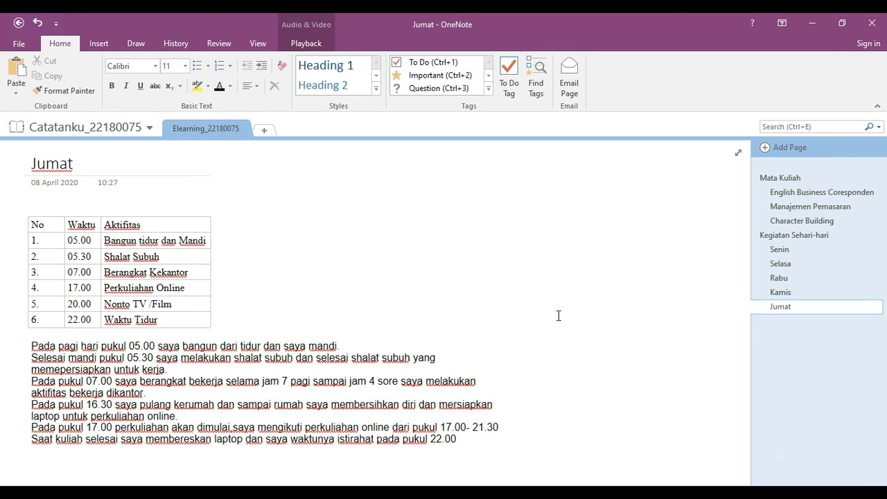